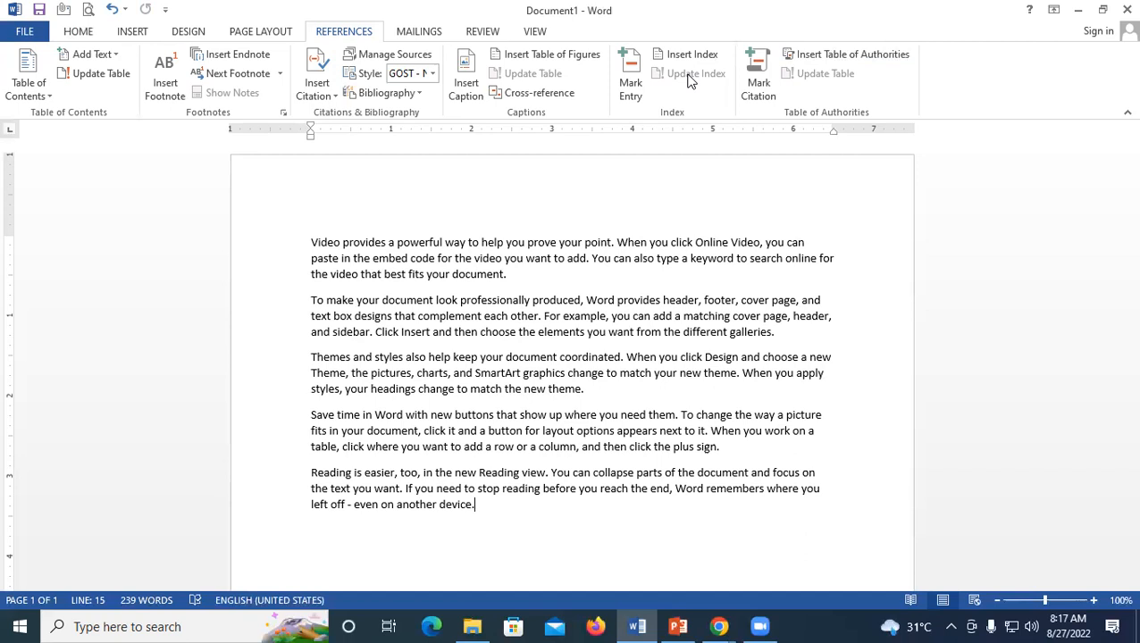
Append another set of sample paragraphs at the end of the document by entering =rand() on a new line
scroll(682, 500, "down", 3)
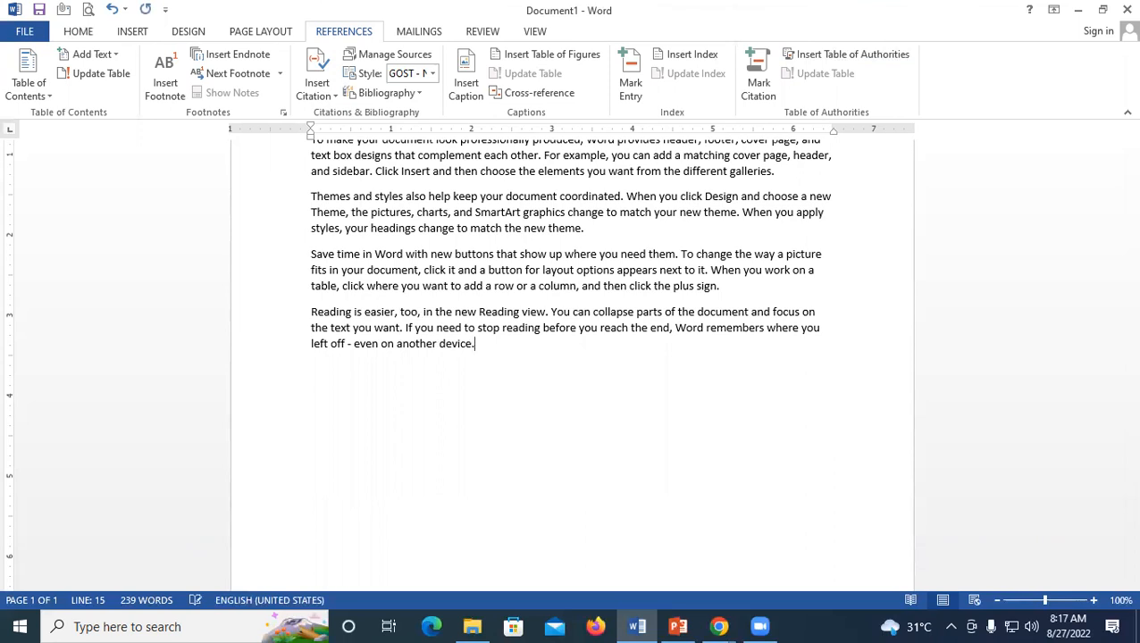
key("Return")
type("=ran")
key("BackSpace")
type("nd()")
key("Return")
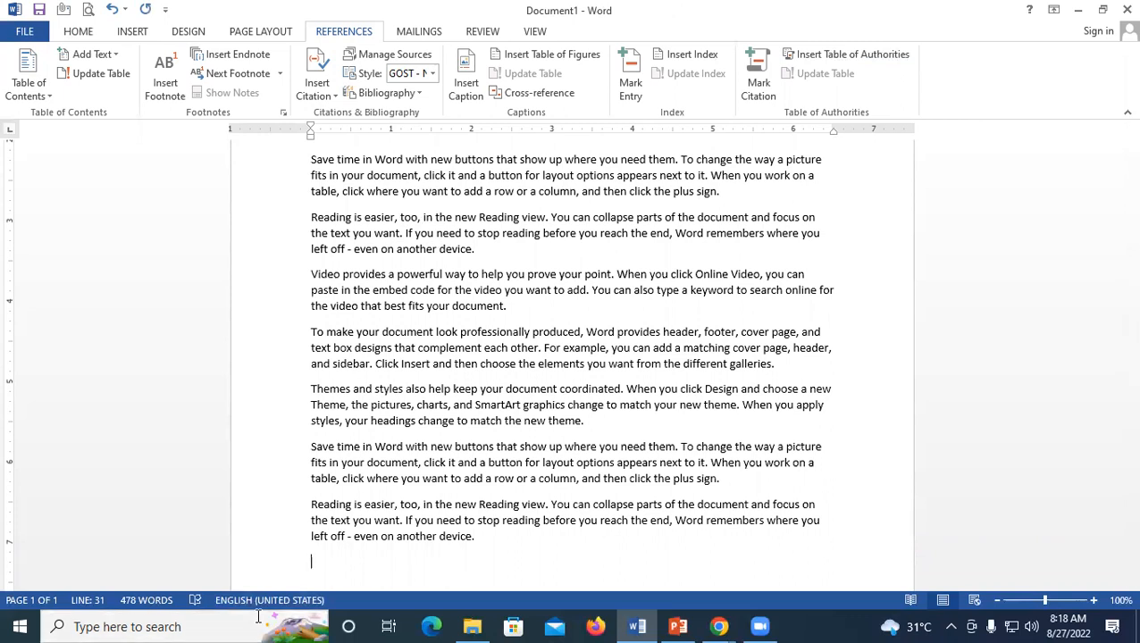
Mark "Video provides" at the start of the sixth paragraph as a current-page index entry with a bold page number
scroll(456, 438, "up", 1)
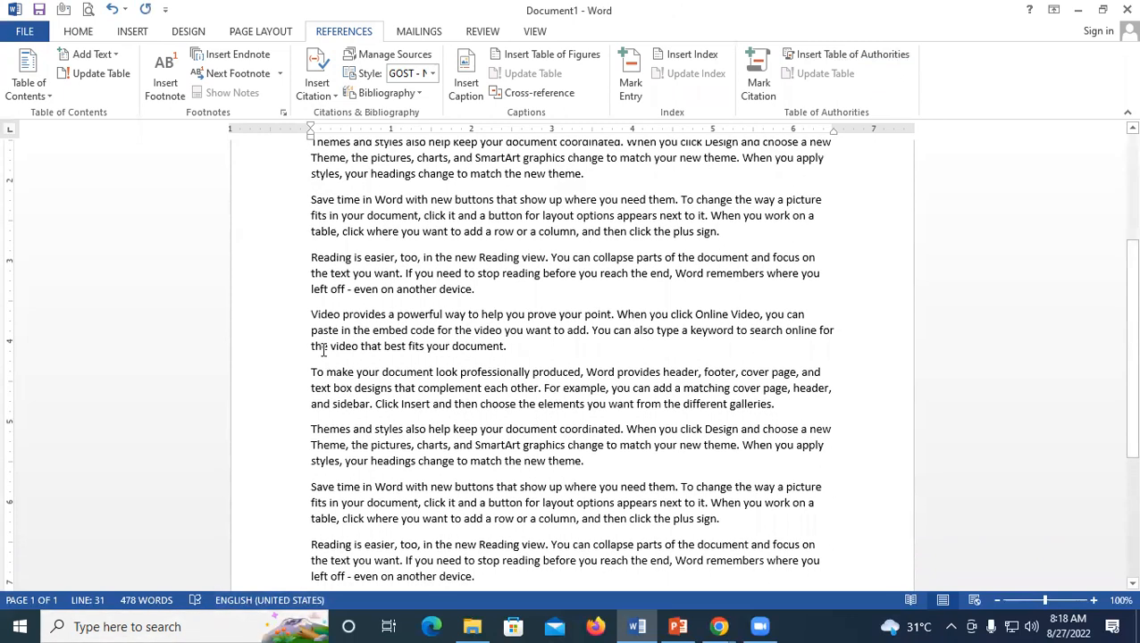
left_click_drag(311, 316, 386, 317)
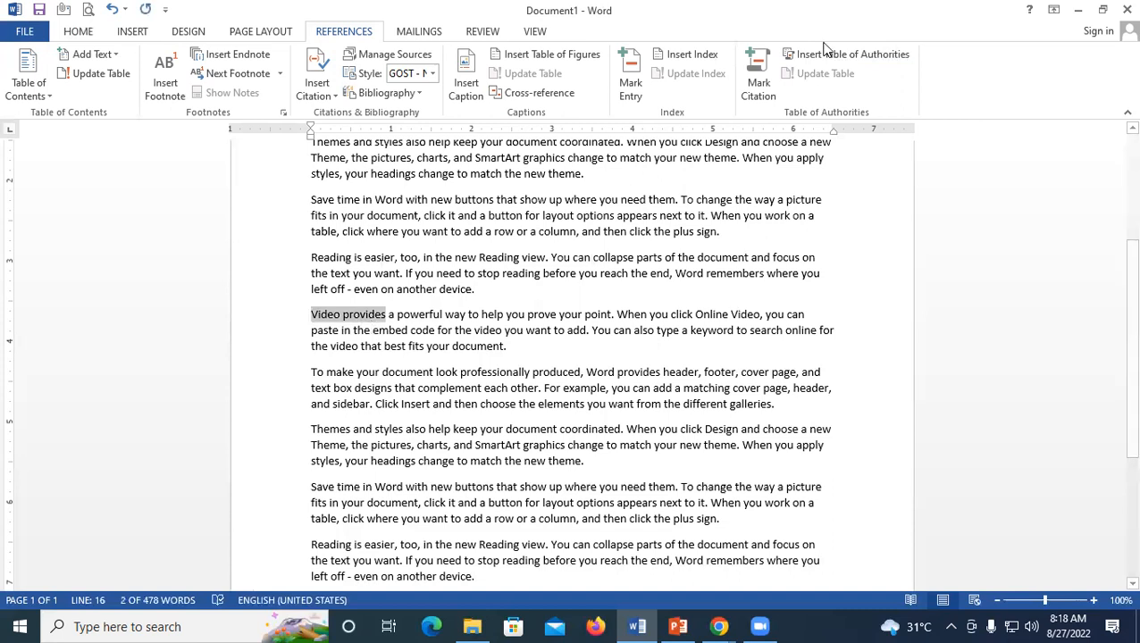
left_click(628, 70)
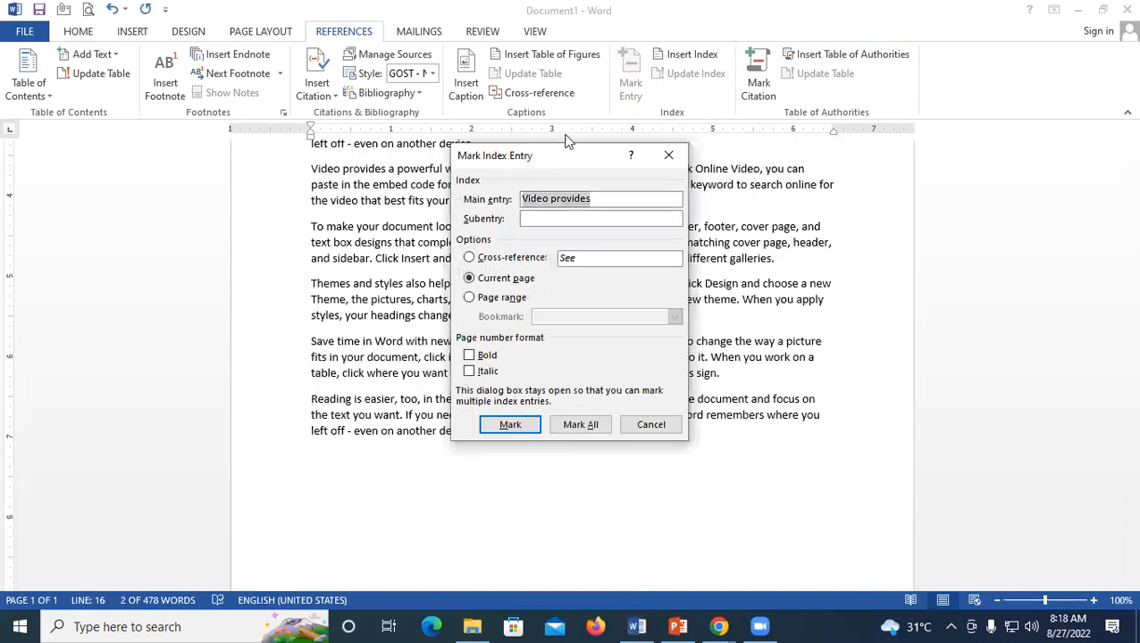
left_click_drag(523, 164, 405, 131)
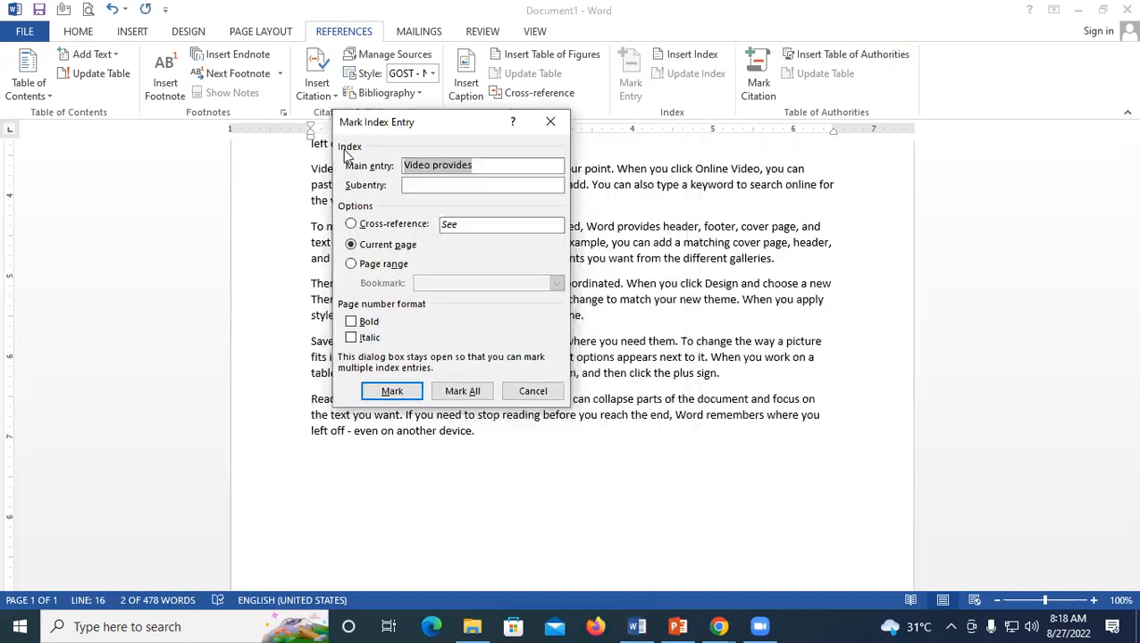
left_click(483, 170)
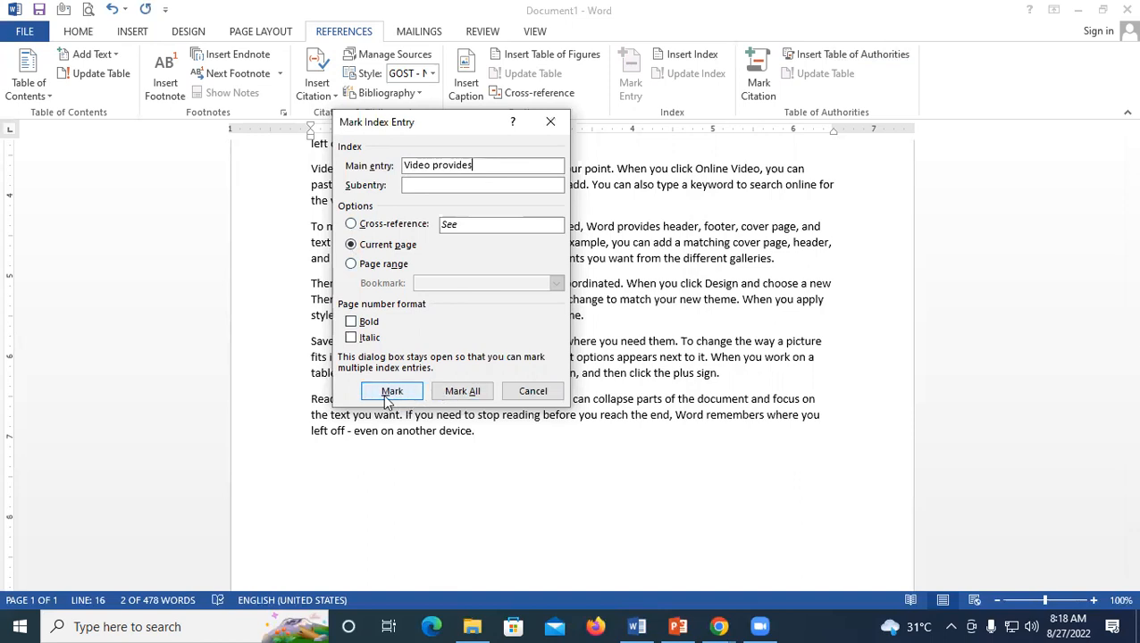
left_click_drag(389, 132, 599, 122)
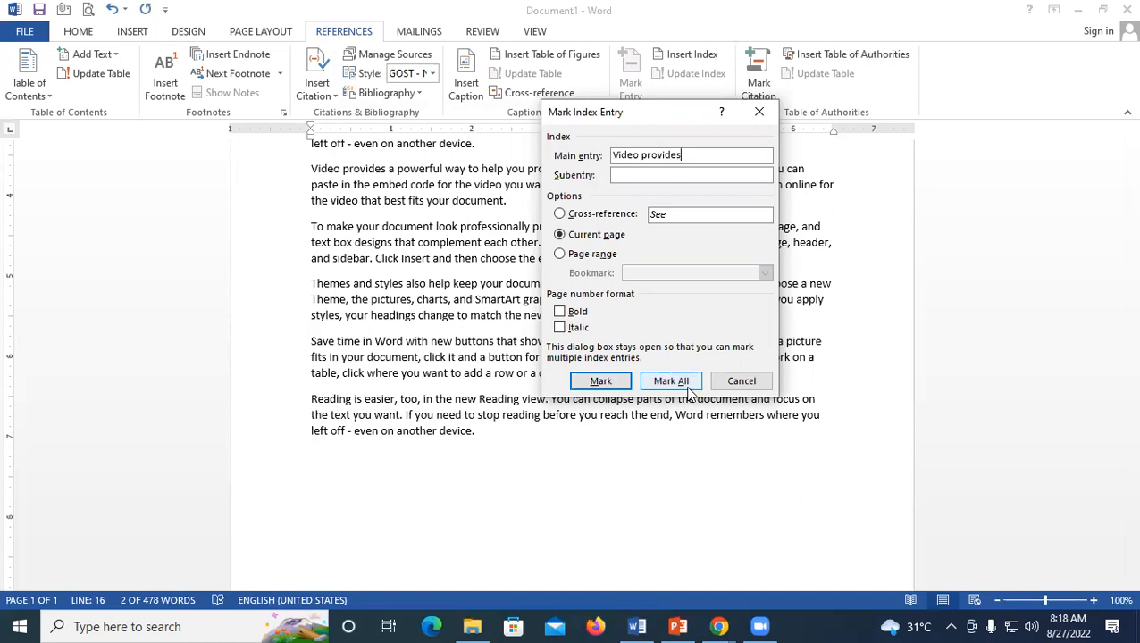
left_click(561, 312)
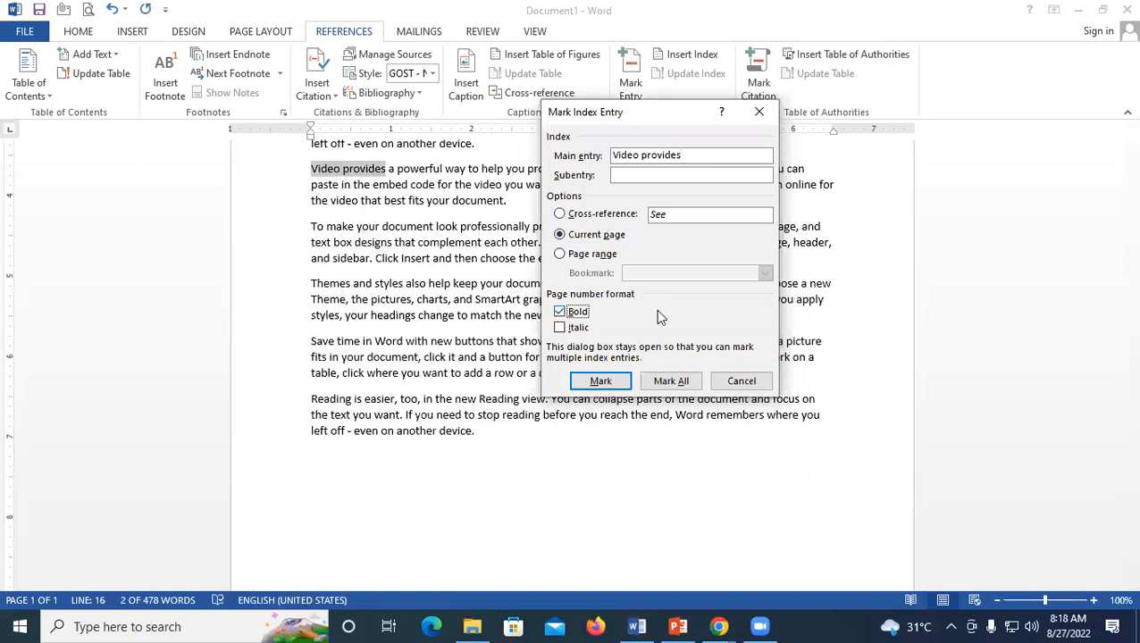
left_click(613, 382)
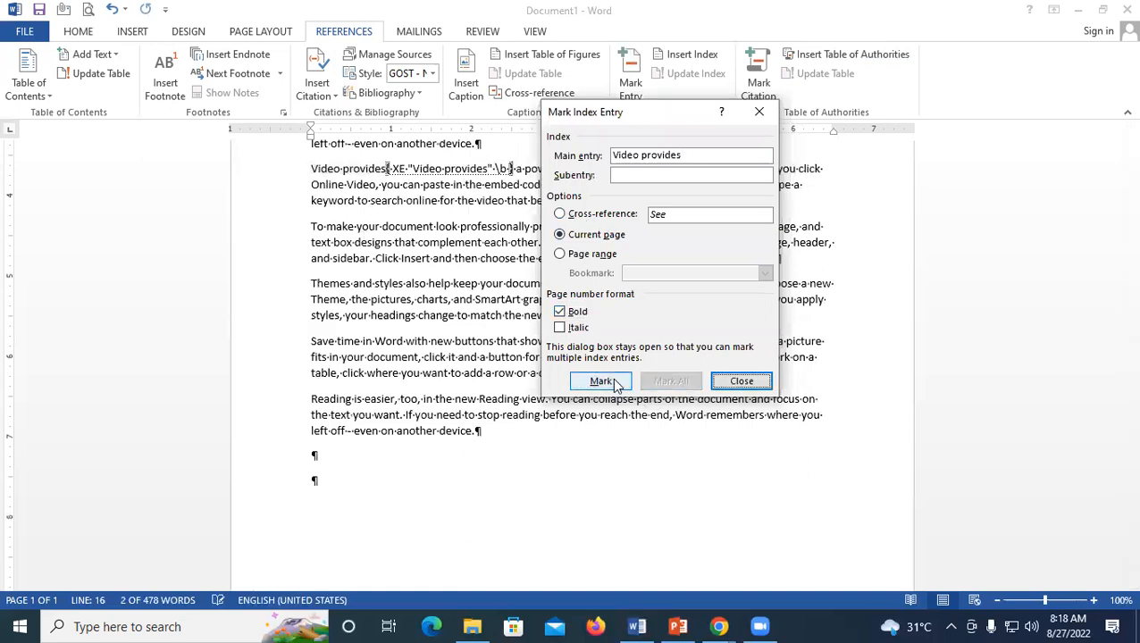
left_click(737, 381)
Insert 16 blank paragraphs above the first paragraph and place the cursor on the first blank line
scroll(738, 380, "up", 5)
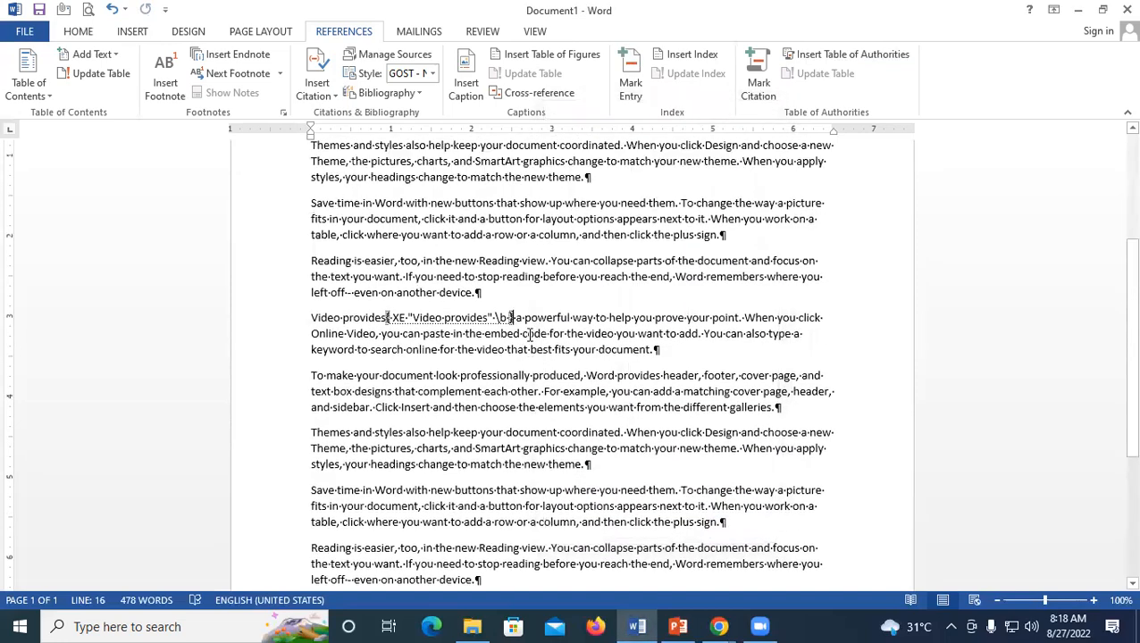
scroll(580, 277, "up", 3)
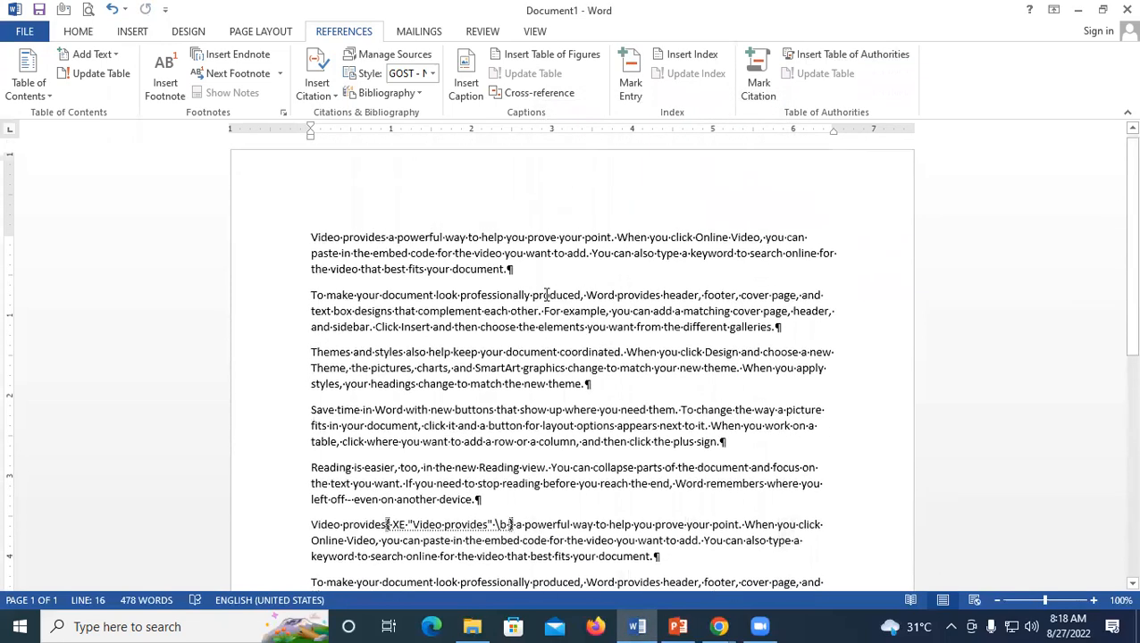
left_click(308, 242)
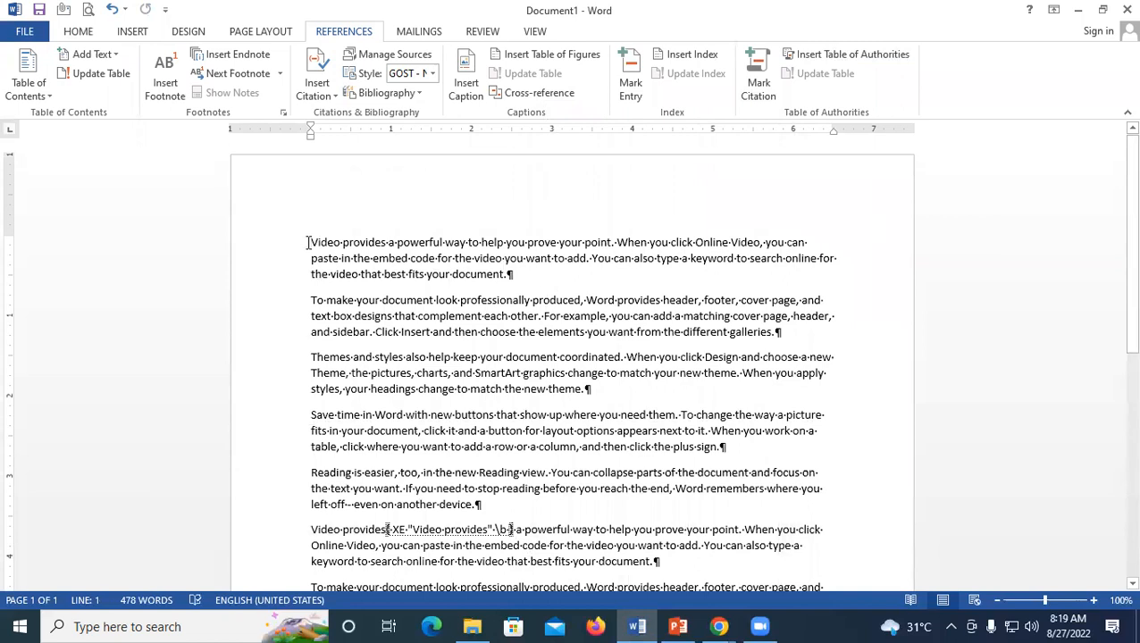
key("Return")
key("Return")
key("Return")
key("Return")
key("Return")
key("Return")
key("Return")
key("Return")
key("Return")
key("Return")
key("Return")
key("Return")
key("Return")
key("Return")
key("Return")
key("Return")
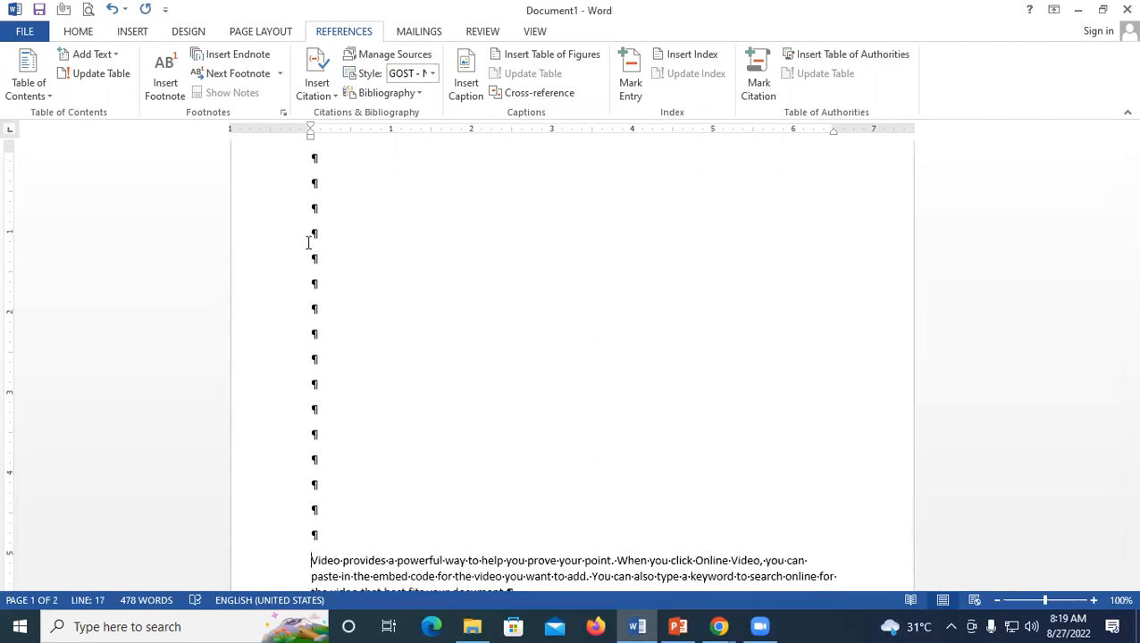
left_click(332, 157)
scroll(336, 196, "up", 1)
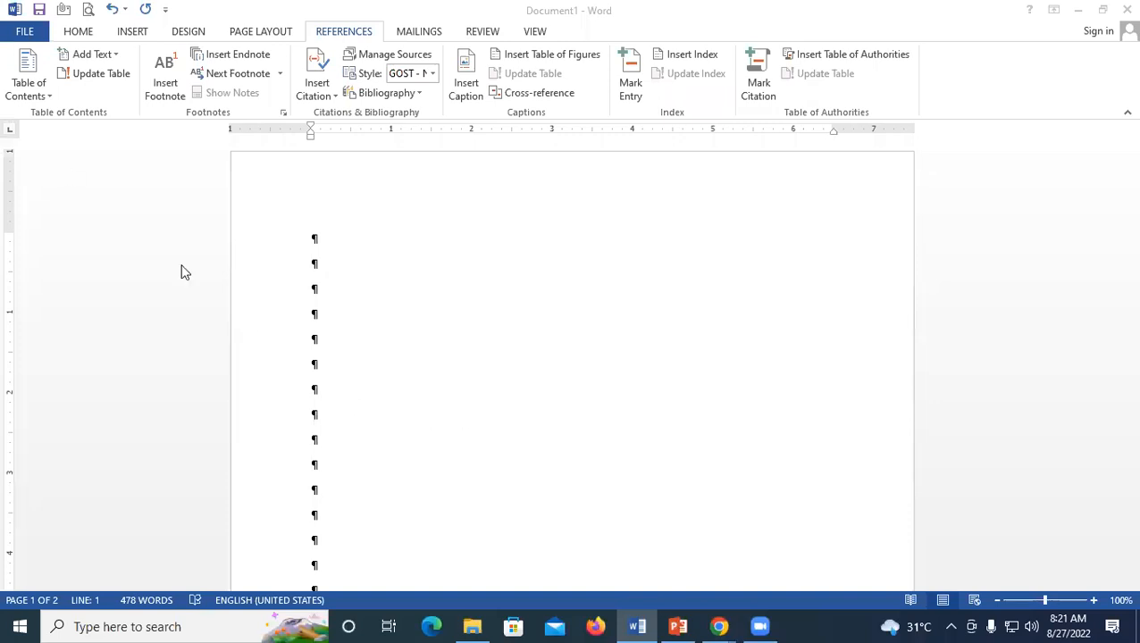
Hide the paragraph marks and other formatting symbols in the document
left_click(78, 34)
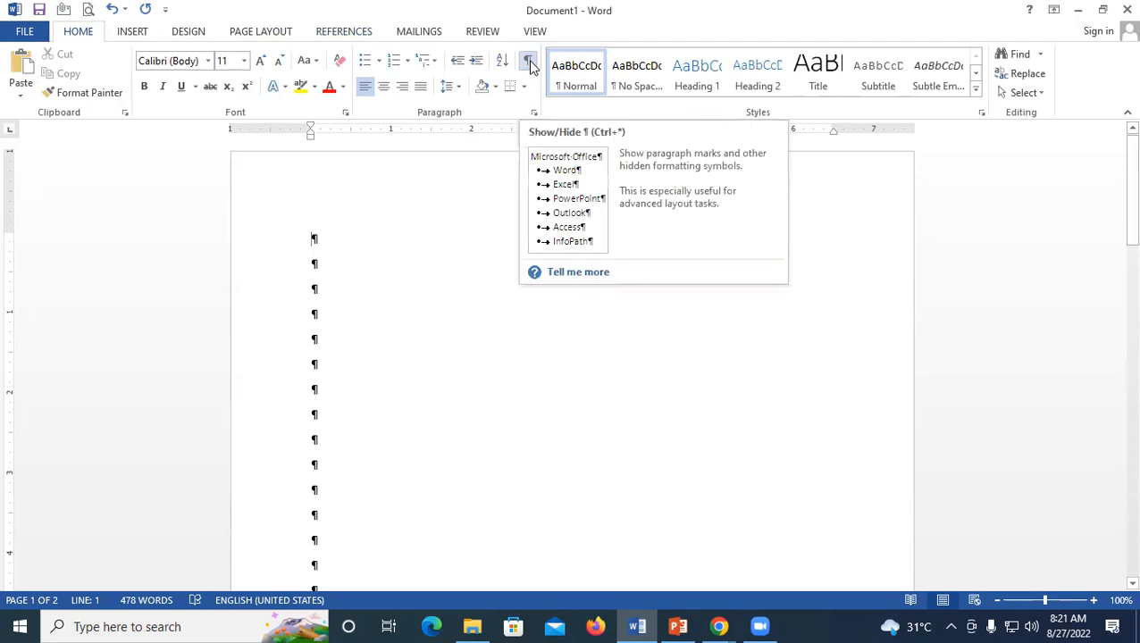
left_click(423, 329)
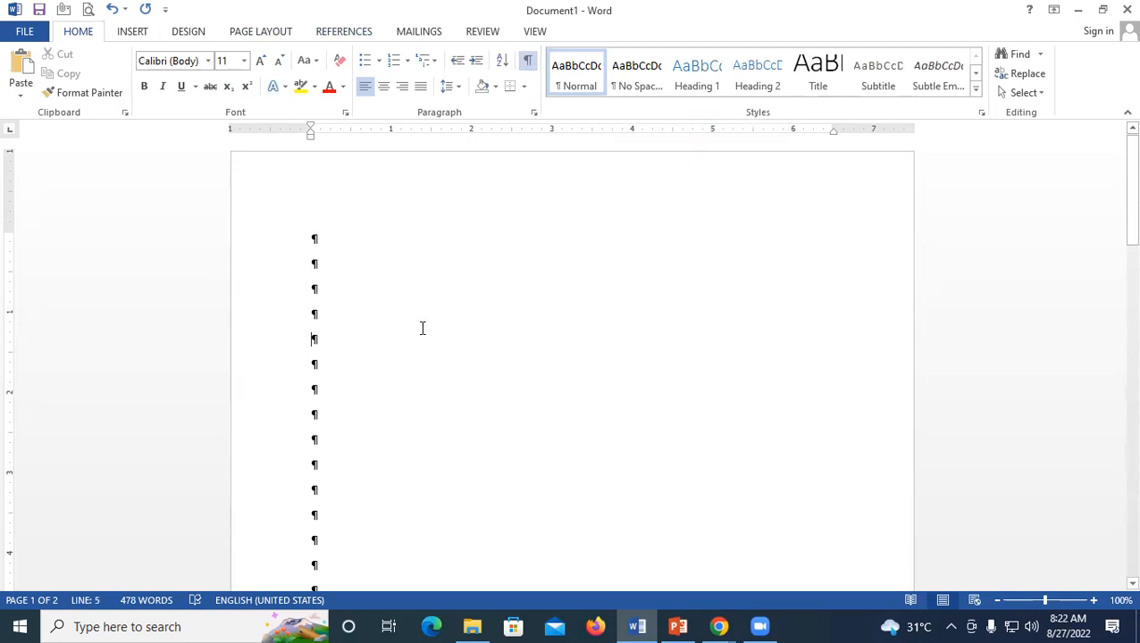
key("ctrl+shift+8")
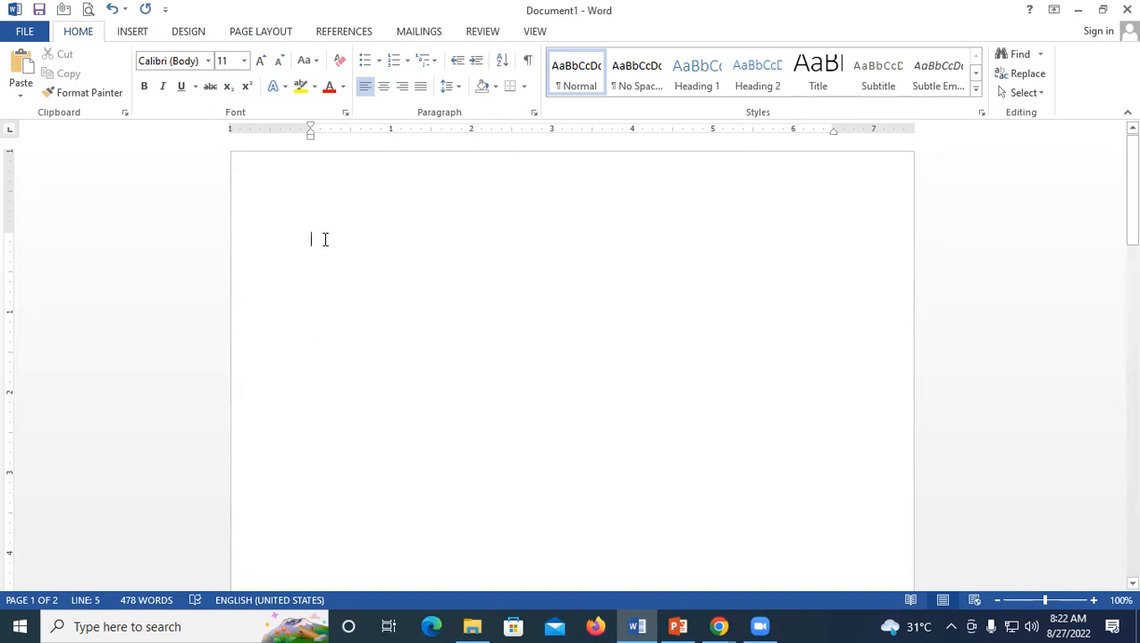
Insert an indented, two-column index with the From template format on the first page
left_click(343, 34)
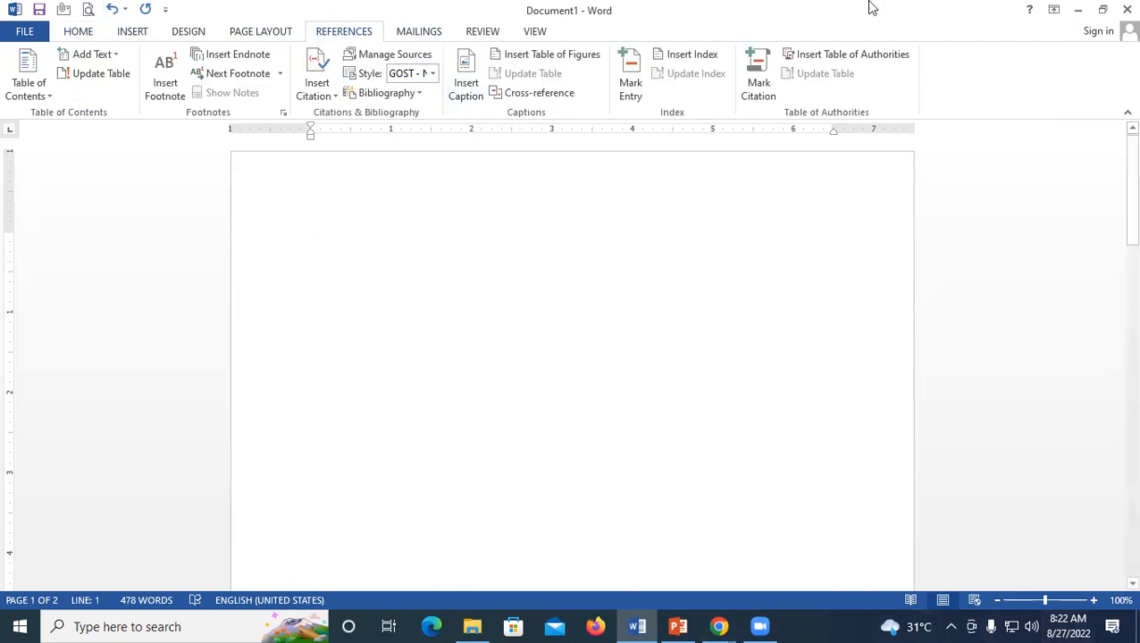
left_click(704, 57)
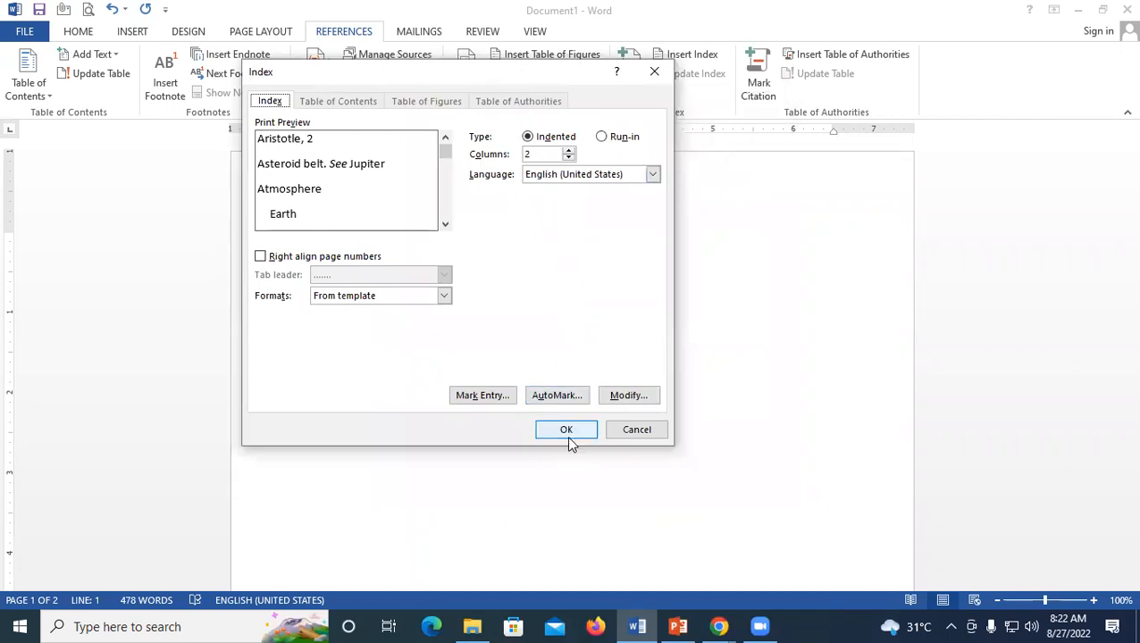
left_click(565, 430)
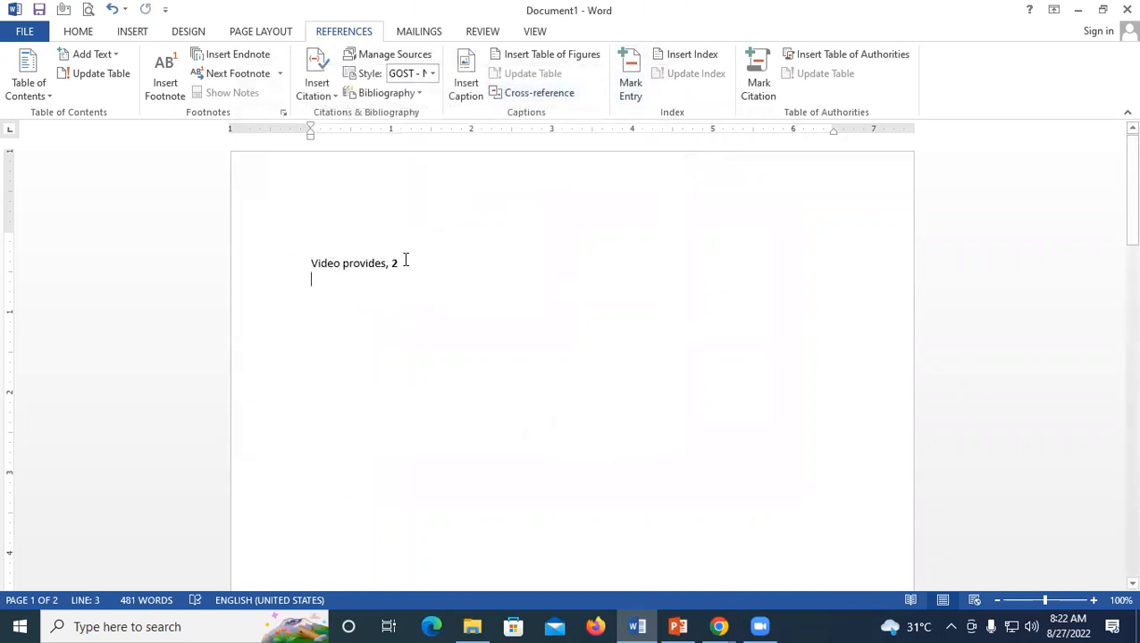
Enlarge the "Video provides" line of the index to font size 24
left_click_drag(311, 265, 405, 259)
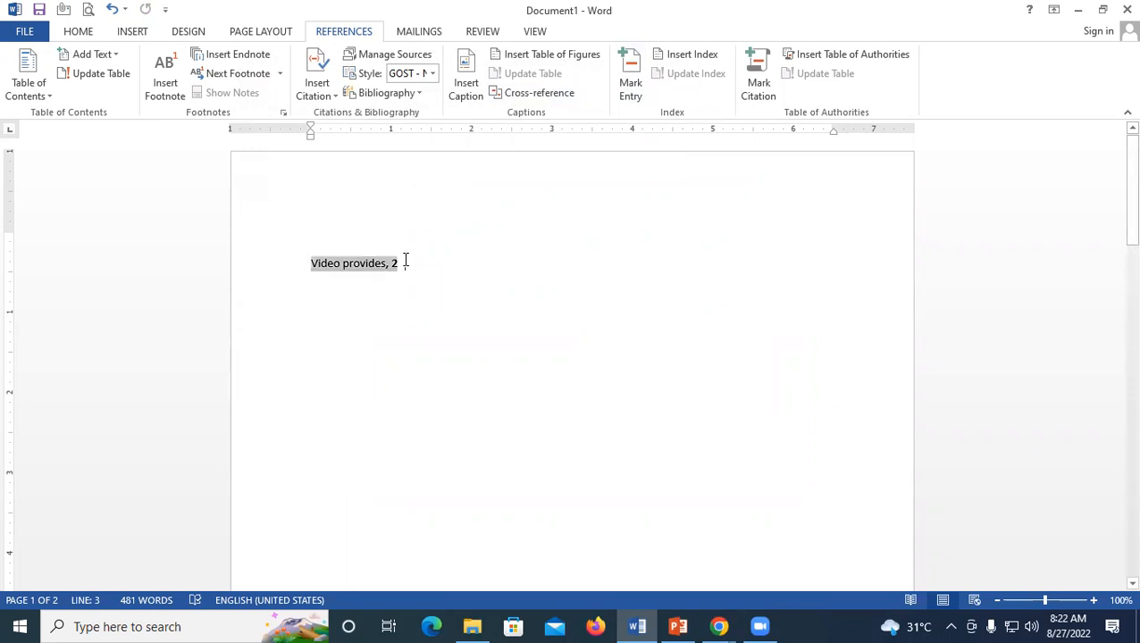
left_click(81, 32)
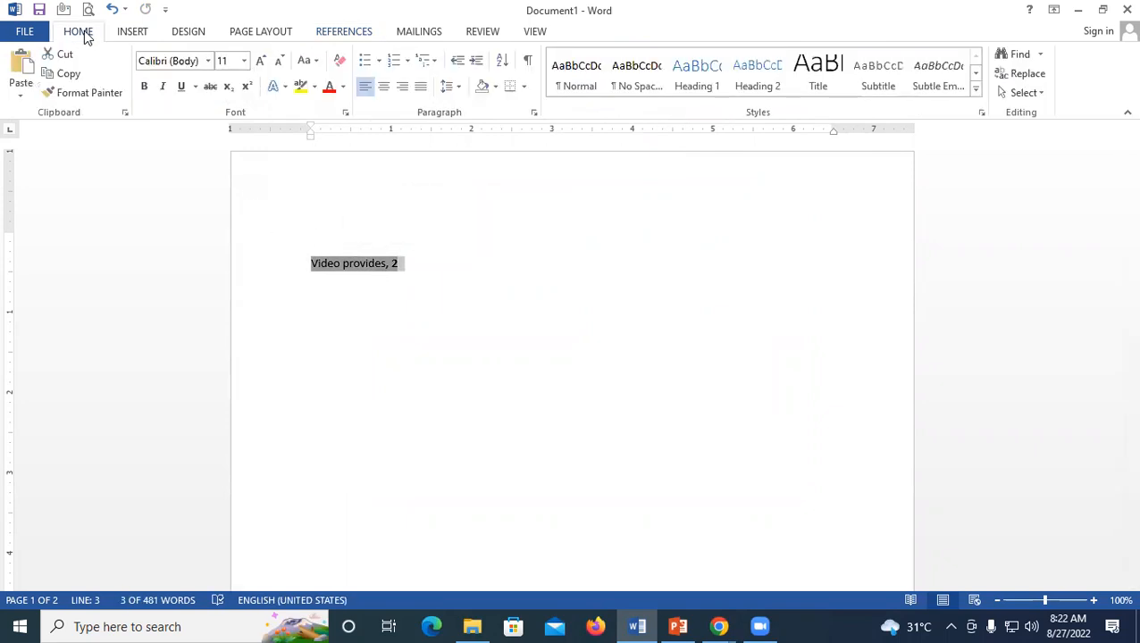
left_click(259, 63)
left_click(260, 63)
left_click(259, 64)
left_click(259, 64)
left_click(259, 64)
left_click(260, 65)
left_click(259, 65)
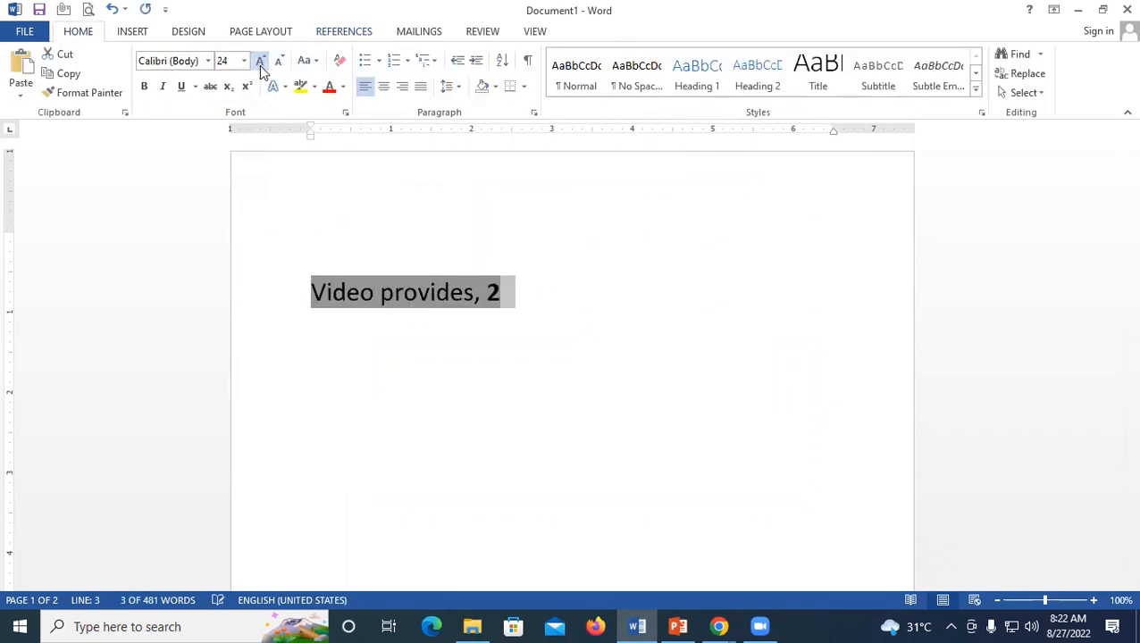
left_click(506, 292)
key("Left")
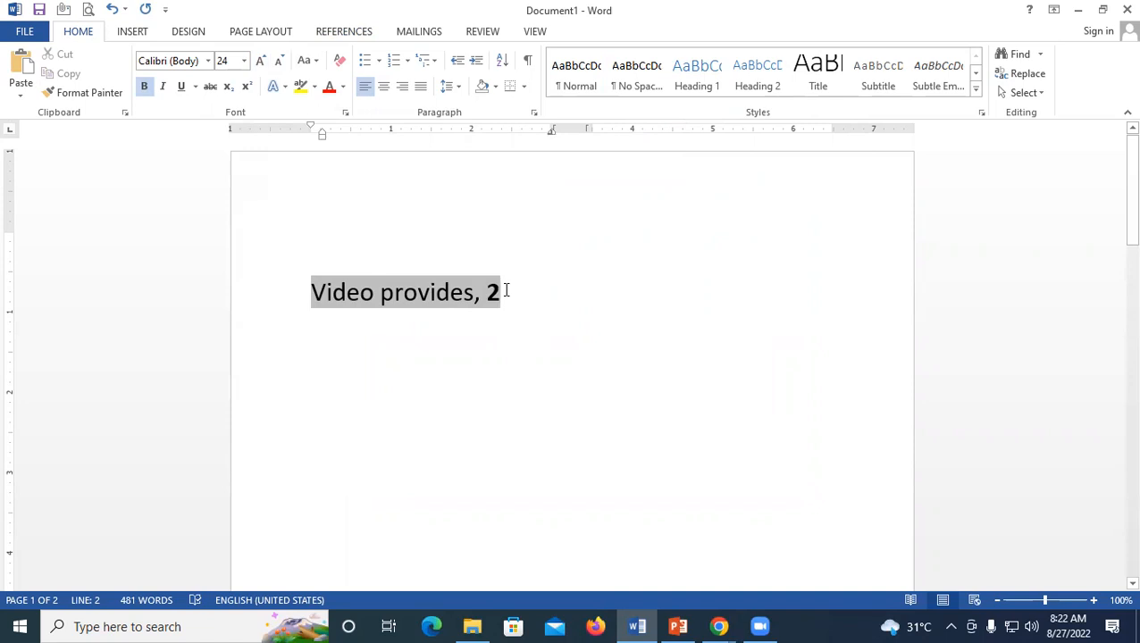
Mark "plus sign" in the last "Save time in Word" paragraph as a current-page index entry and hide the formatting symbols
left_click(347, 34)
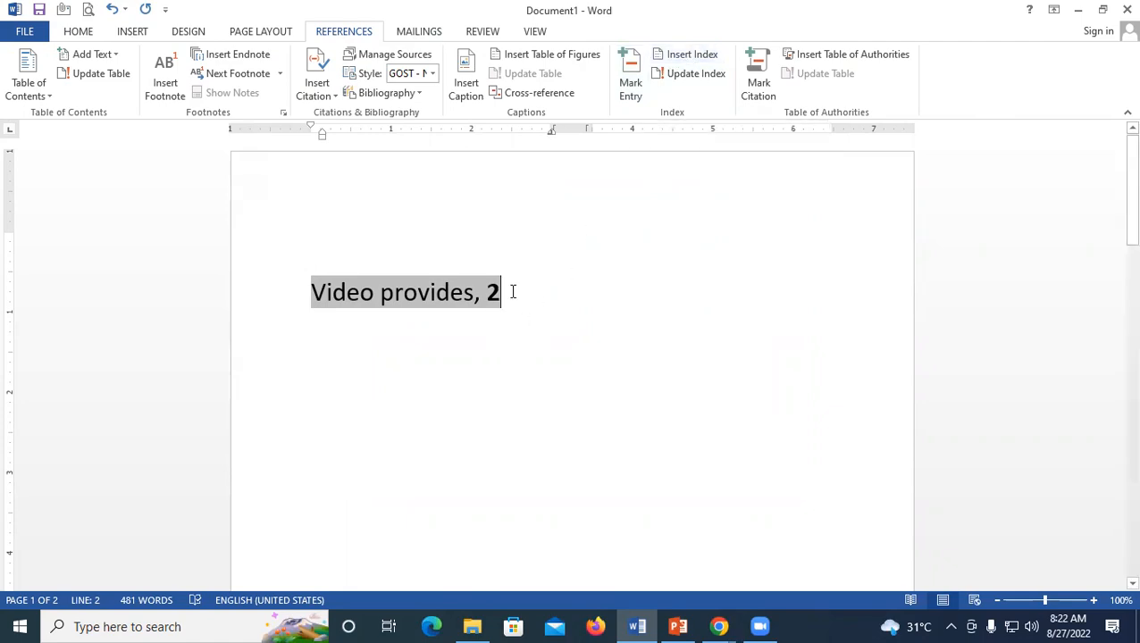
scroll(532, 283, "down", 12)
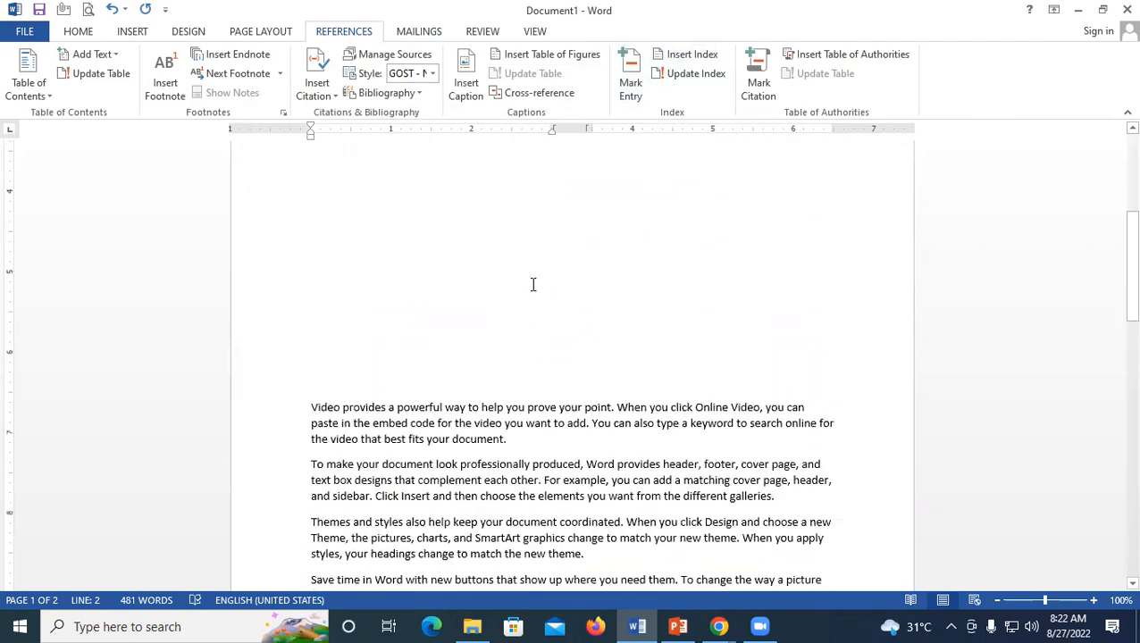
scroll(532, 284, "down", 8)
scroll(532, 284, "up", 8)
scroll(534, 296, "down", 3)
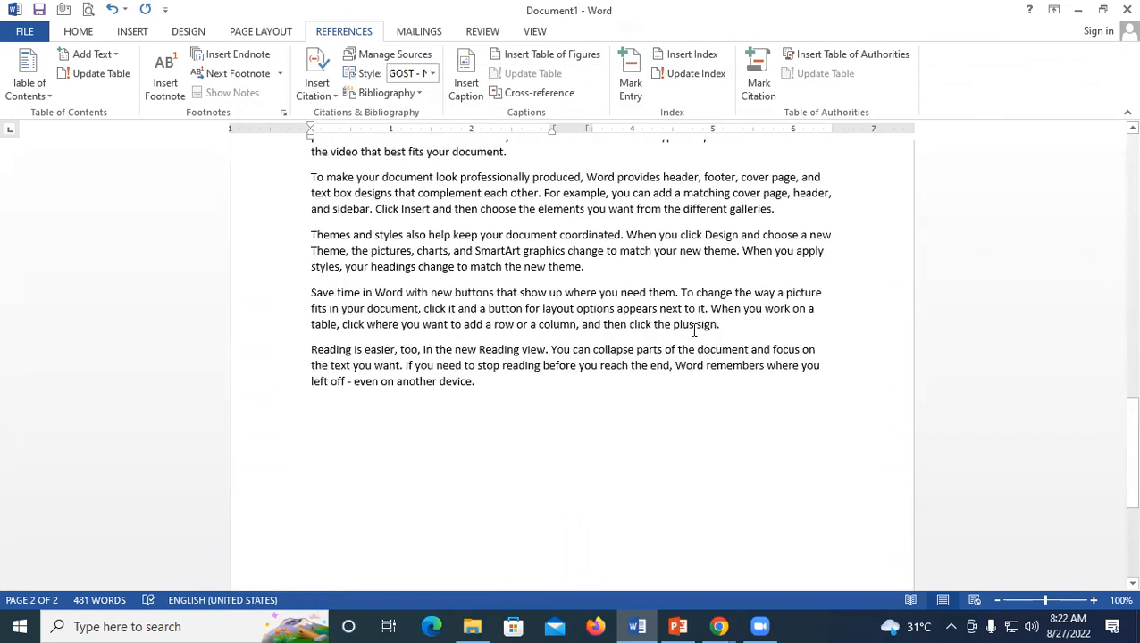
left_click_drag(674, 324, 716, 324)
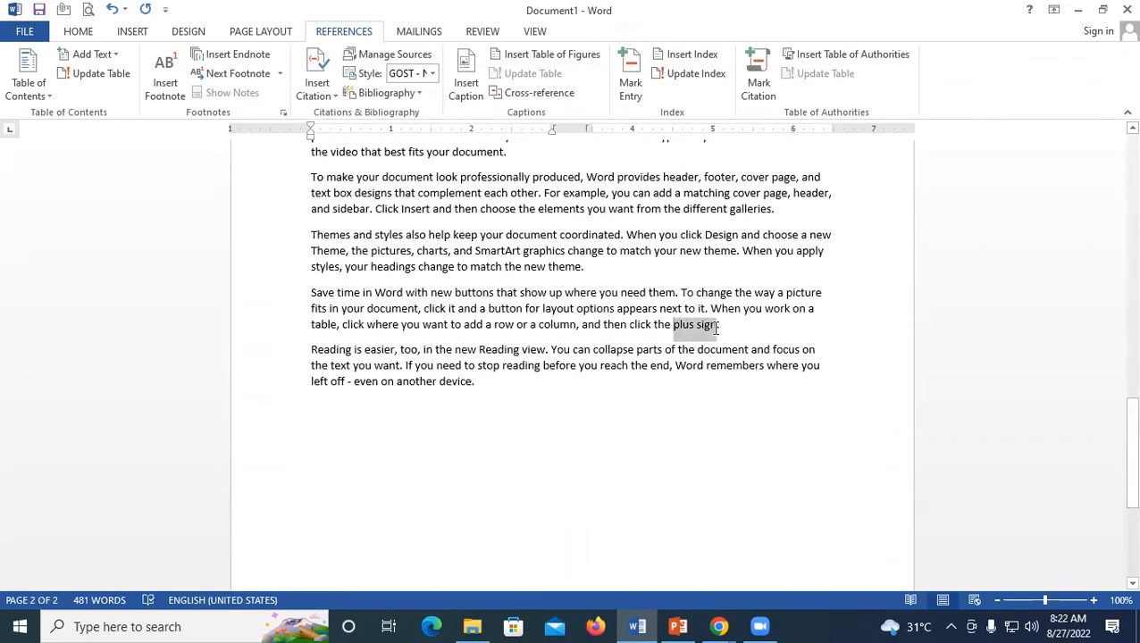
left_click(631, 75)
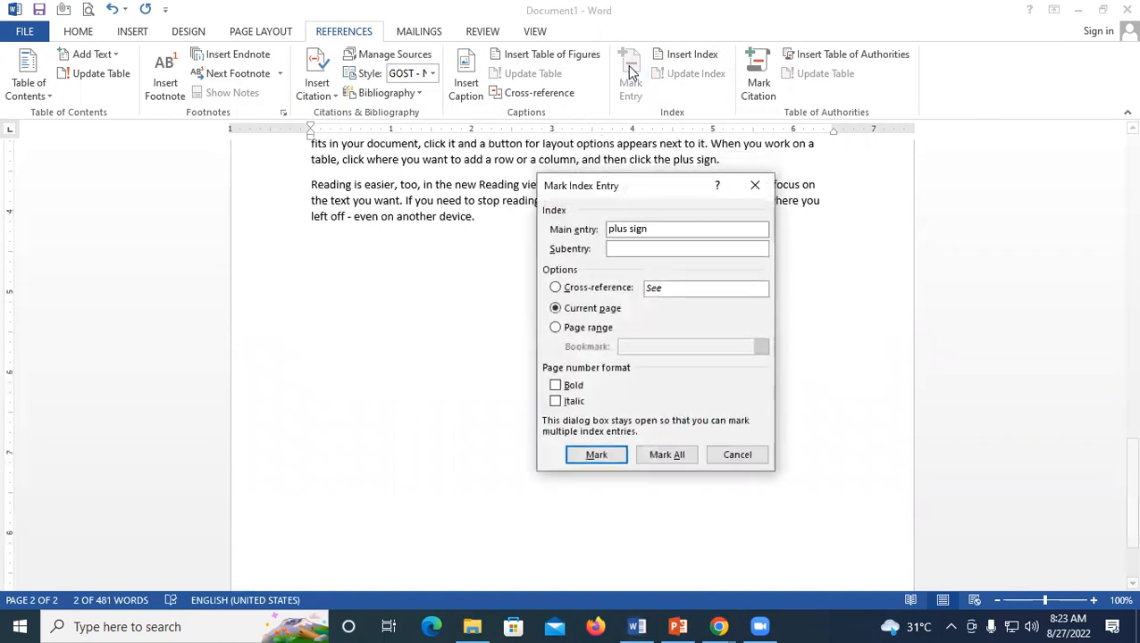
left_click(596, 456)
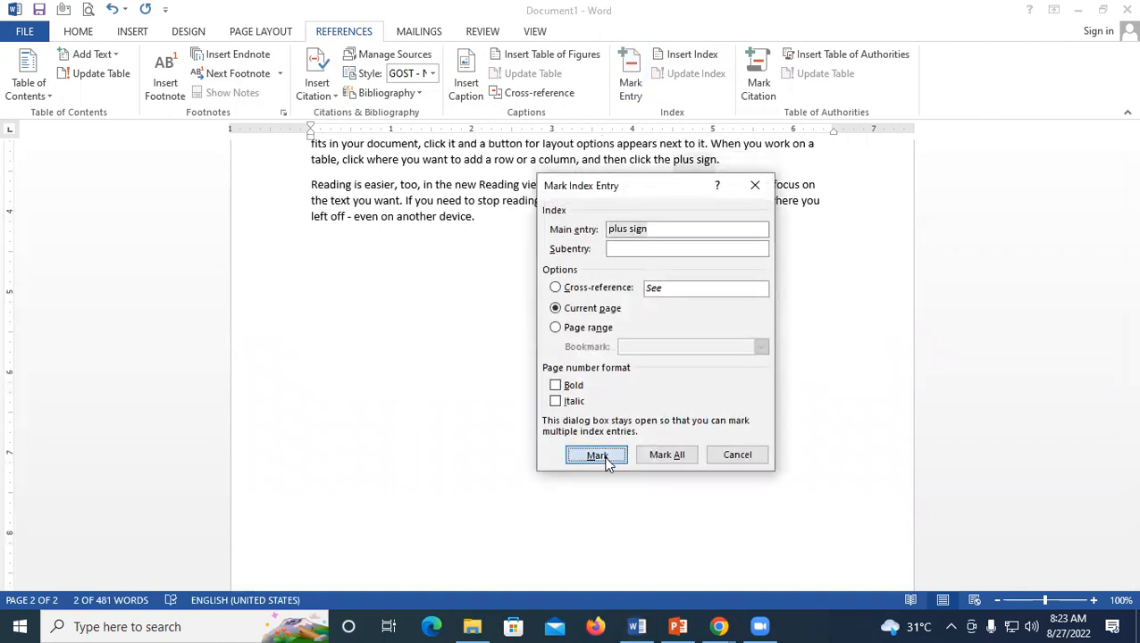
left_click(738, 458)
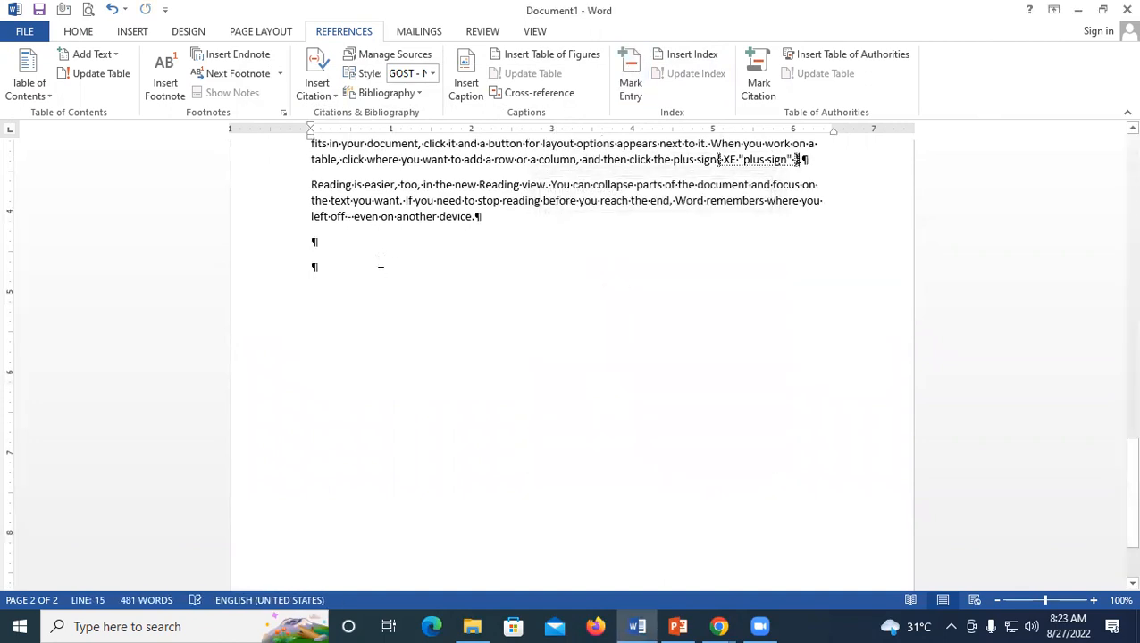
key("ctrl+shift+8")
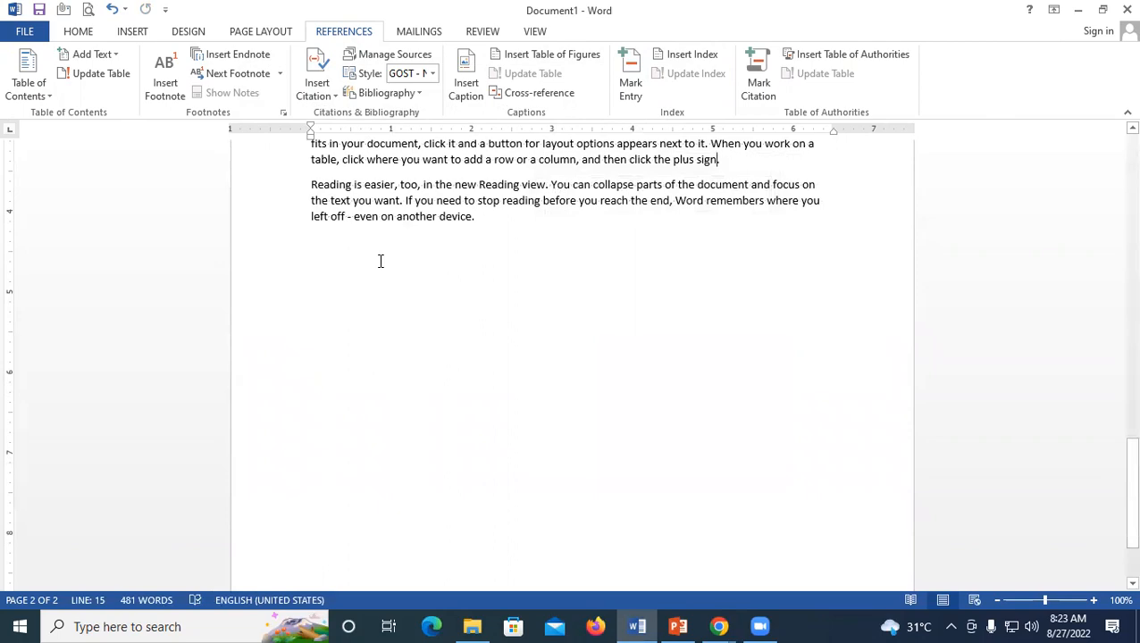
Select the existing index on the first page and update it to include the newly marked entry
scroll(381, 261, "up", 20)
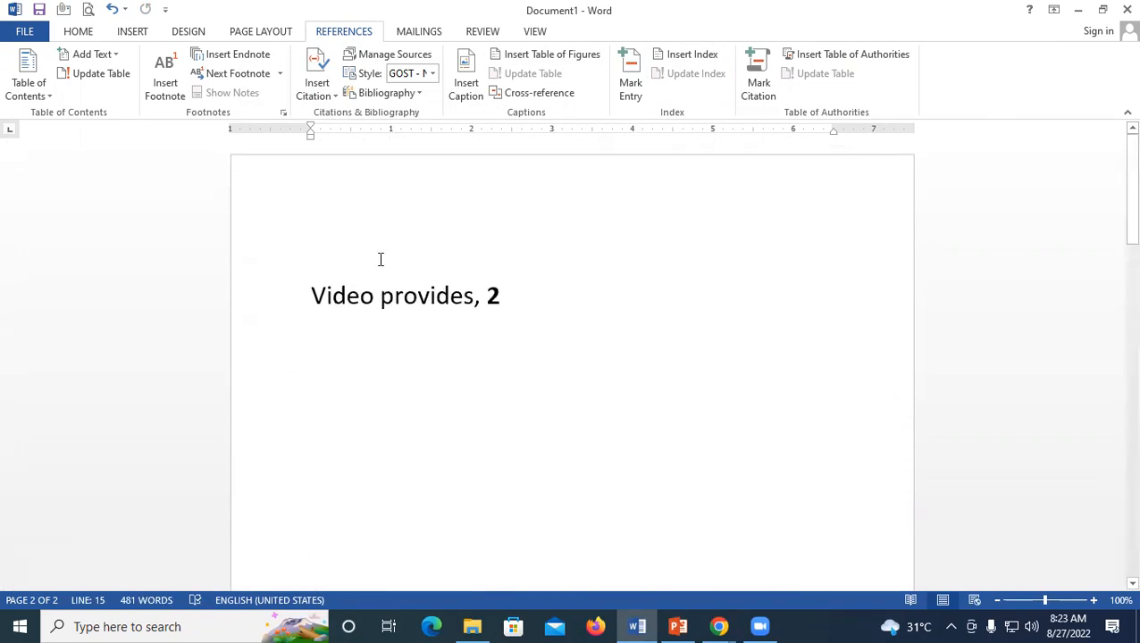
left_click(315, 342)
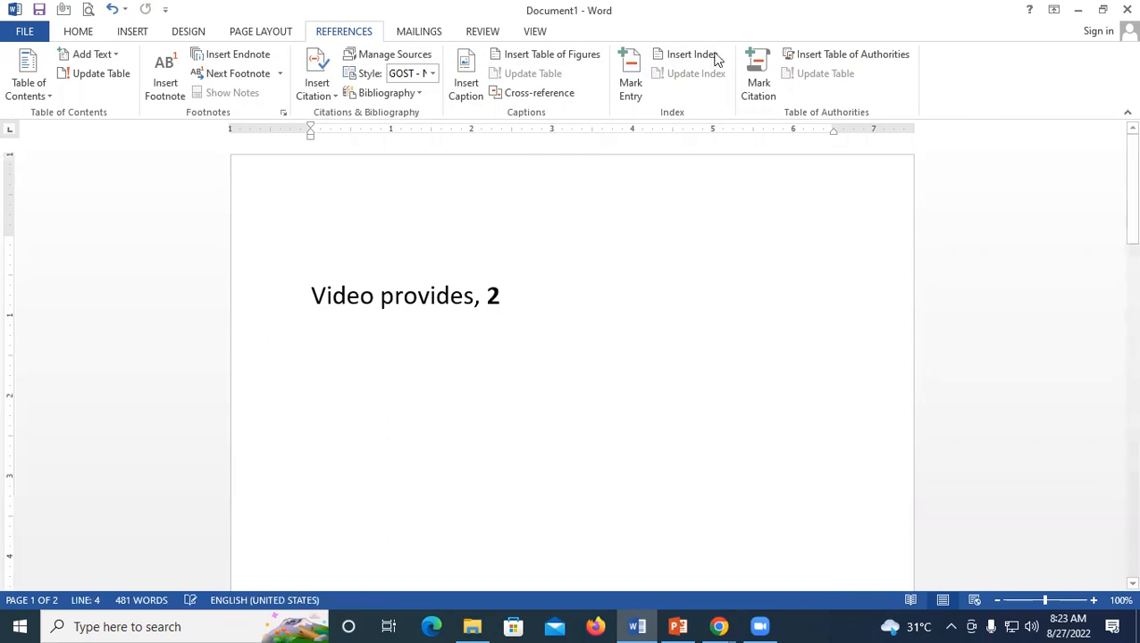
triple_click(519, 303)
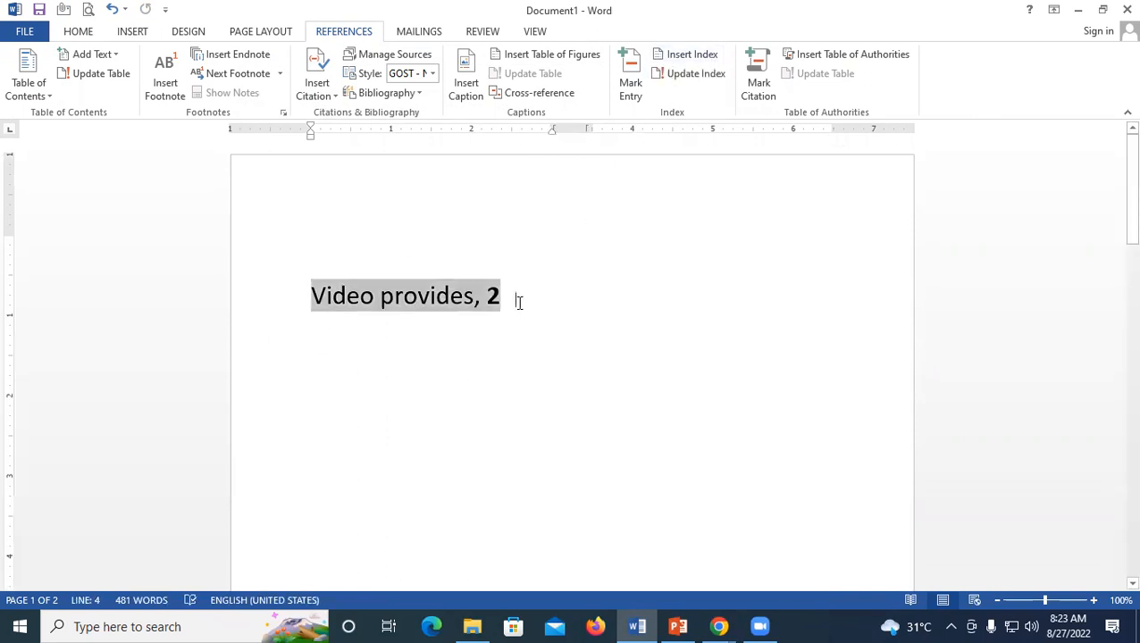
left_click(335, 333)
triple_click(521, 298)
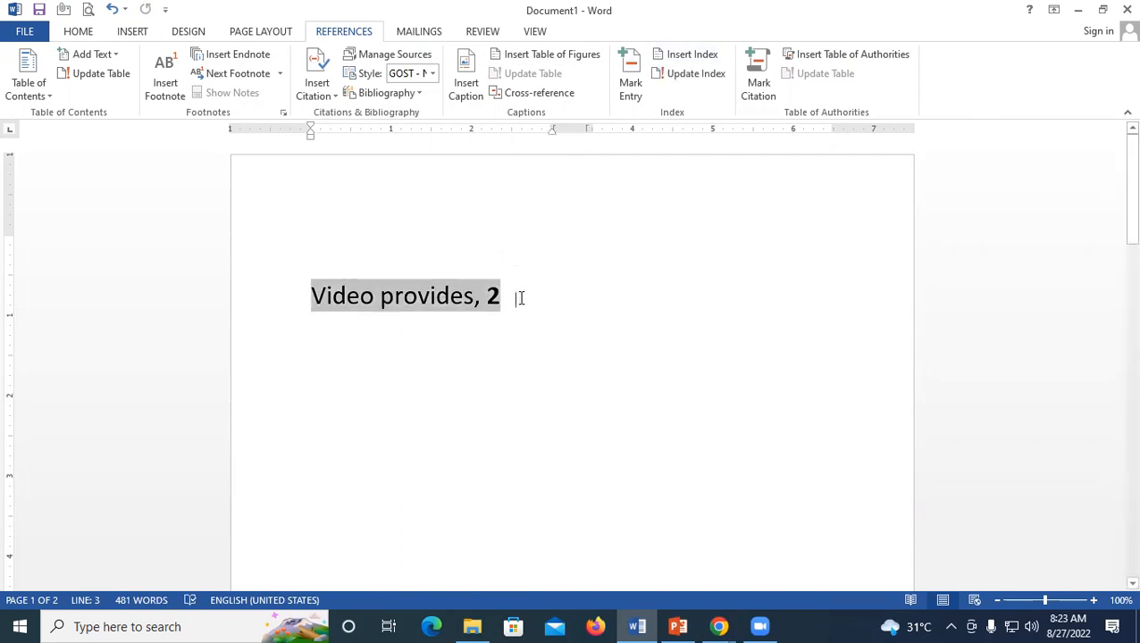
left_click(691, 80)
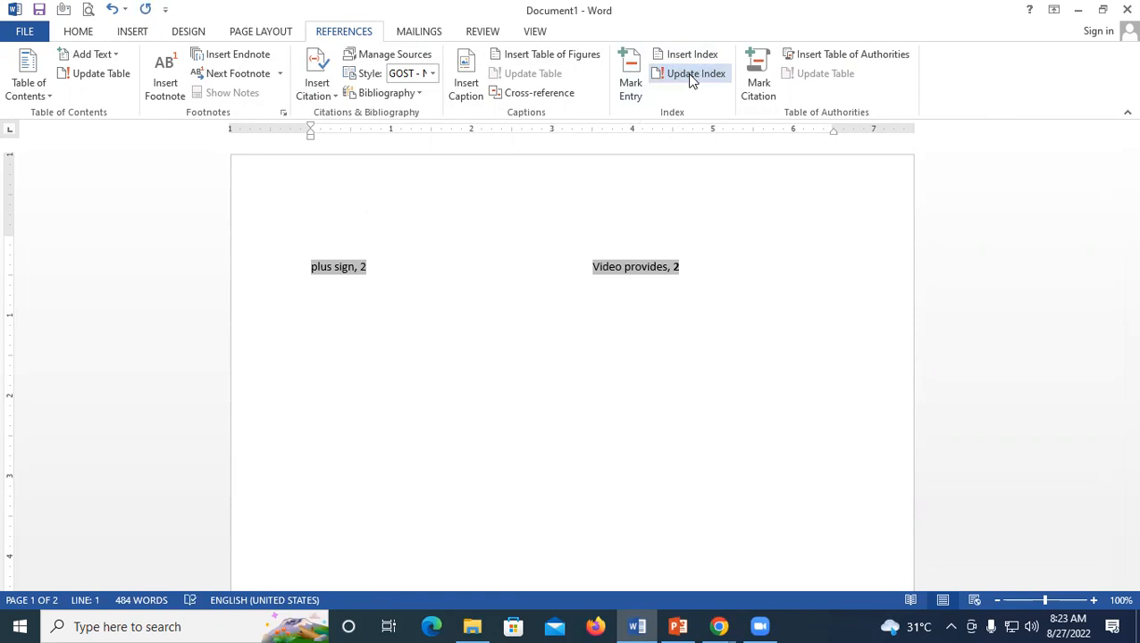
Replace the existing index on the first page with a one-column, indented index
left_click(391, 275)
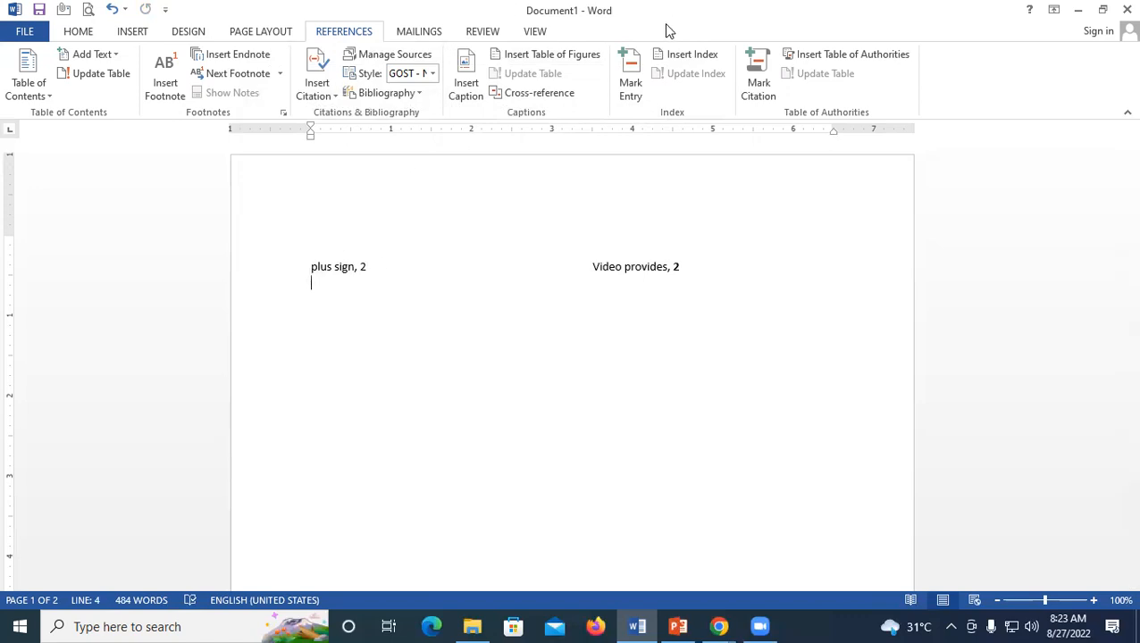
left_click(674, 55)
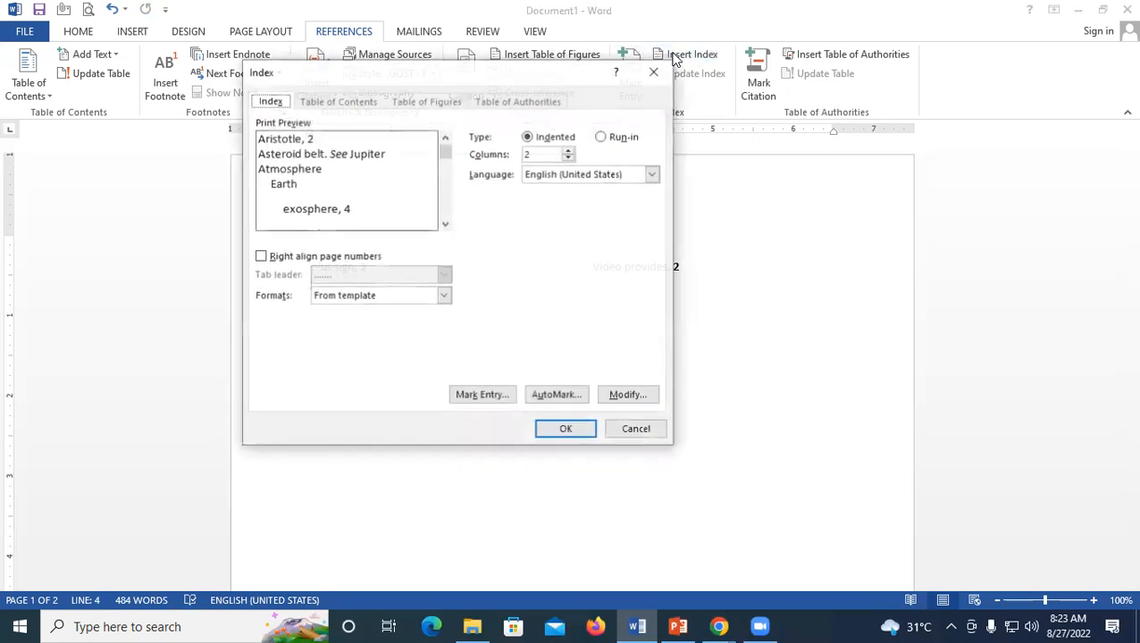
double_click(545, 154)
left_click_drag(545, 152, 512, 152)
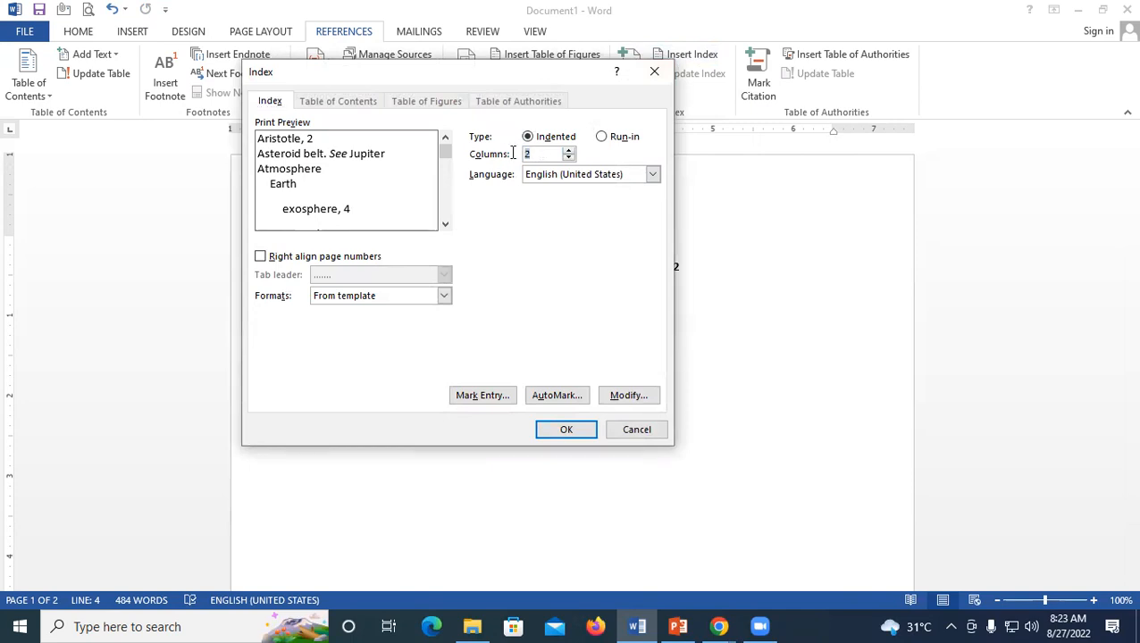
left_click(569, 158)
left_click(545, 430)
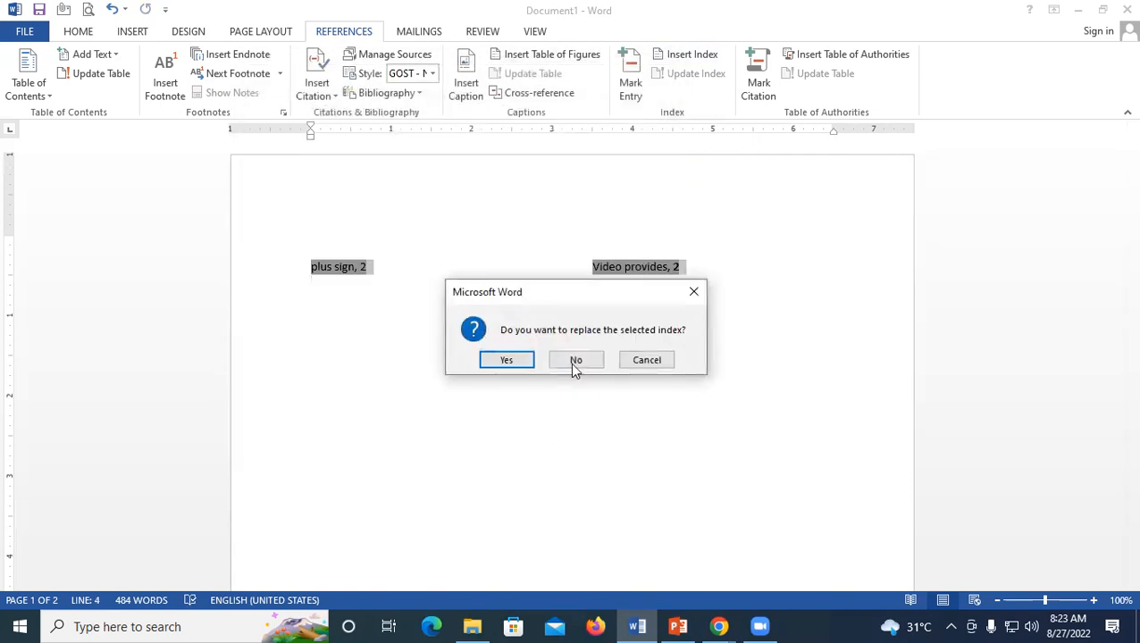
left_click(508, 361)
left_click(390, 266)
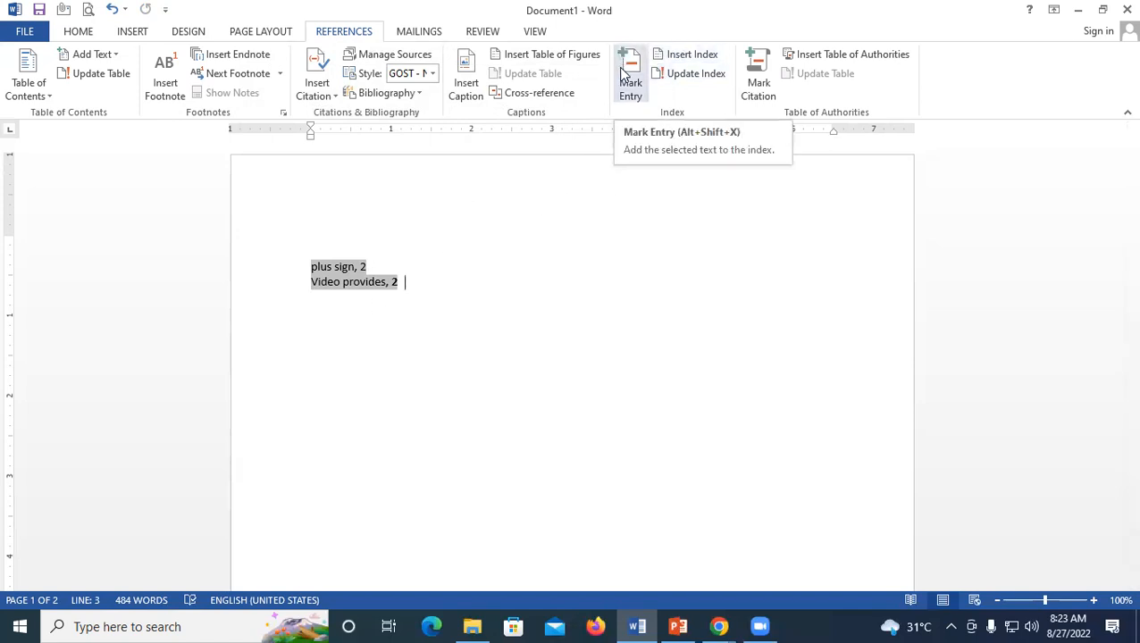
scroll(427, 295, "down", 15)
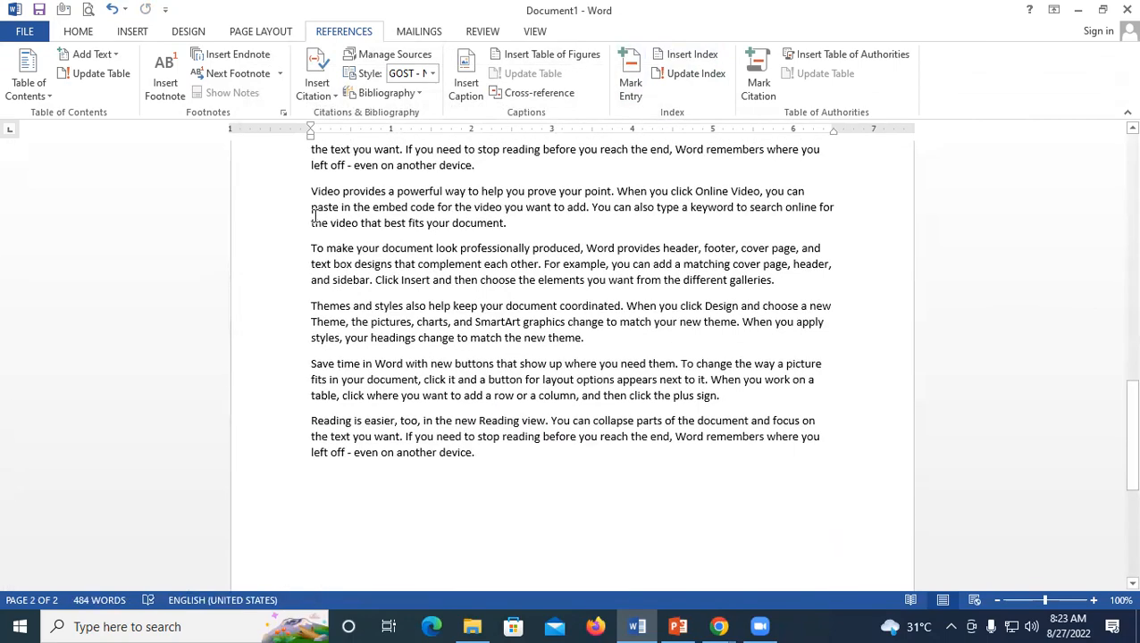
left_click_drag(451, 222, 505, 228)
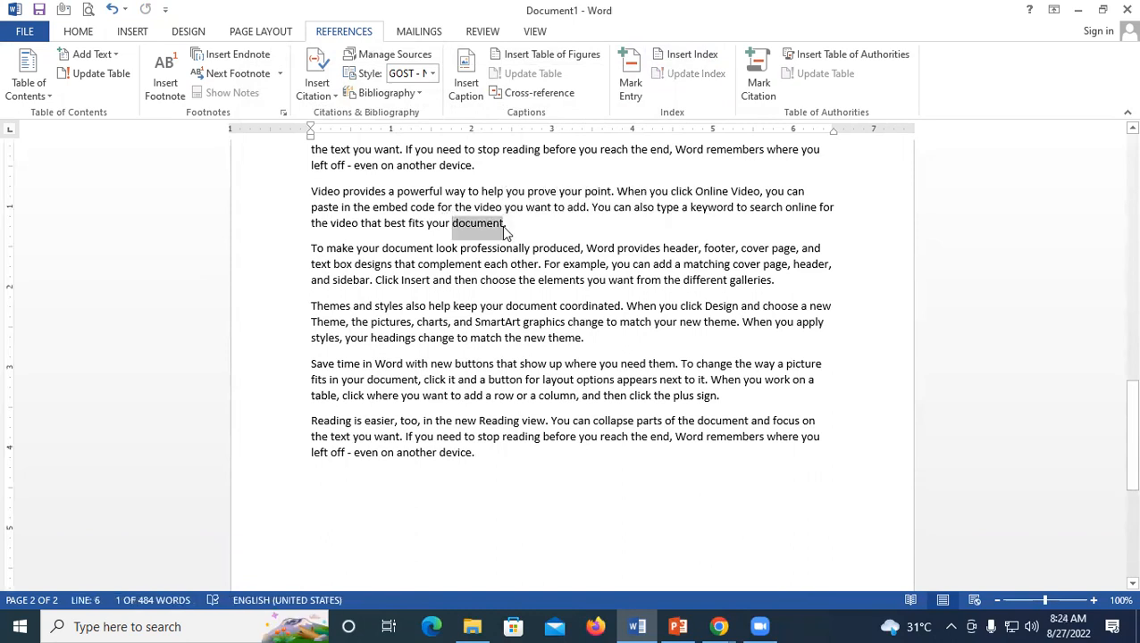
key("alt+shift+x")
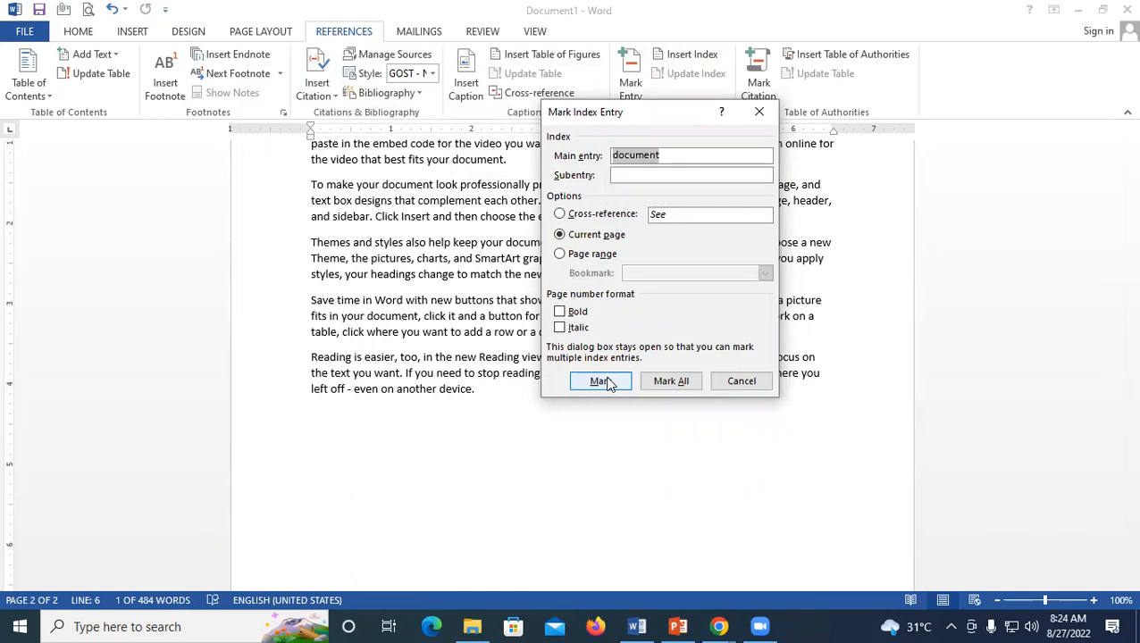
left_click(743, 384)
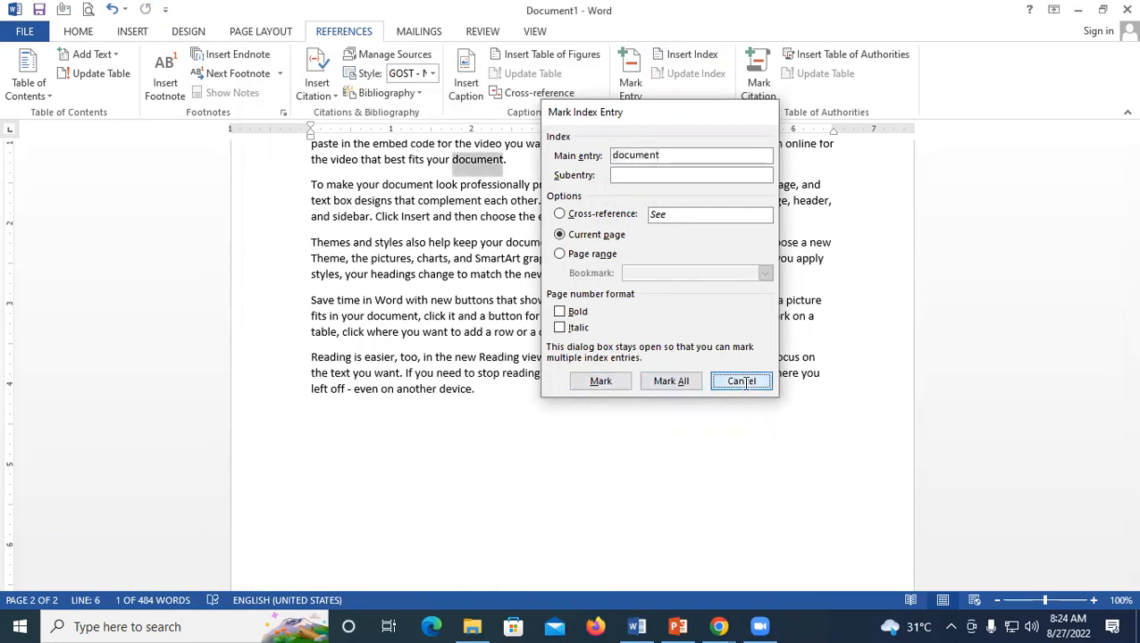
scroll(362, 354, "up", 5)
scroll(362, 353, "down", 10)
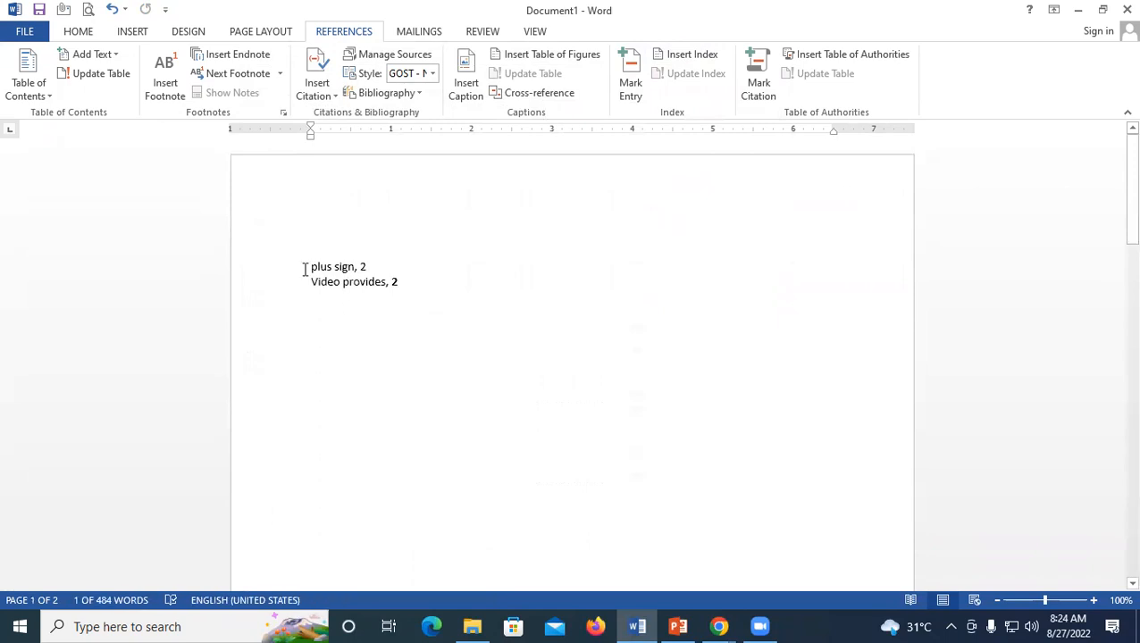
scroll(306, 264, "up", 6)
scroll(311, 355, "down", 2)
left_click(311, 339)
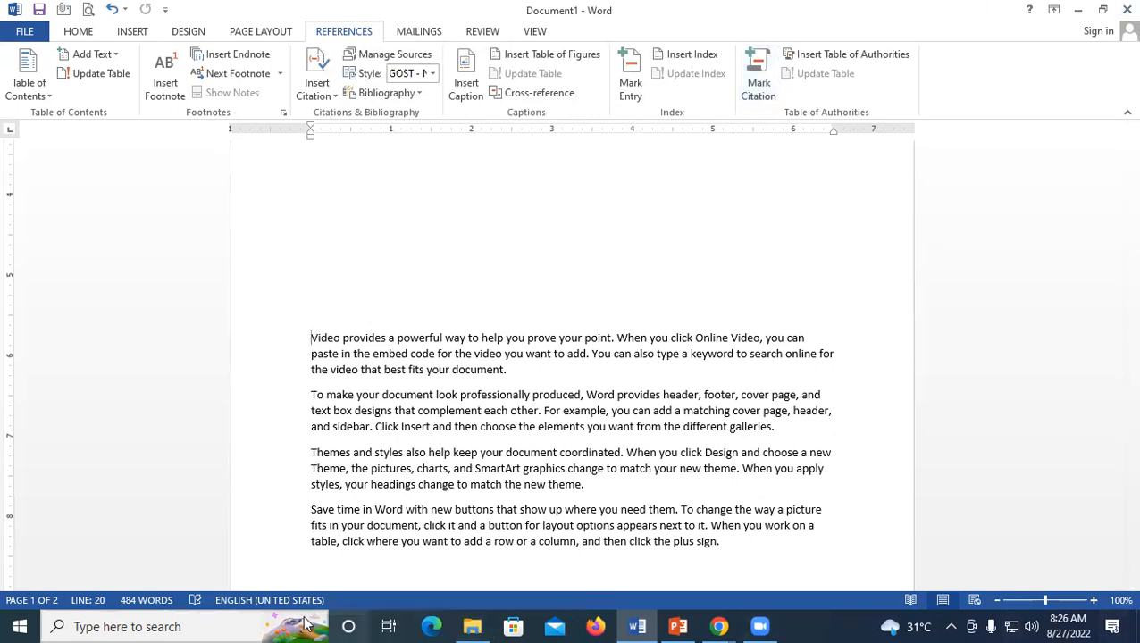
Add a new line with a sample name above the last "Save time in Word" paragraph and add the name to the dictionary
scroll(473, 304, "down", 5)
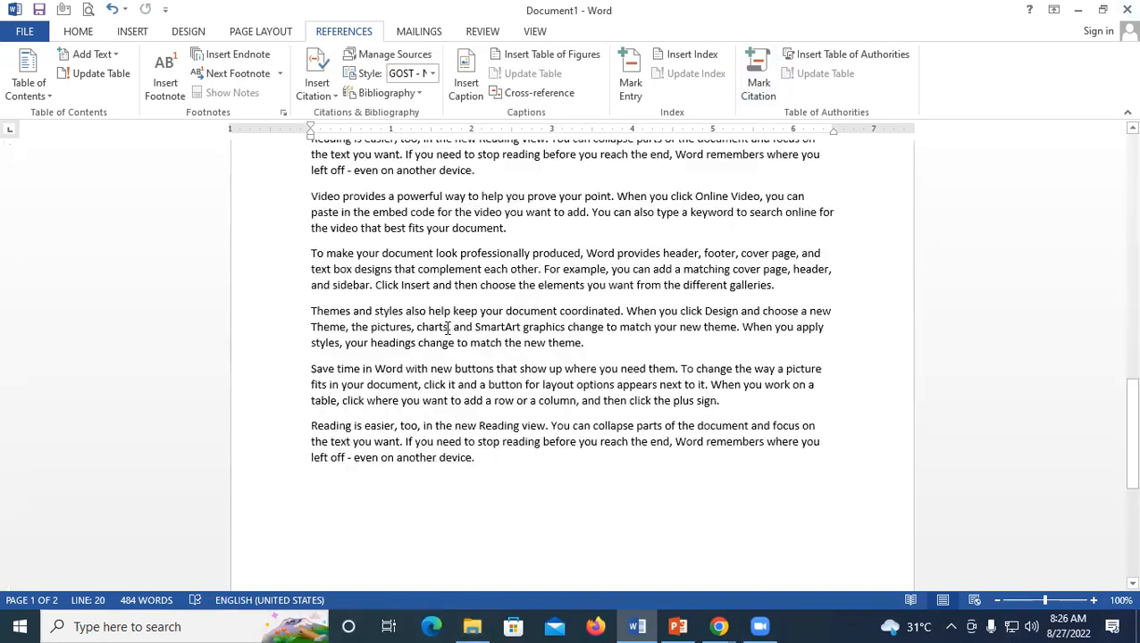
left_click(311, 243)
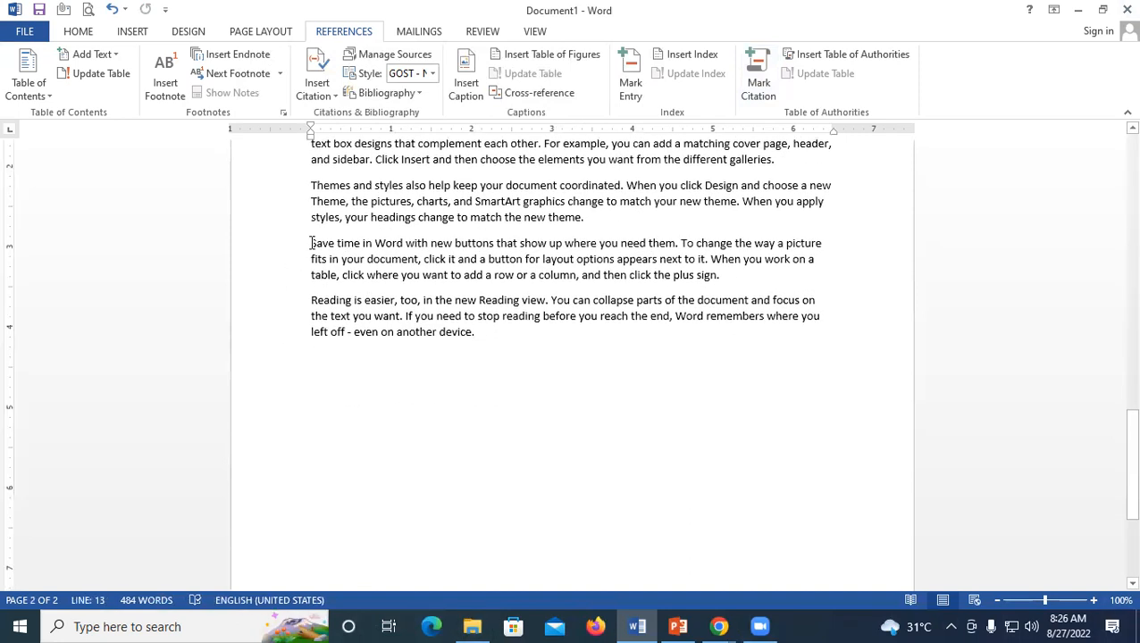
key("Return")
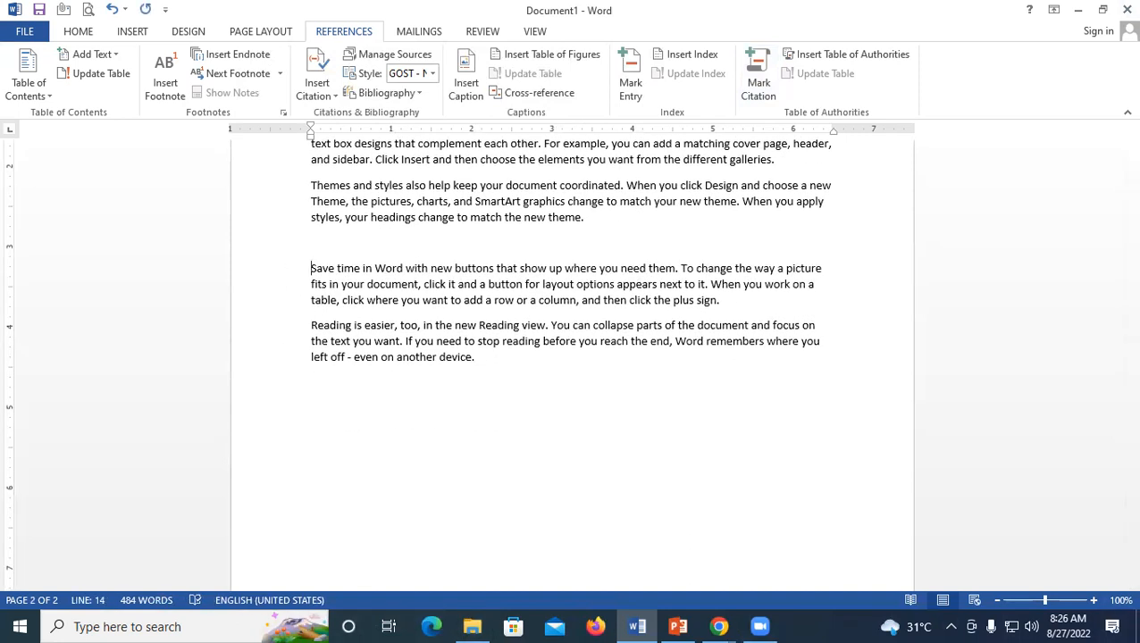
left_click(313, 247)
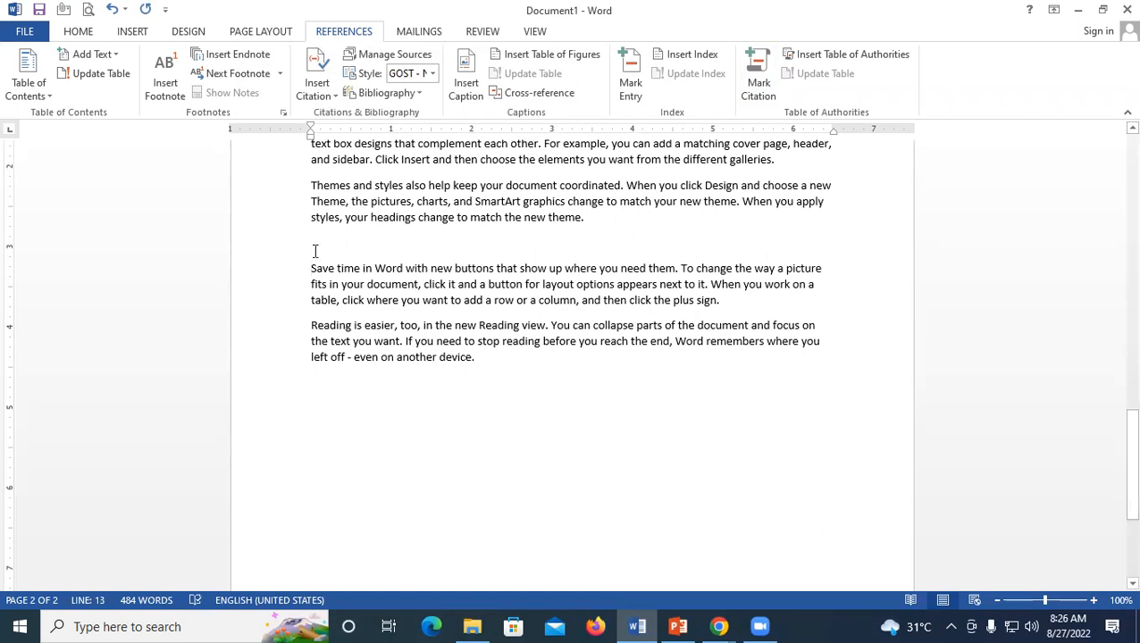
type("sham")
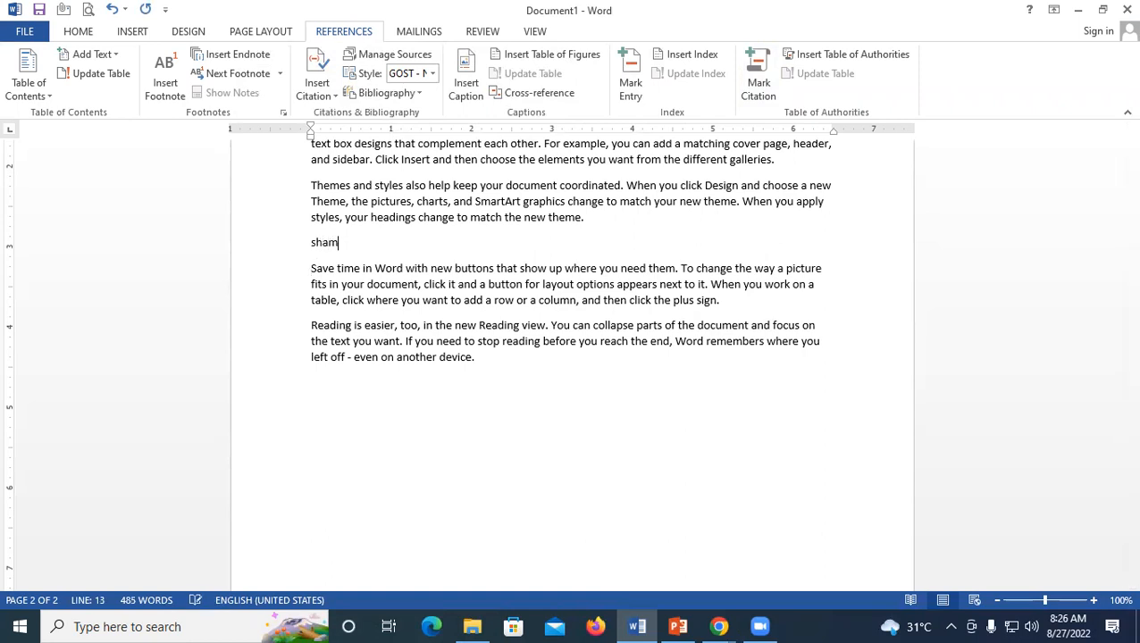
type("bhoo")
right_click(345, 244)
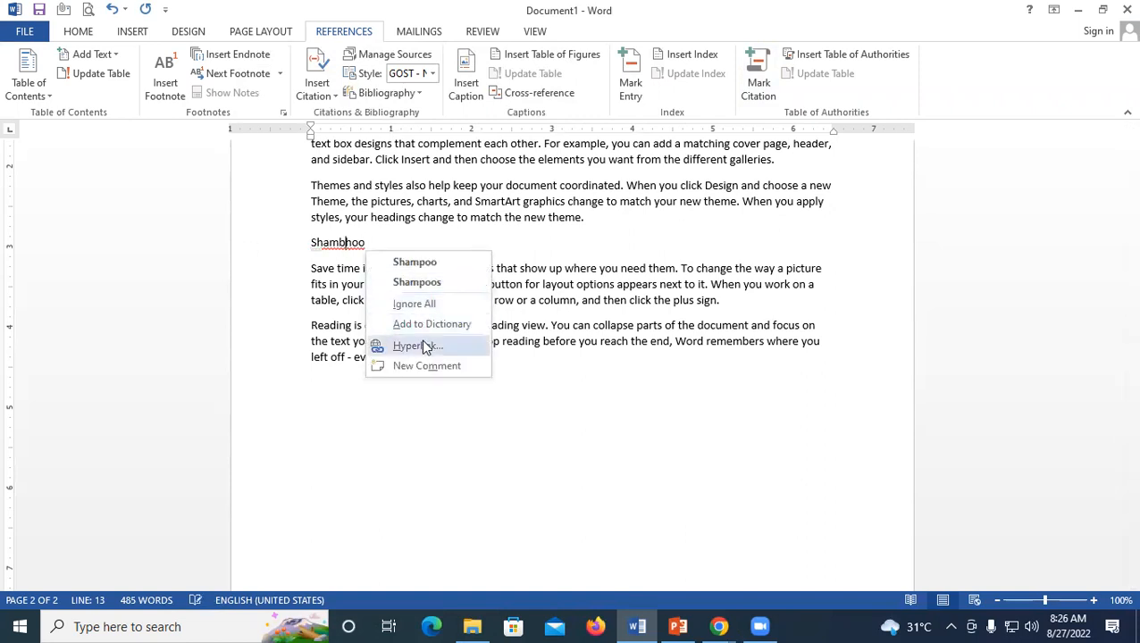
left_click(416, 319)
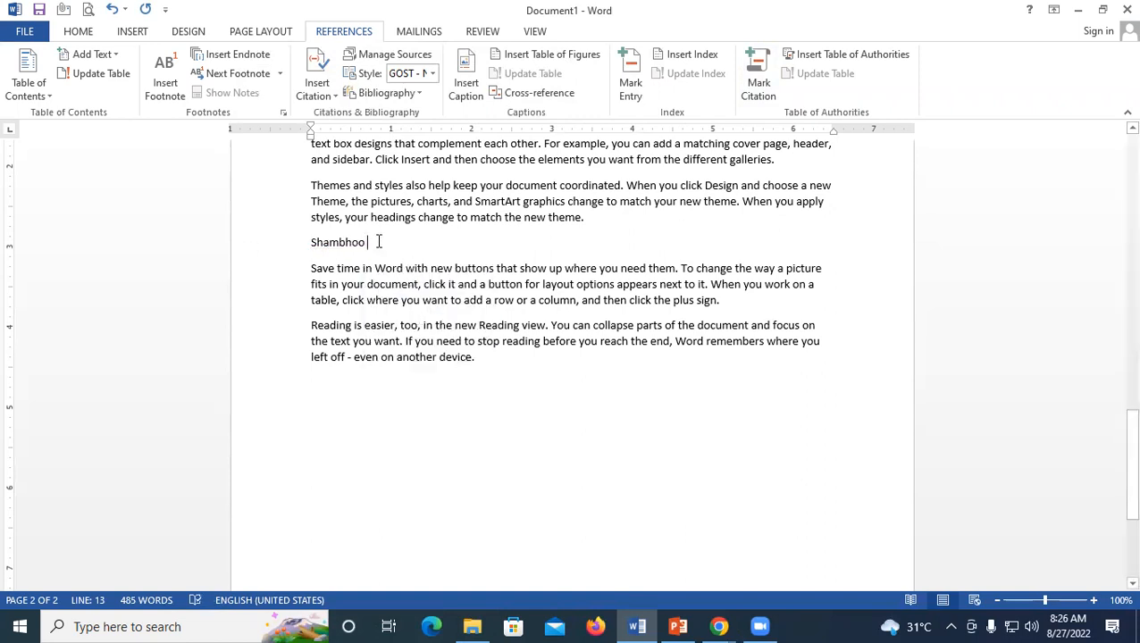
Mark the sample name above the last "Save time in Word" paragraph as a citation in the Cases category
left_click_drag(370, 242, 265, 245)
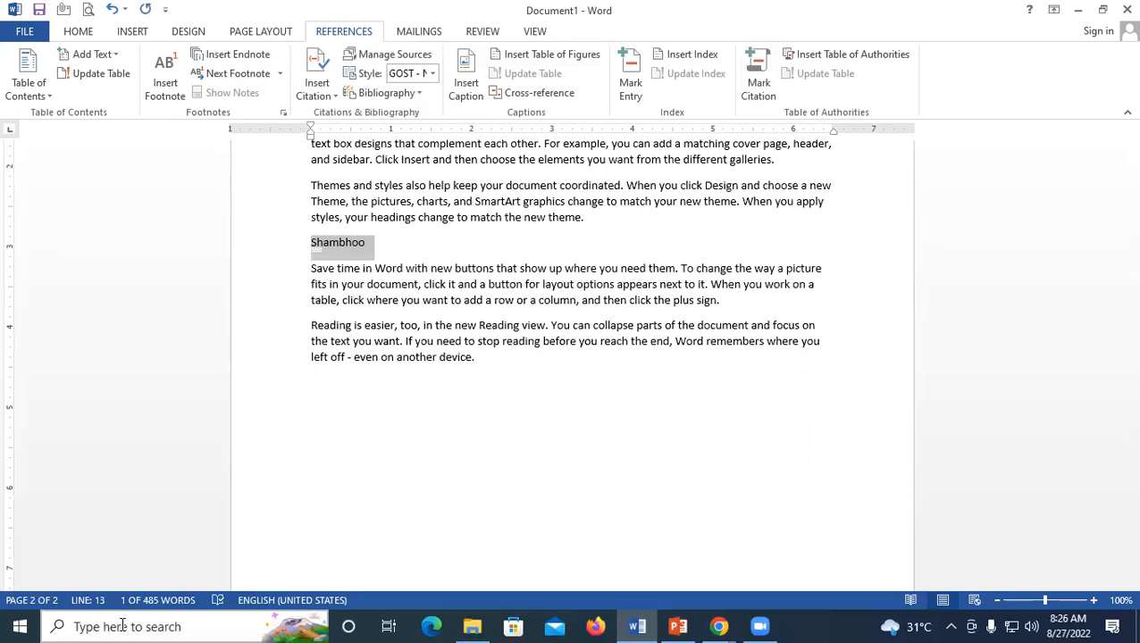
key("alt+shift+i")
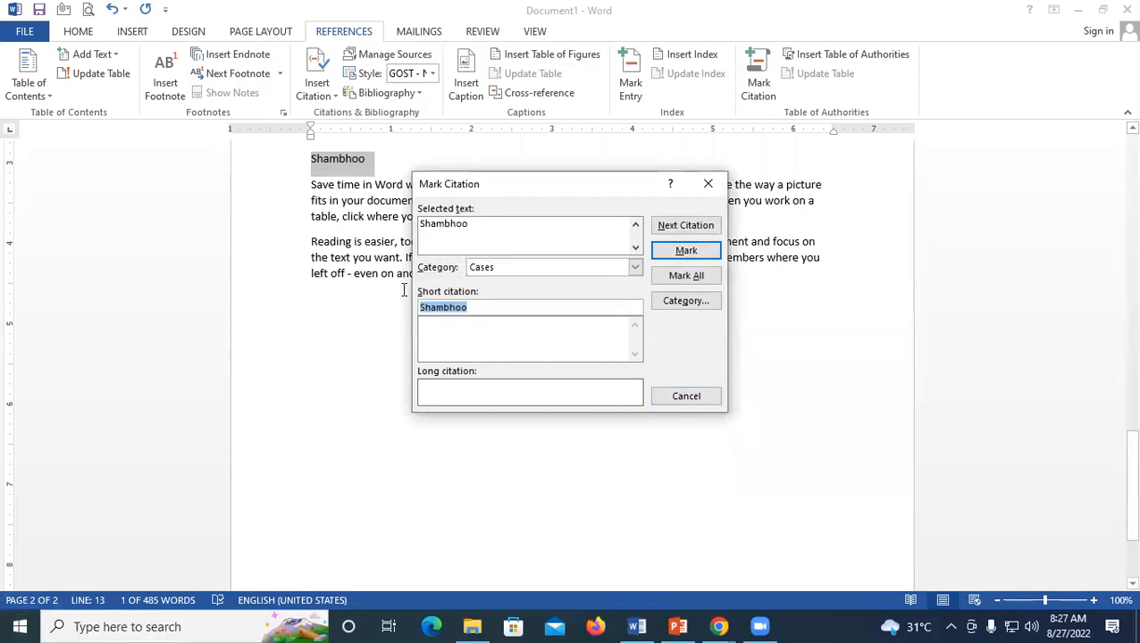
left_click_drag(458, 183, 343, 141)
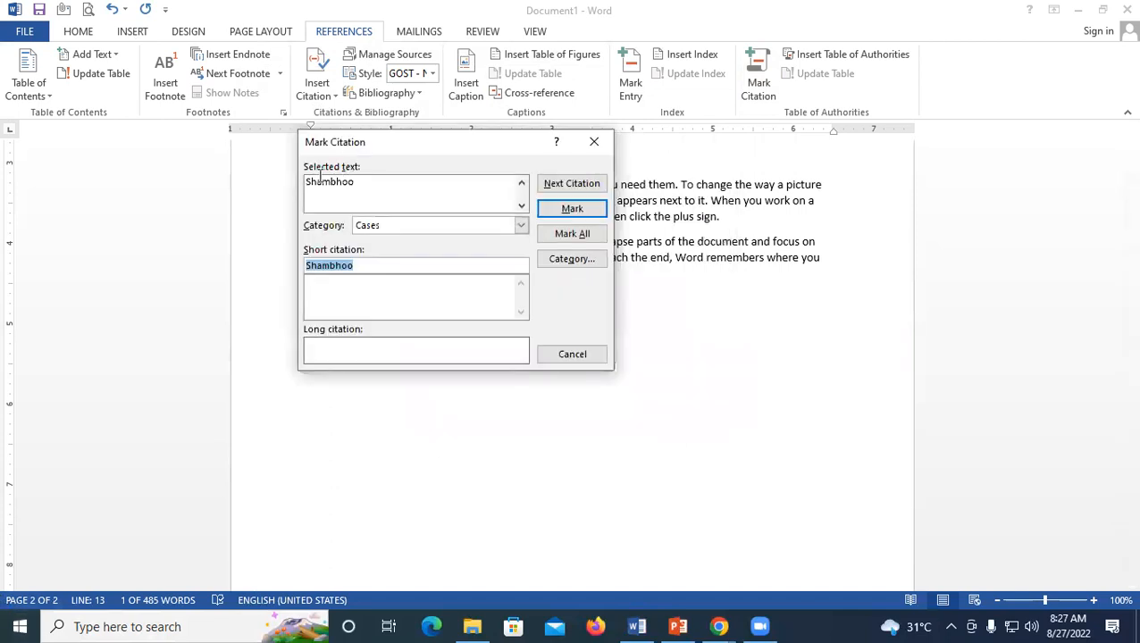
left_click(520, 226)
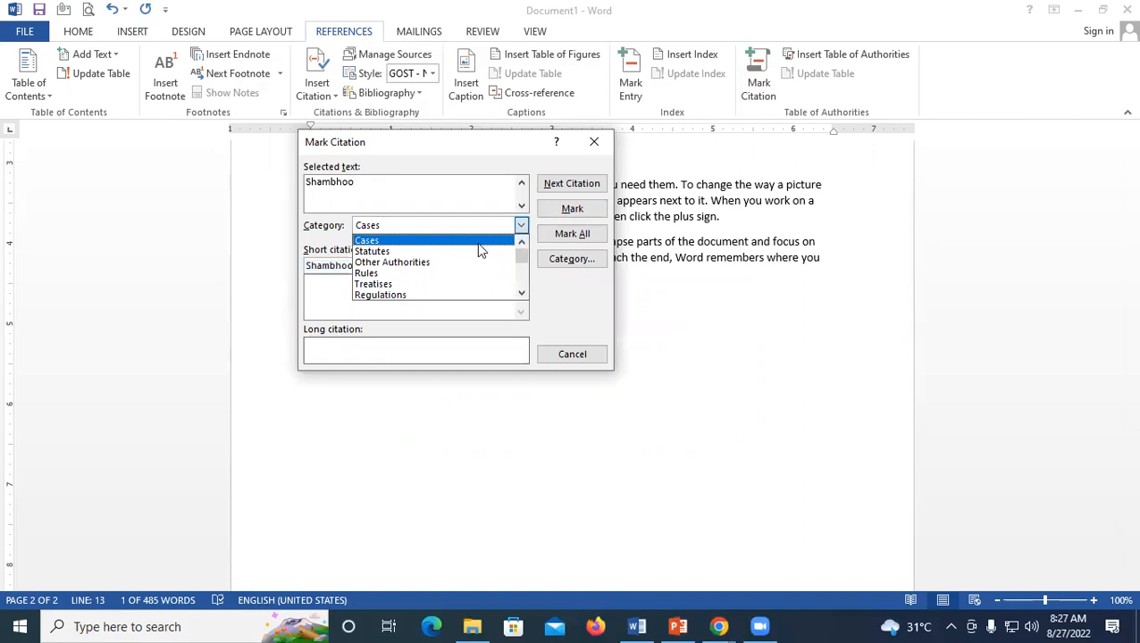
scroll(401, 269, "down", 1)
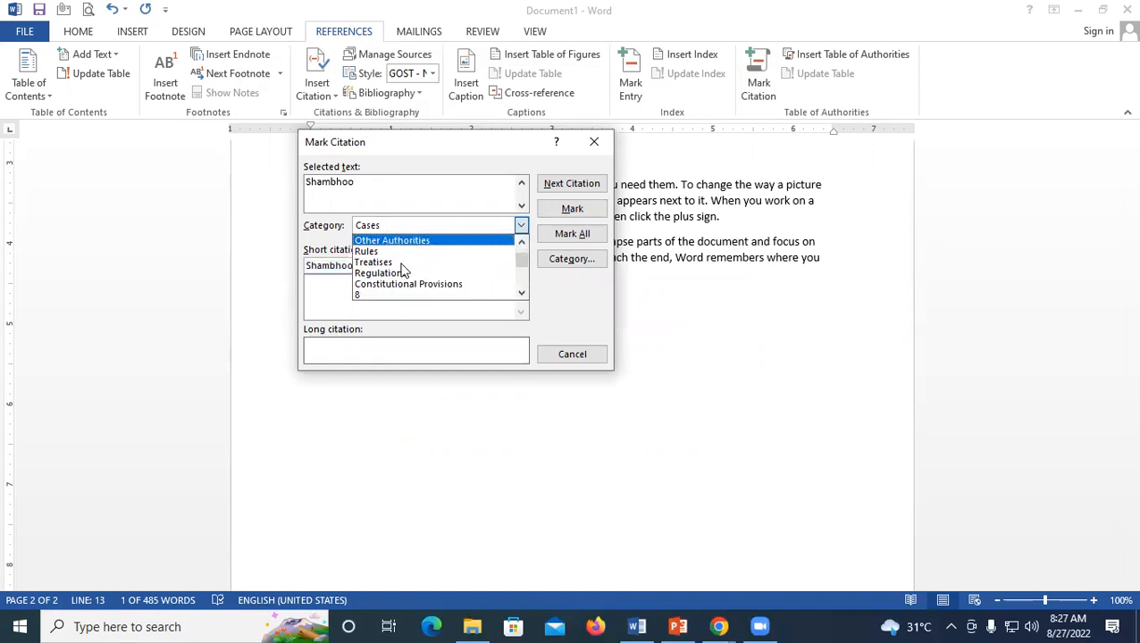
scroll(401, 270, "up", 1)
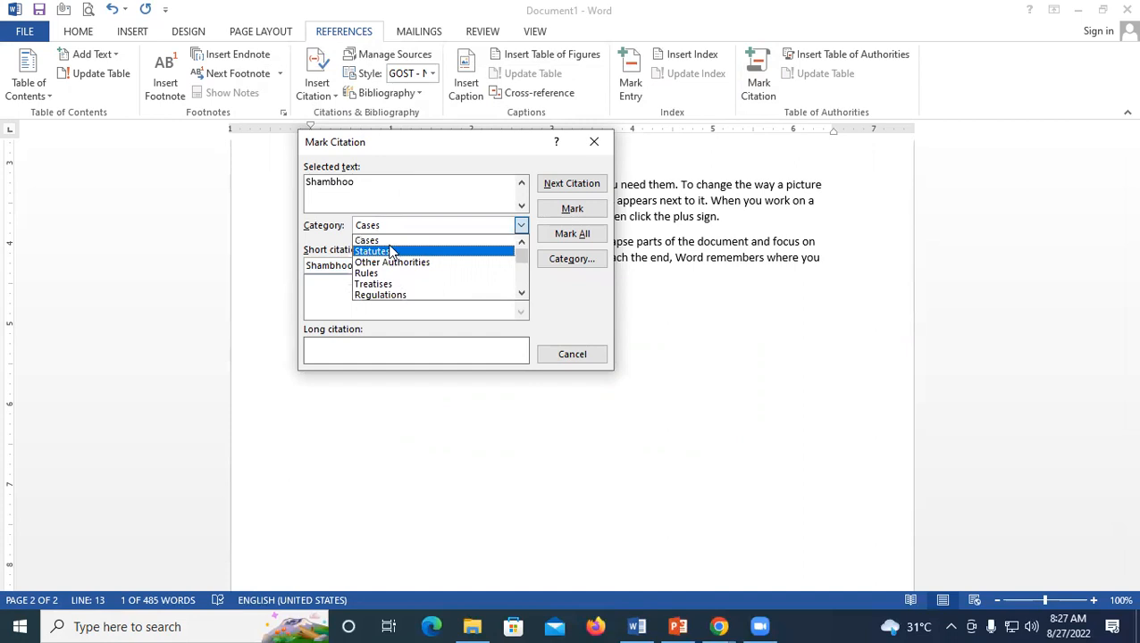
left_click(385, 240)
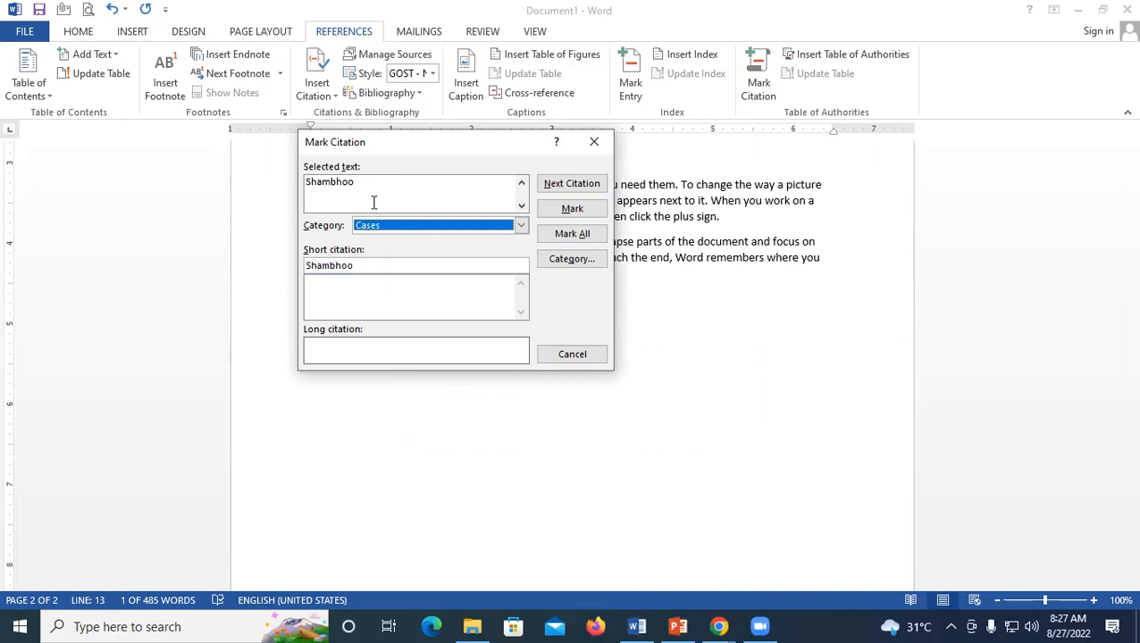
left_click(575, 211)
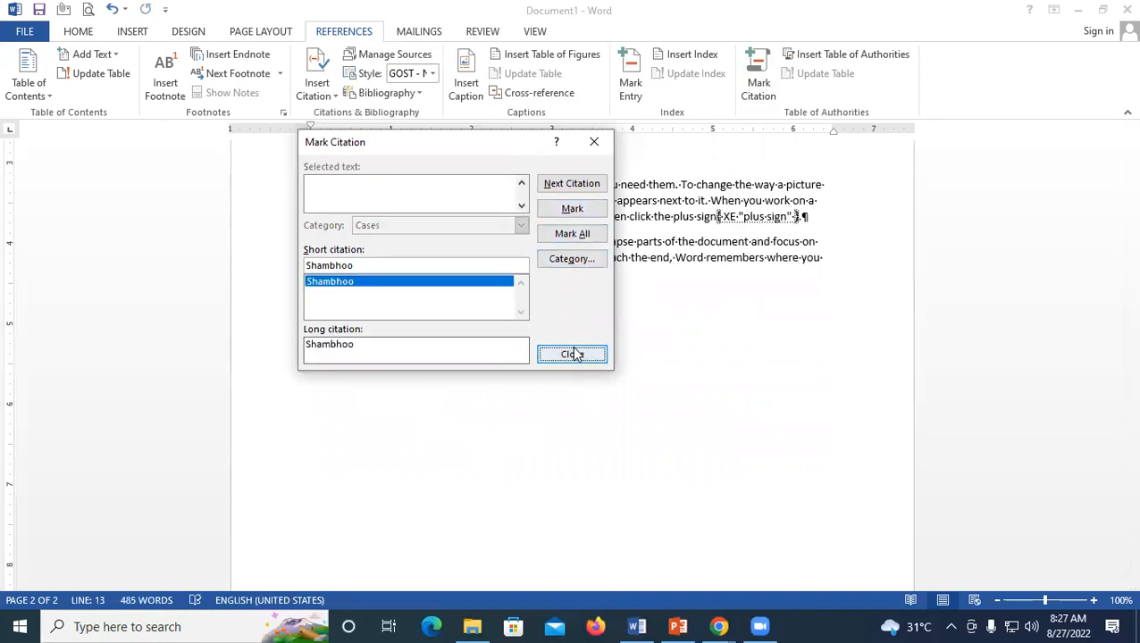
left_click(571, 355)
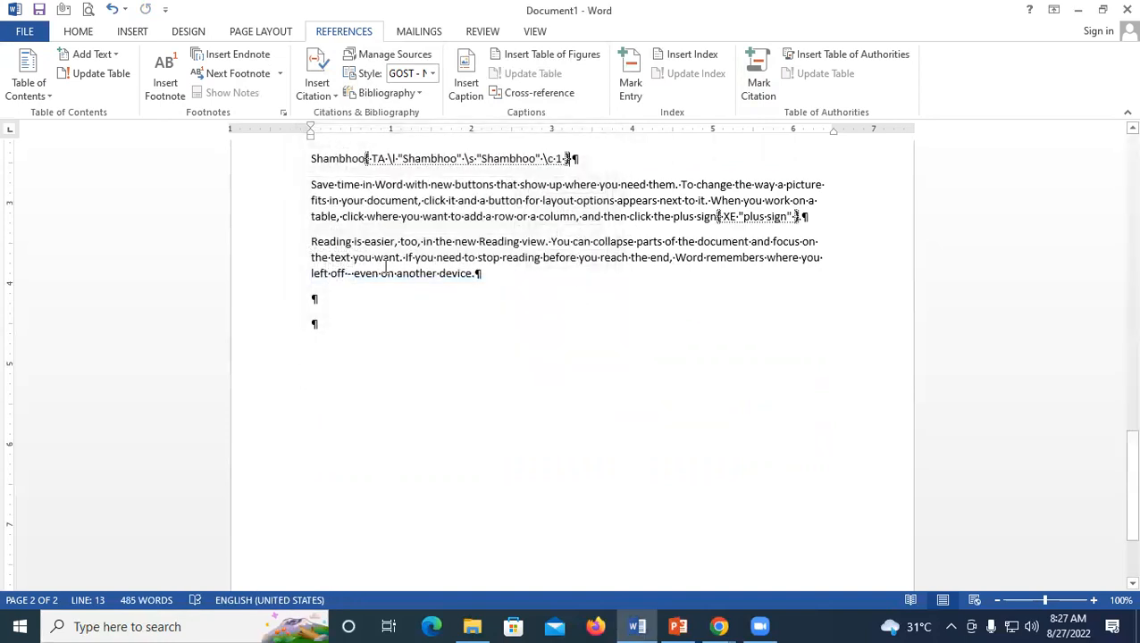
Hide the formatting symbols and place the cursor on the empty line below the index on the first page
scroll(384, 265, "up", 2)
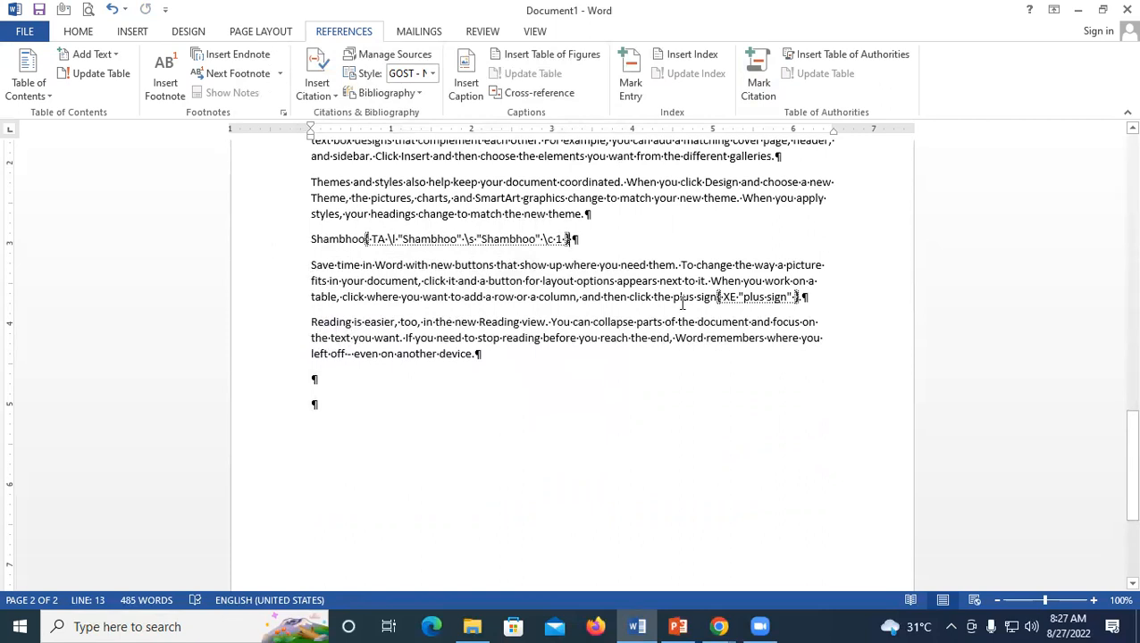
key("ctrl+shift+8")
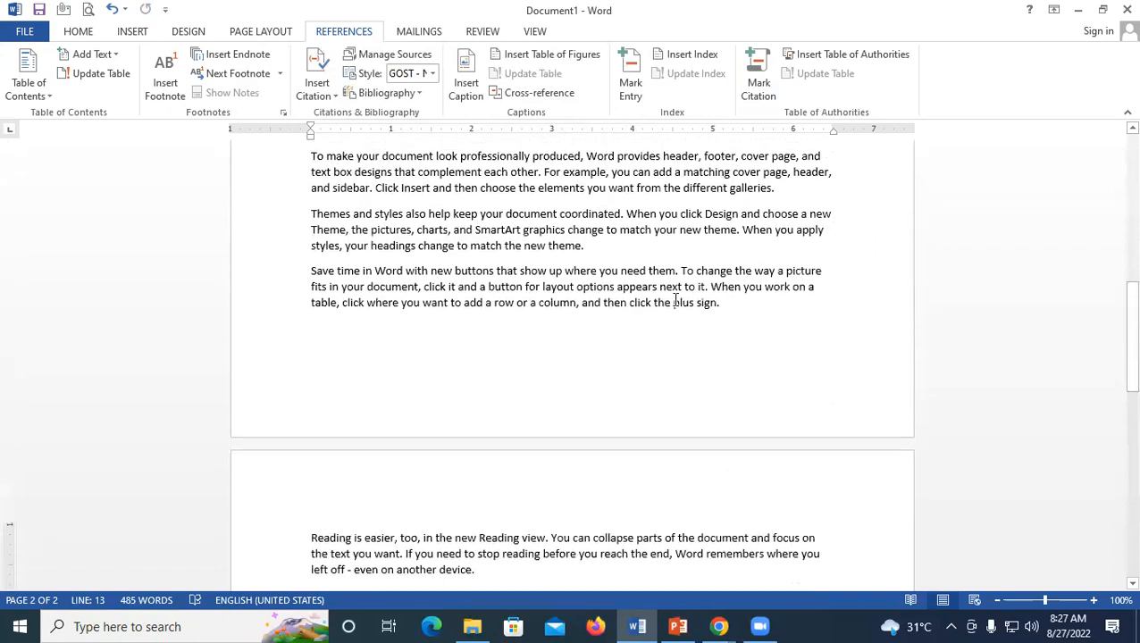
left_click(310, 319)
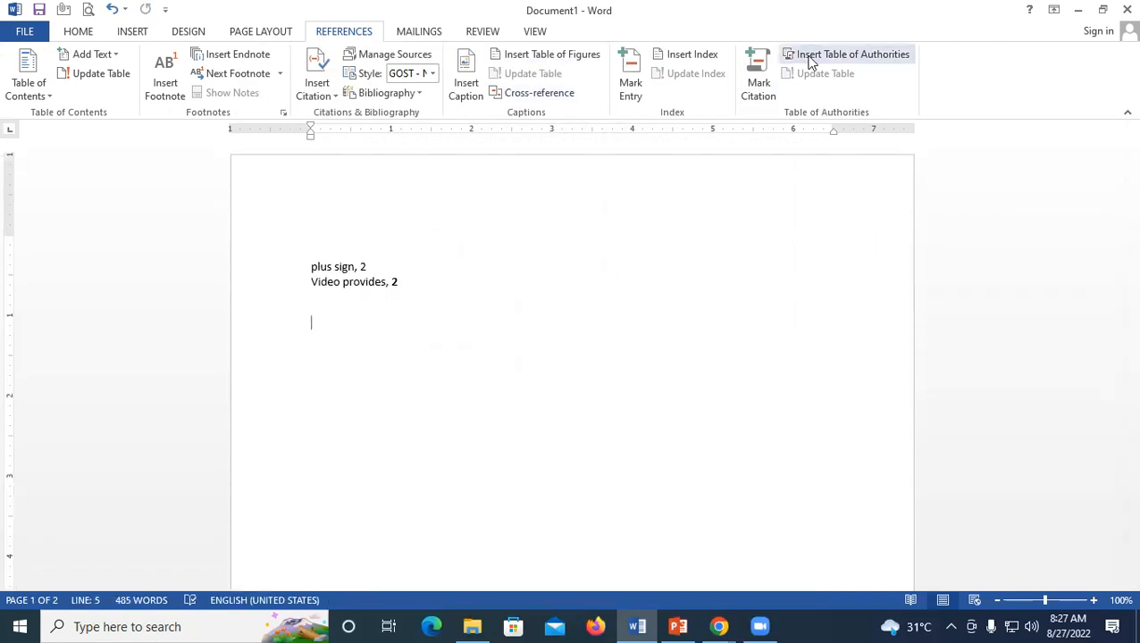
Insert a table of authorities for the Cases category below the index on the first page
left_click(852, 57)
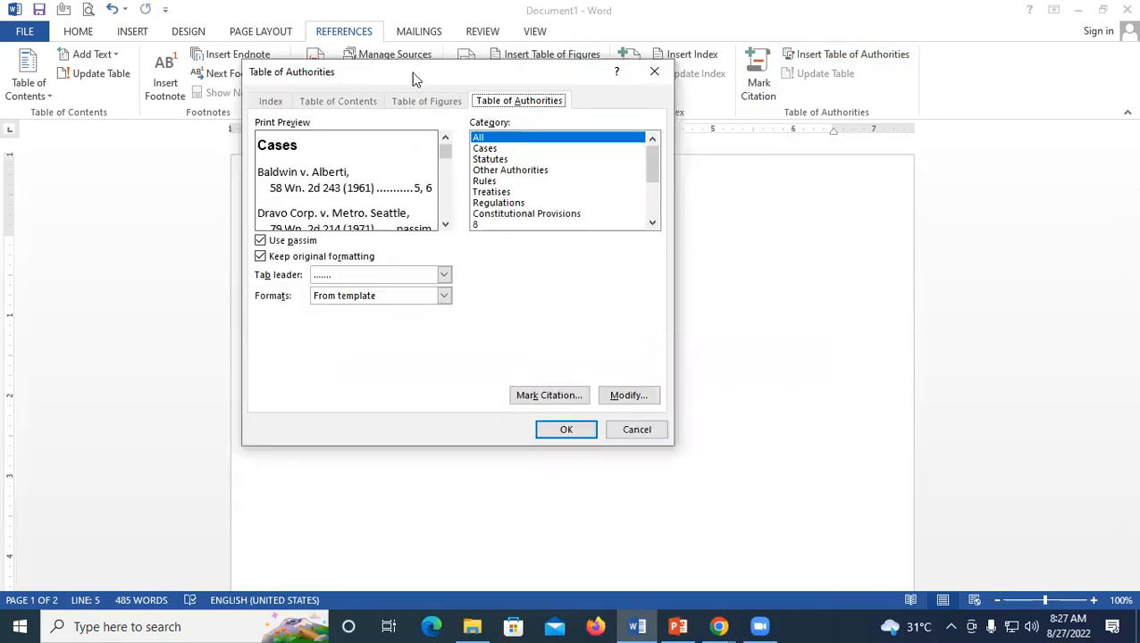
left_click(486, 149)
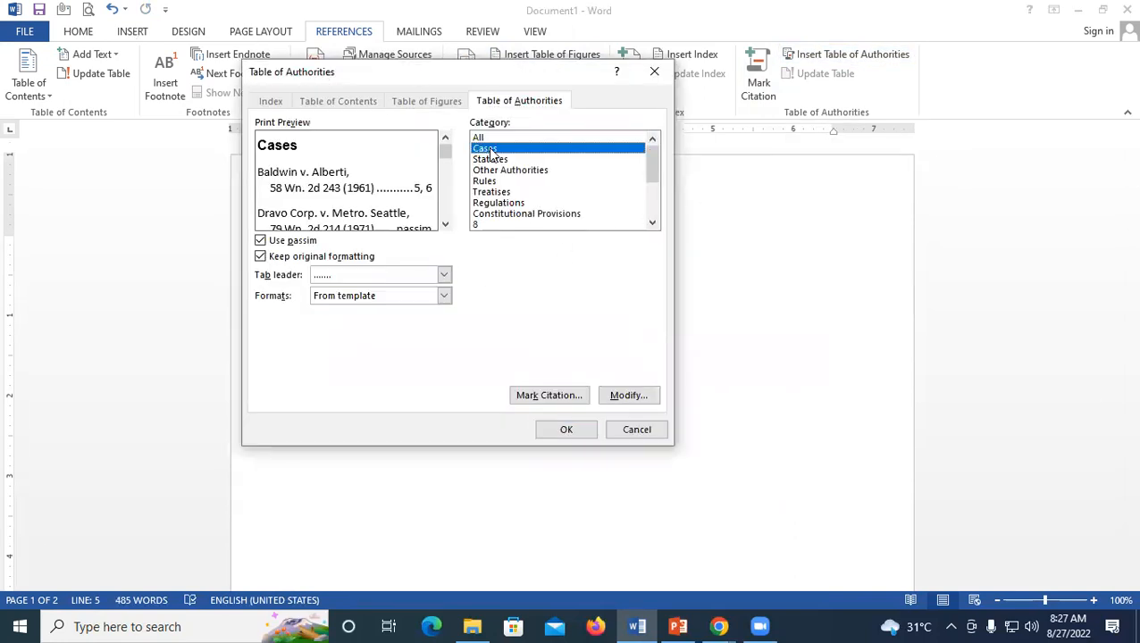
left_click(579, 431)
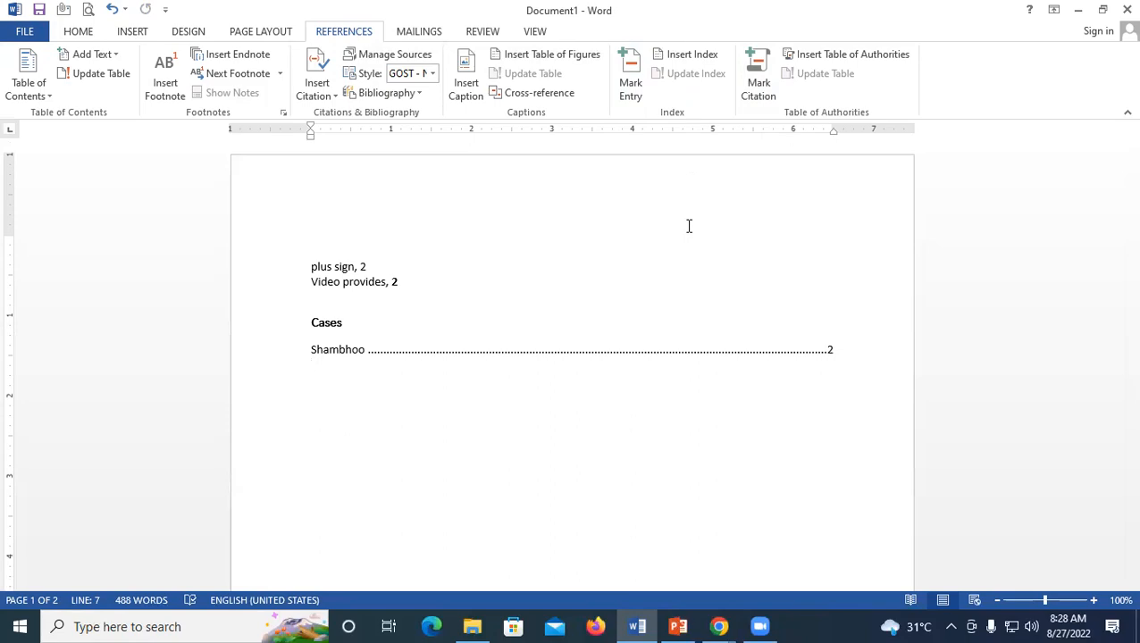
Display the formatting symbols on the second page to examine the index entry and citation fields
scroll(595, 326, "down", 10)
scroll(595, 326, "down", 15)
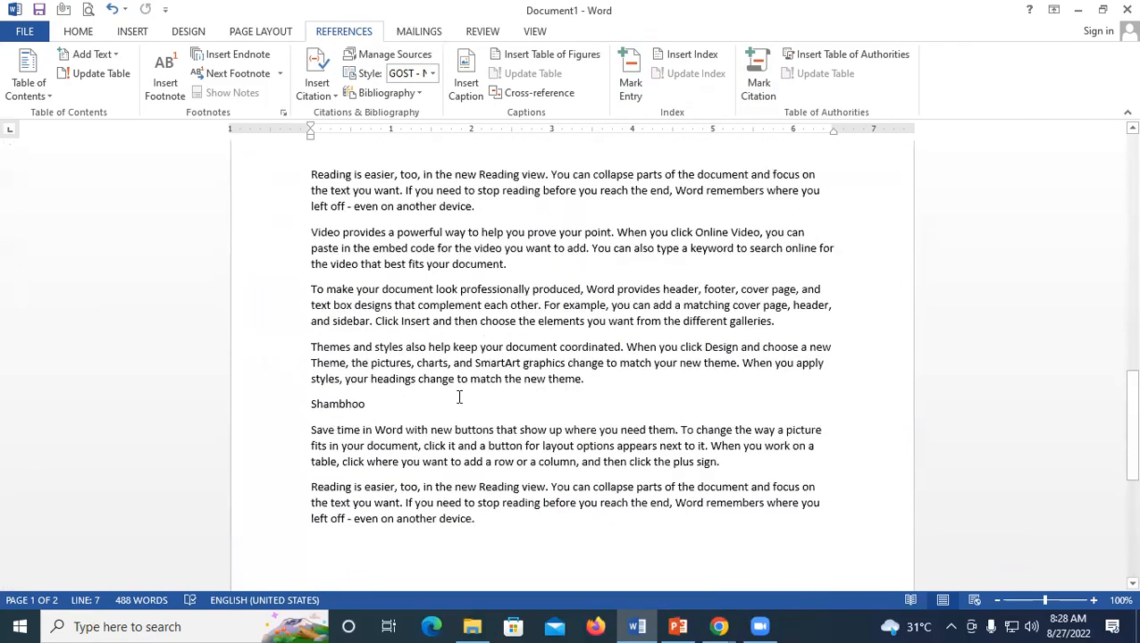
left_click(83, 34)
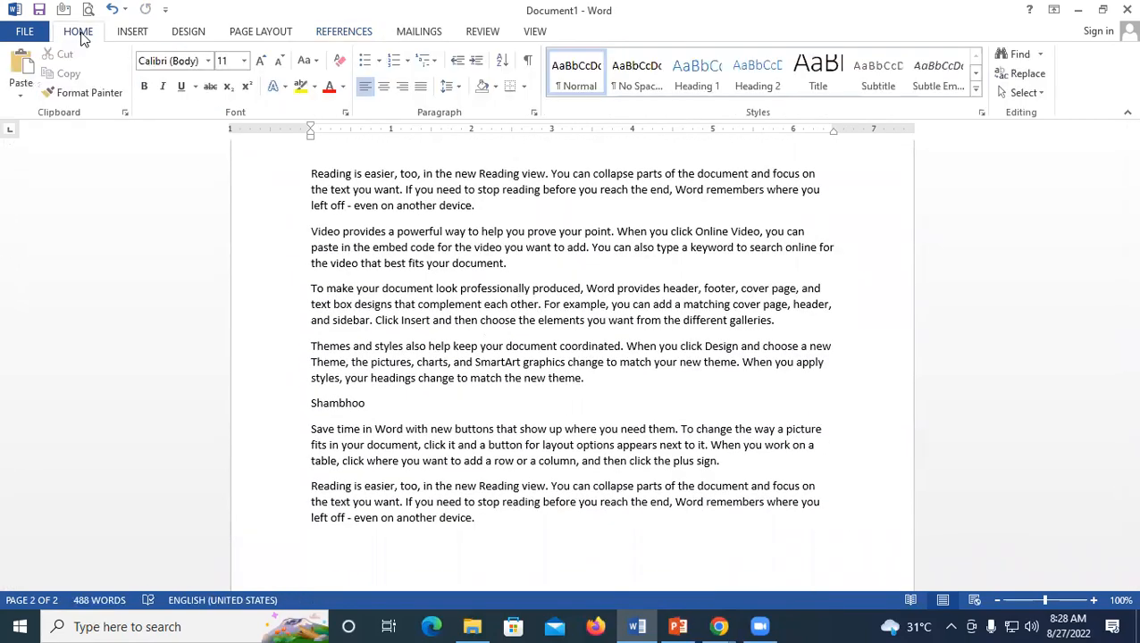
left_click(528, 60)
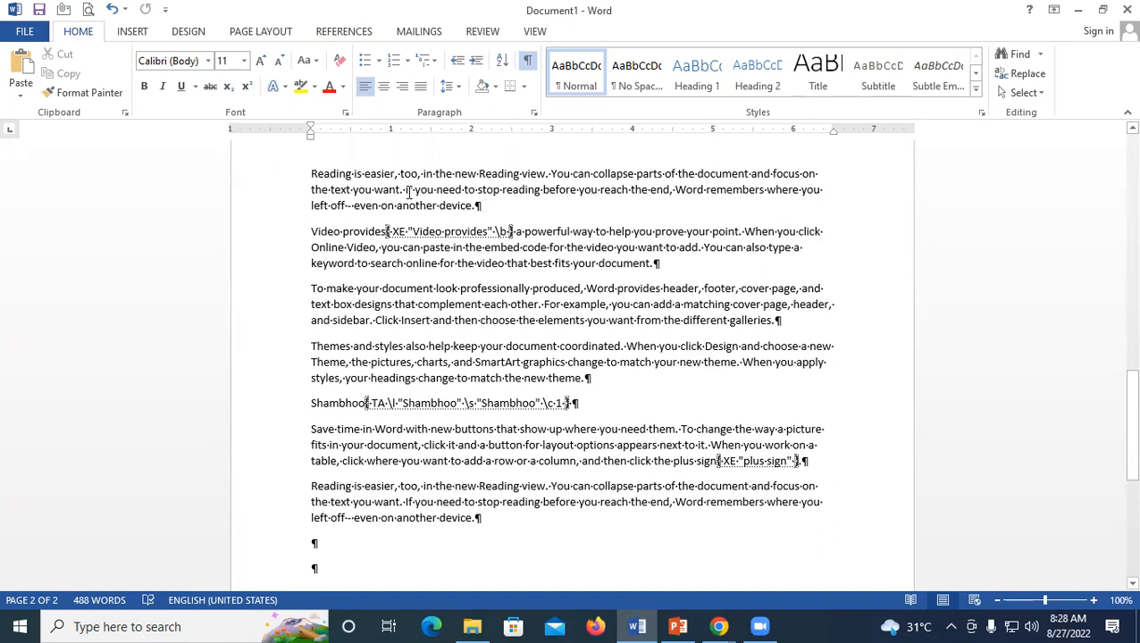
Insert a tab before "match your new theme" in the last Themes paragraph and hide the formatting symbols
left_click(616, 360)
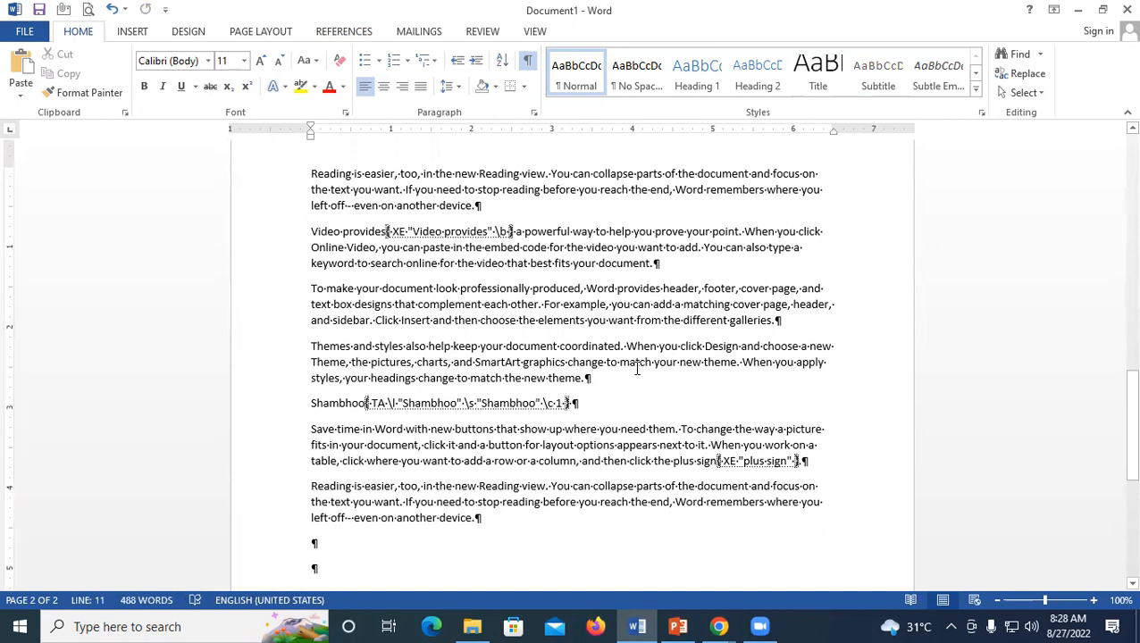
key("Tab")
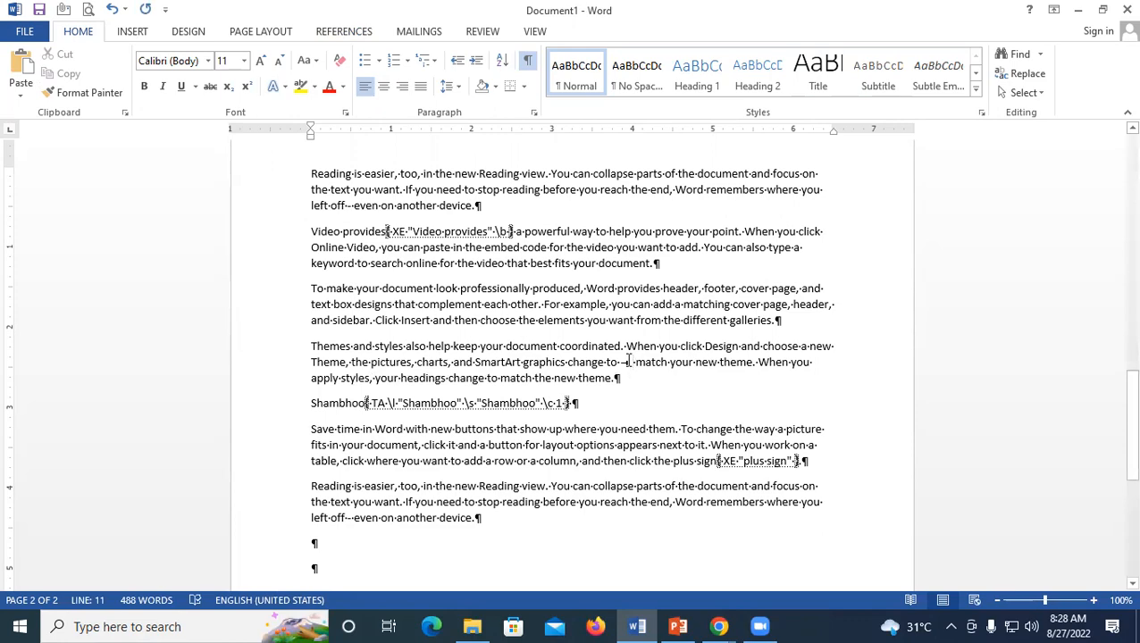
left_click(527, 60)
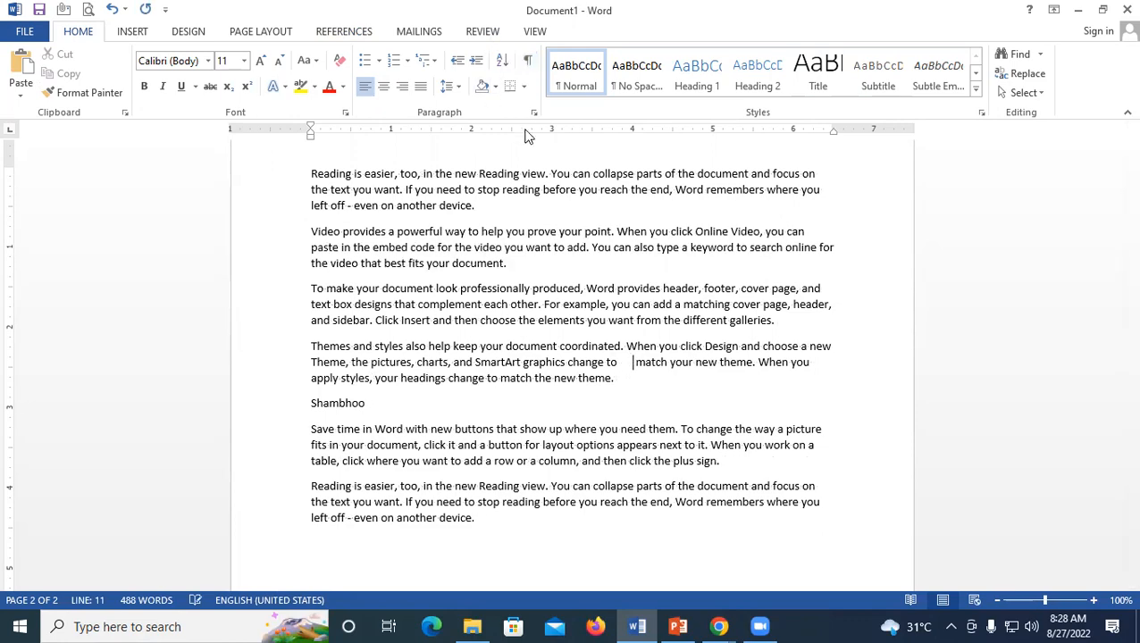
Copy the sample name line and paste it on a new line below the "Video provides" paragraph on the second page
scroll(477, 297, "up", 15)
left_click(316, 379)
scroll(369, 356, "down", 8)
scroll(369, 357, "down", 10)
left_click_drag(386, 293, 295, 283)
key("ctrl+c")
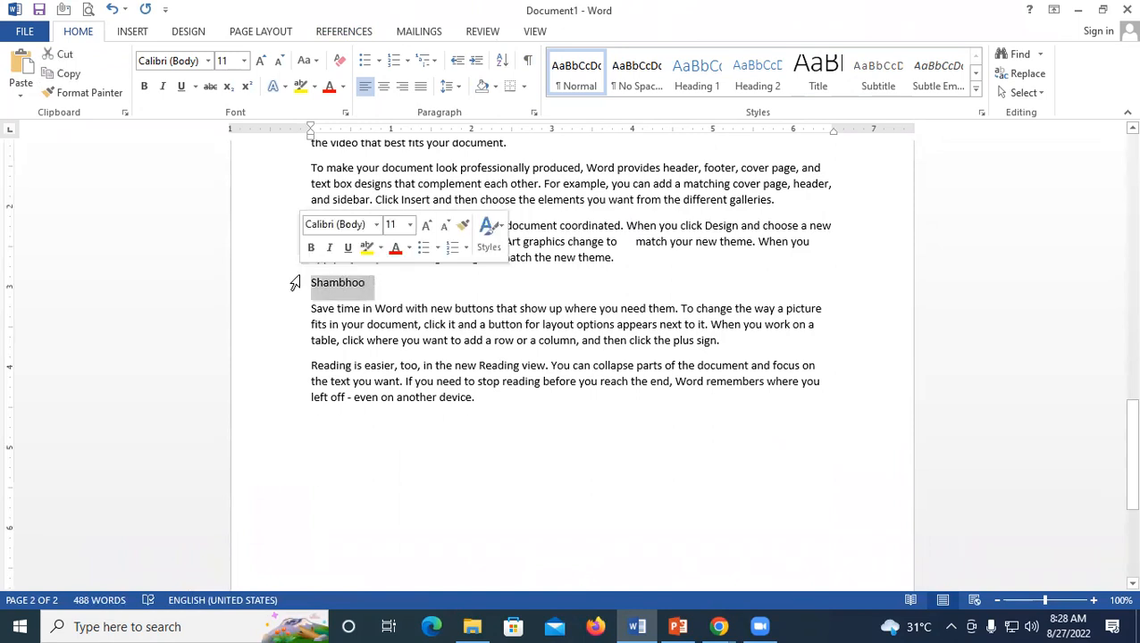
scroll(471, 298, "up", 3)
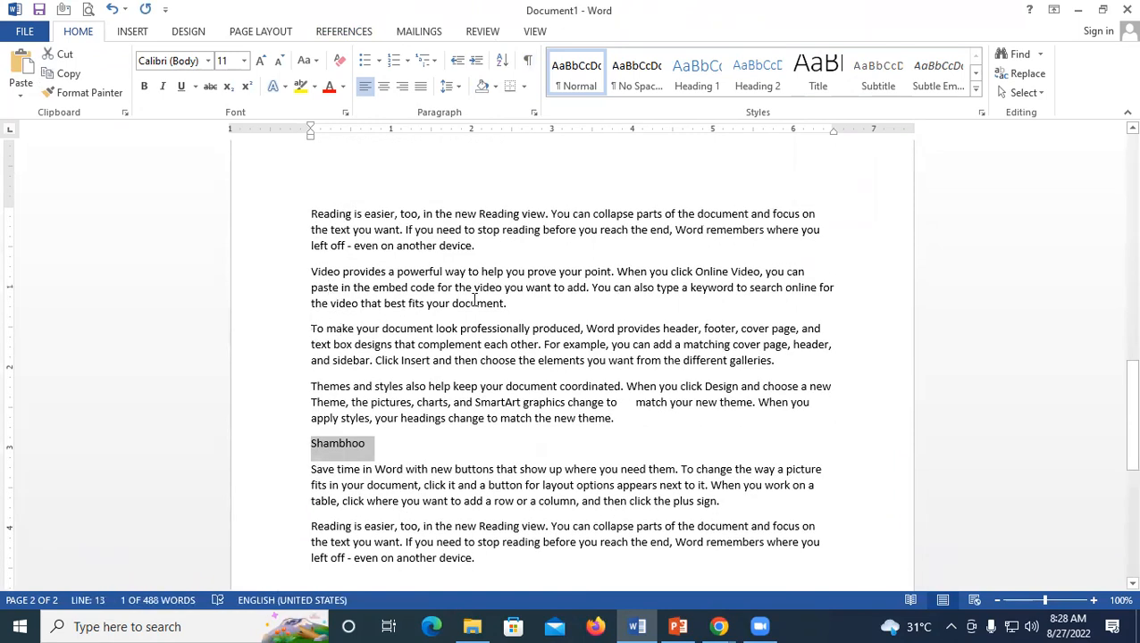
left_click(507, 303)
key("Return")
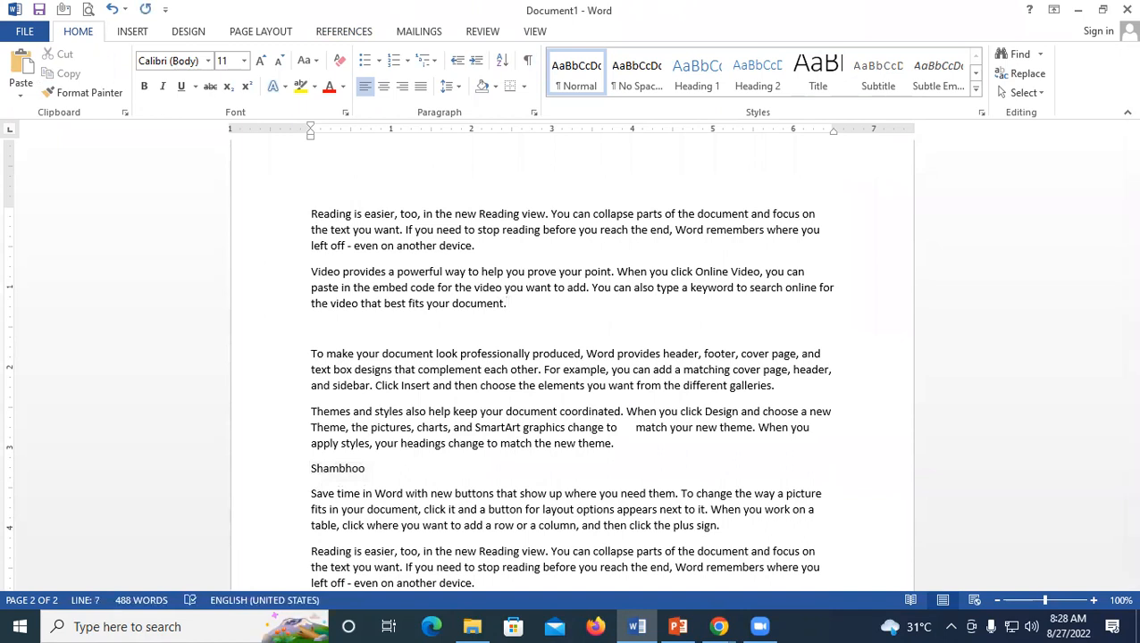
key("ctrl+v")
Push the last "Reading is easier" paragraph onto the third page with blank lines and paste the copied name above it
scroll(493, 352, "down", 5)
left_click(312, 338)
key("Return")
key("Return")
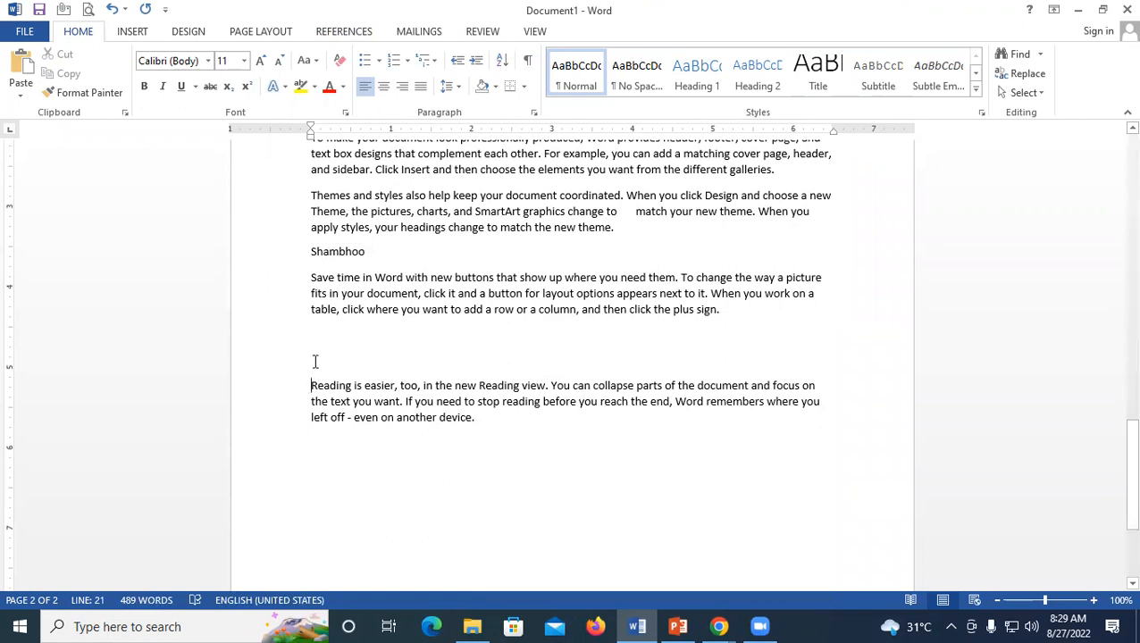
key("Return")
key("Return")
key("Return")
key("Return")
key("Return")
key("Return")
key("Return")
key("Return")
key("Return")
key("Return")
key("Return")
key("Return")
key("Return")
key("Return")
key("Return")
key("Return")
key("Return")
key("Return")
key("Return")
key("Return")
key("Return")
key("Return")
key("Return")
key("Return")
key("Return")
key("Return")
key("Return")
key("Return")
key("Return")
key("Return")
key("Return")
key("Return")
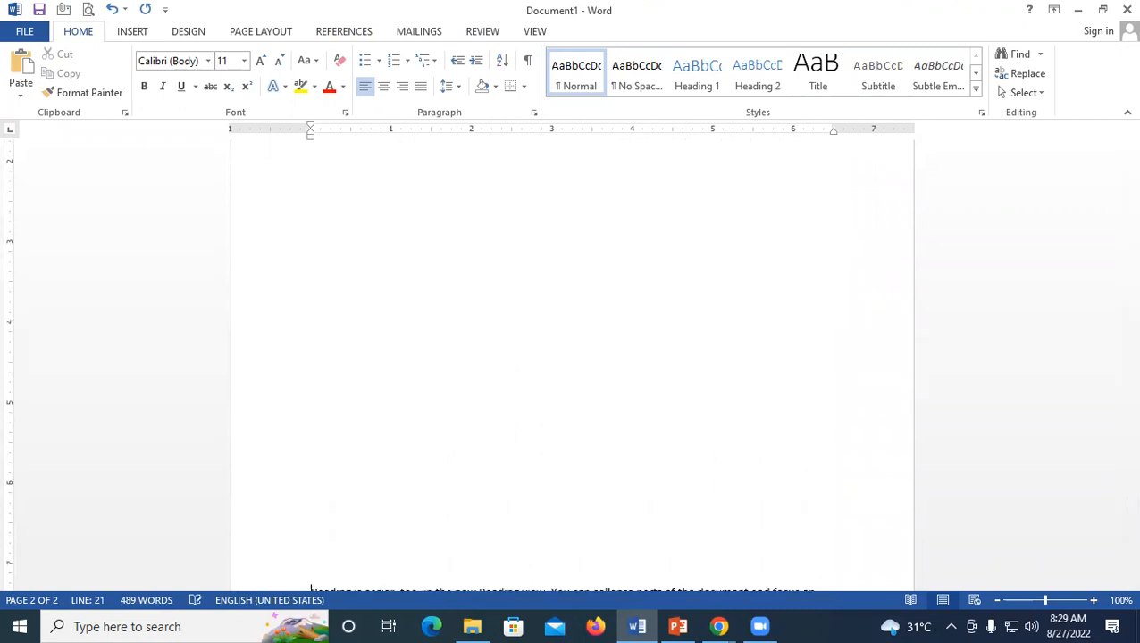
left_click(328, 352)
key("ctrl+v")
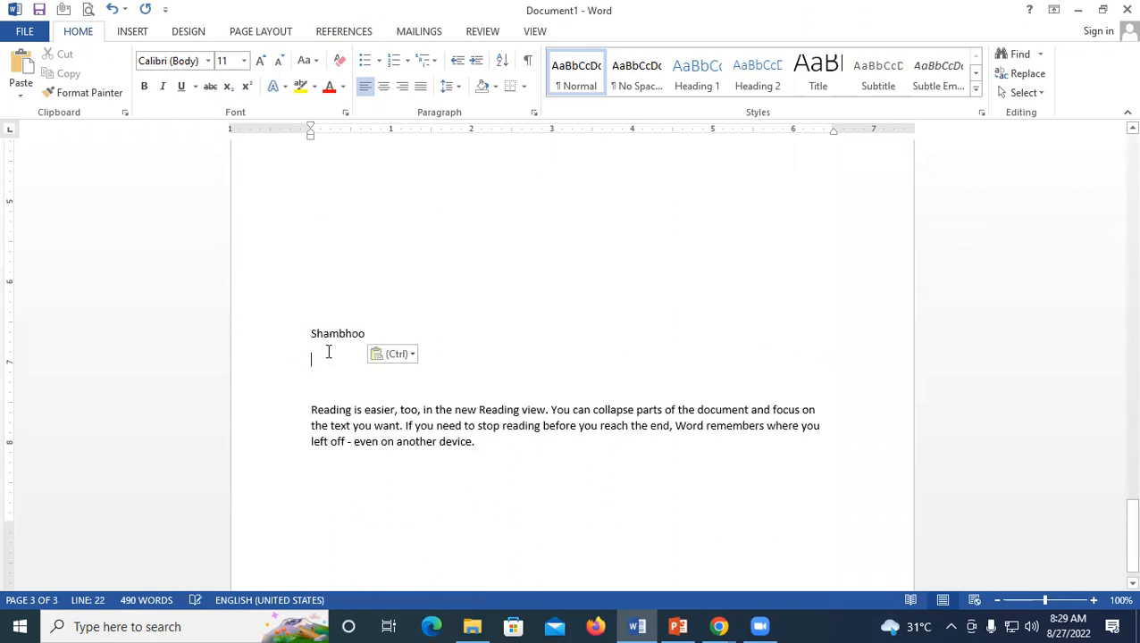
Mark all occurrences of the sample name as citations in the Cases category and hide the formatting symbols
left_click(266, 331)
left_click(357, 36)
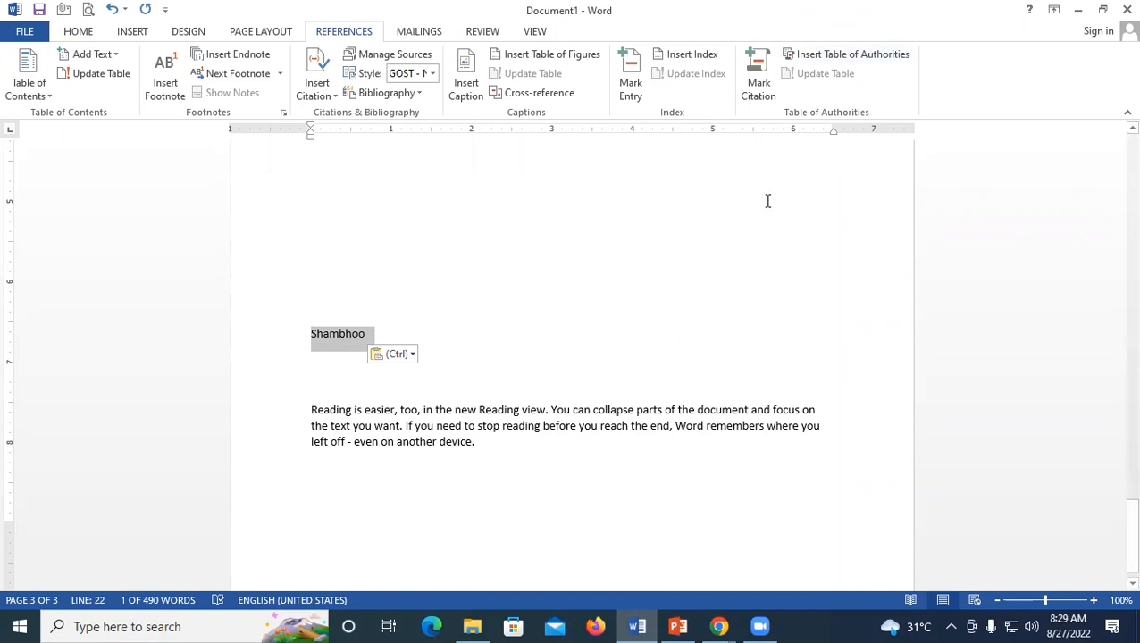
left_click(758, 82)
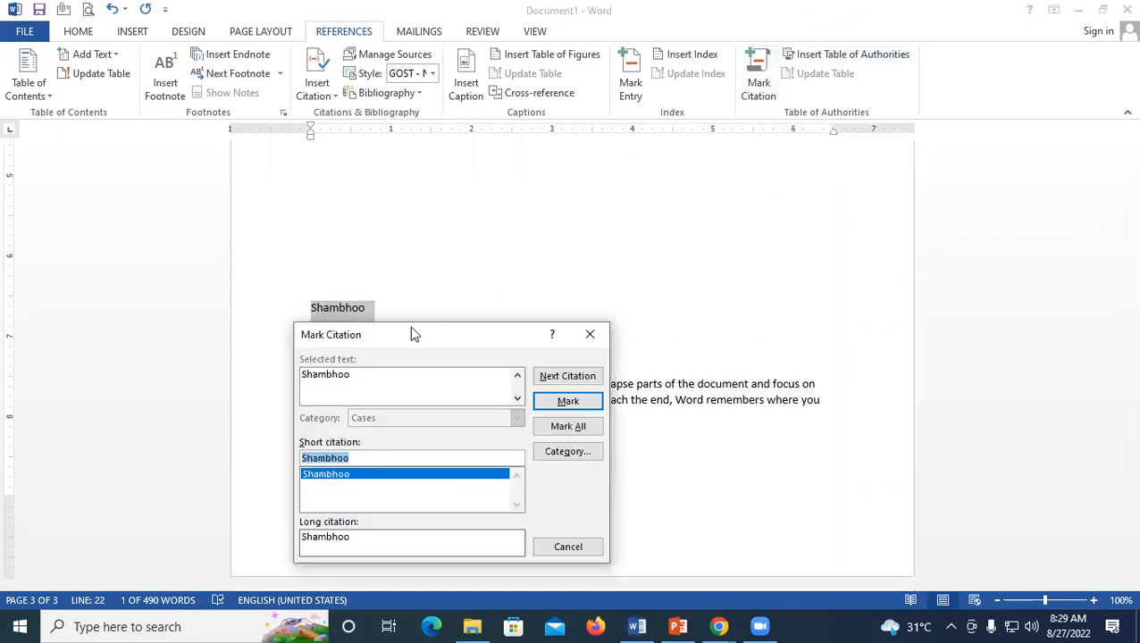
left_click_drag(410, 331, 412, 176)
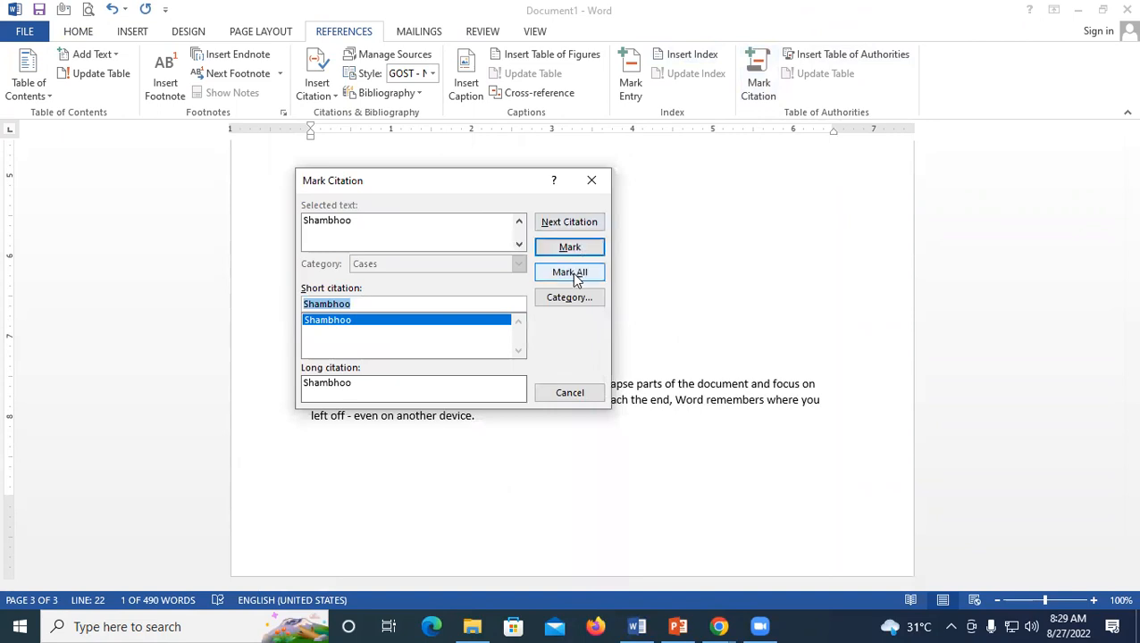
left_click(576, 272)
left_click(562, 394)
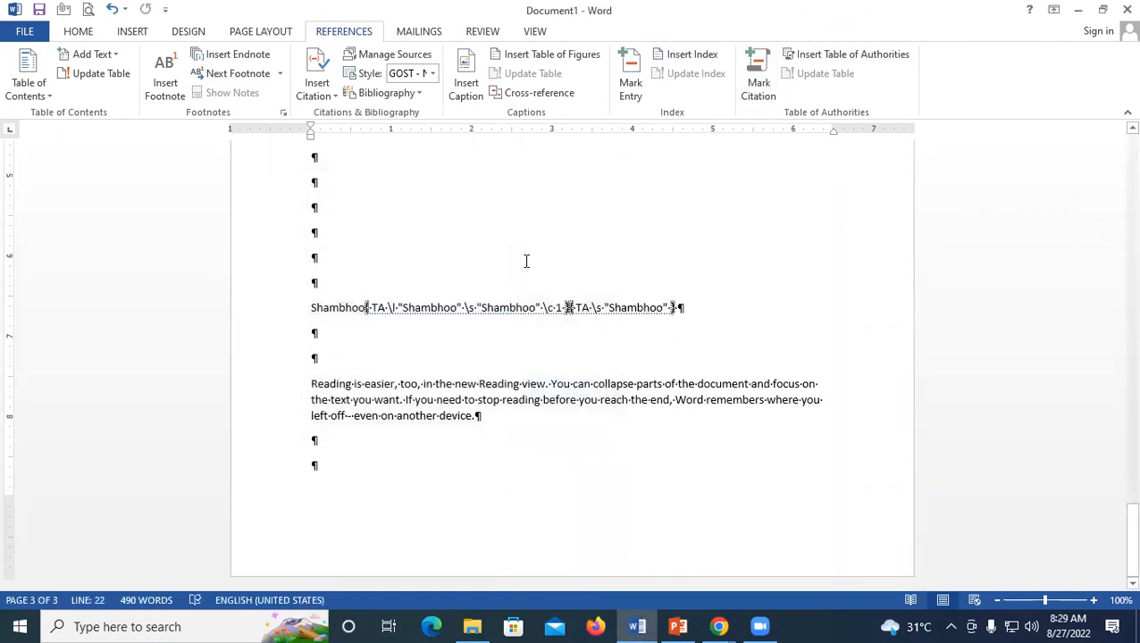
key("ctrl+shift+8")
Replace the existing table of authorities on the first page with a new one for the Cases category
scroll(526, 261, "up", 5)
scroll(526, 260, "up", 10)
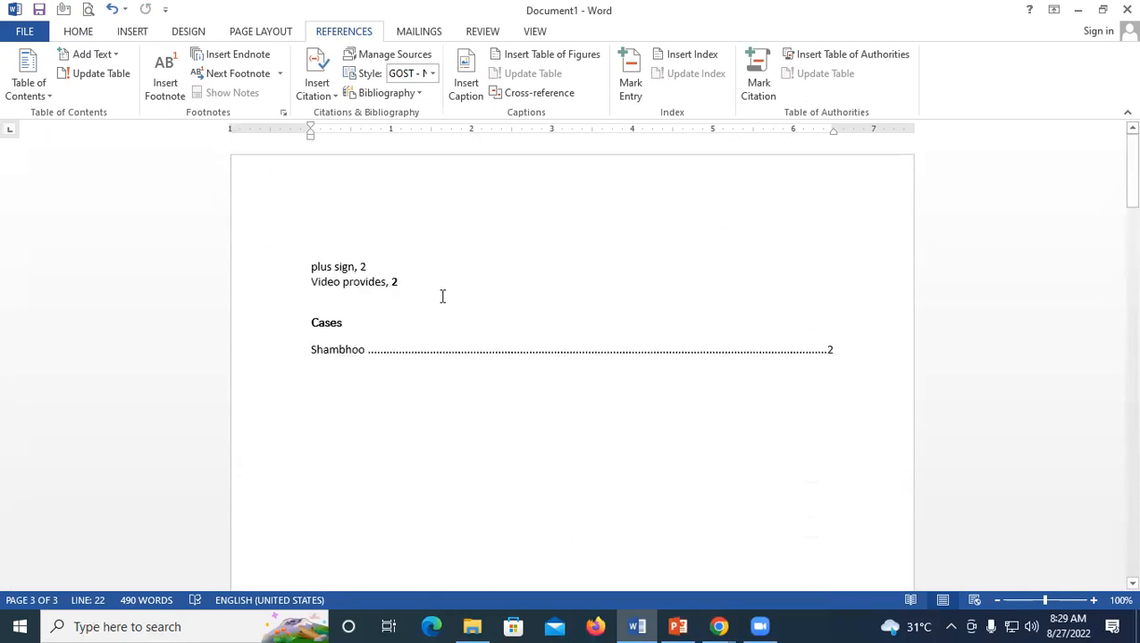
left_click(312, 368)
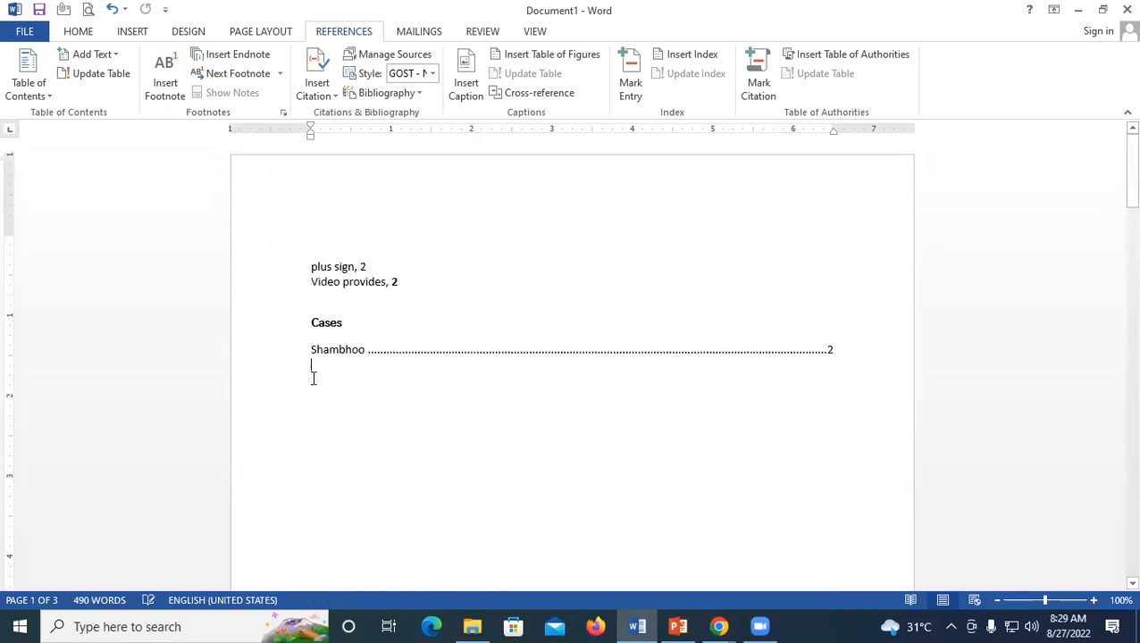
left_click(840, 54)
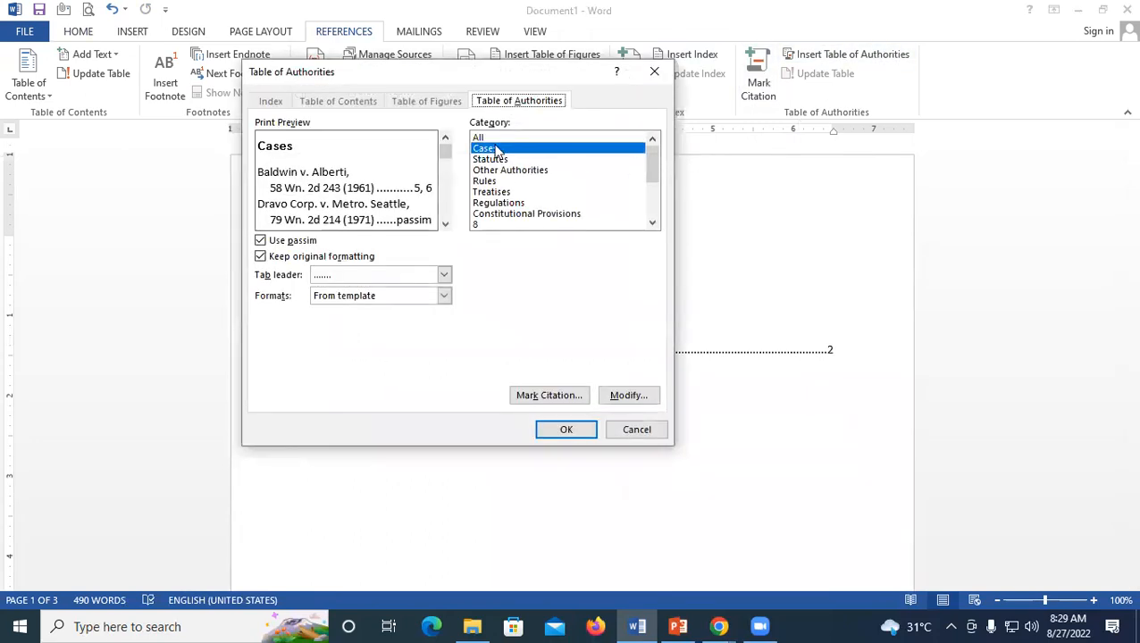
left_click(572, 431)
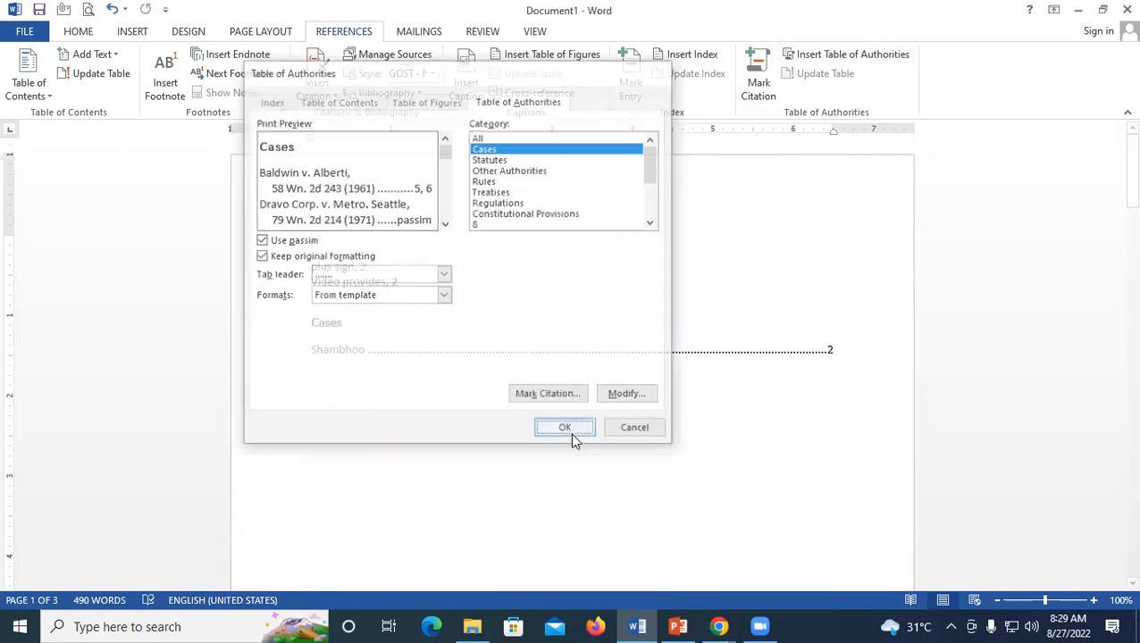
left_click(509, 359)
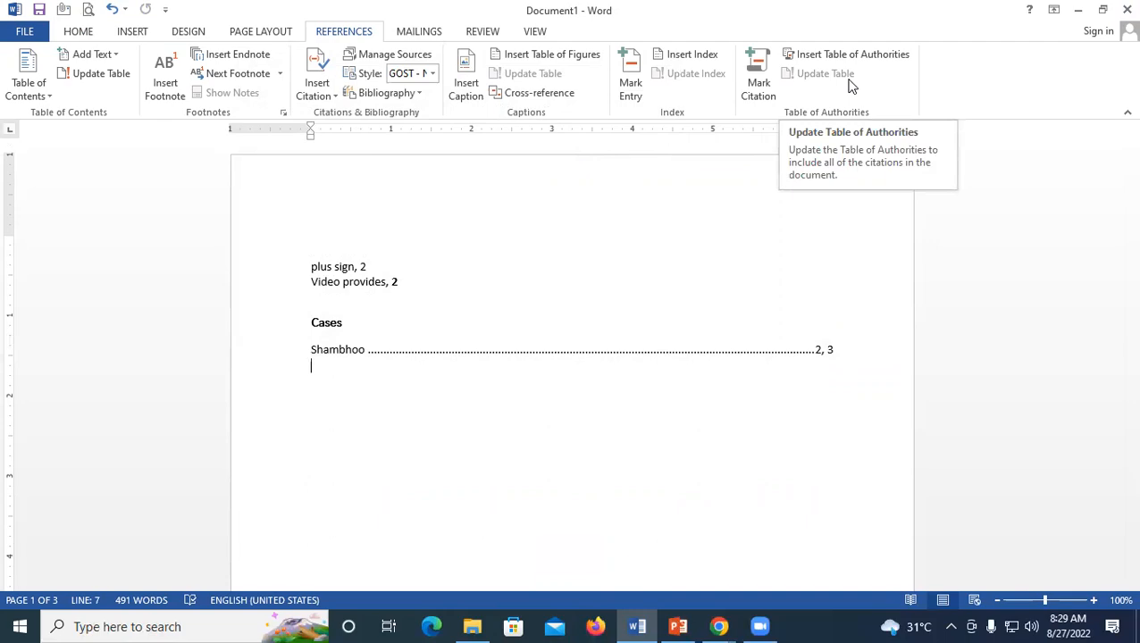
Put the word "Video" on its own line at the start of the second page's "Video provides" paragraph
scroll(410, 326, "down", 20)
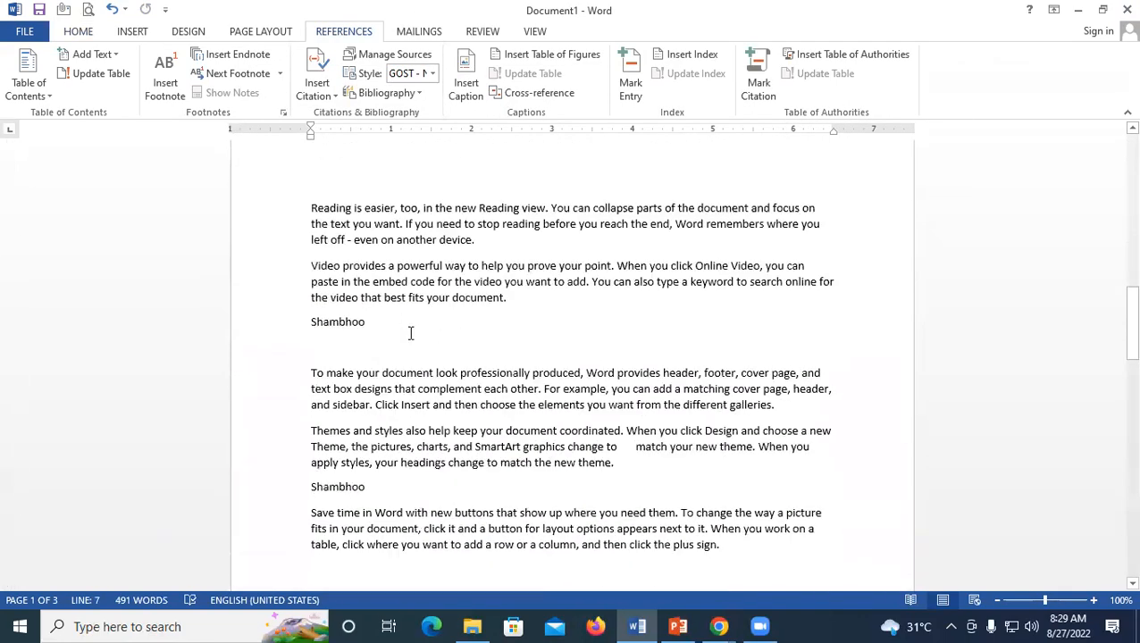
left_click(341, 230)
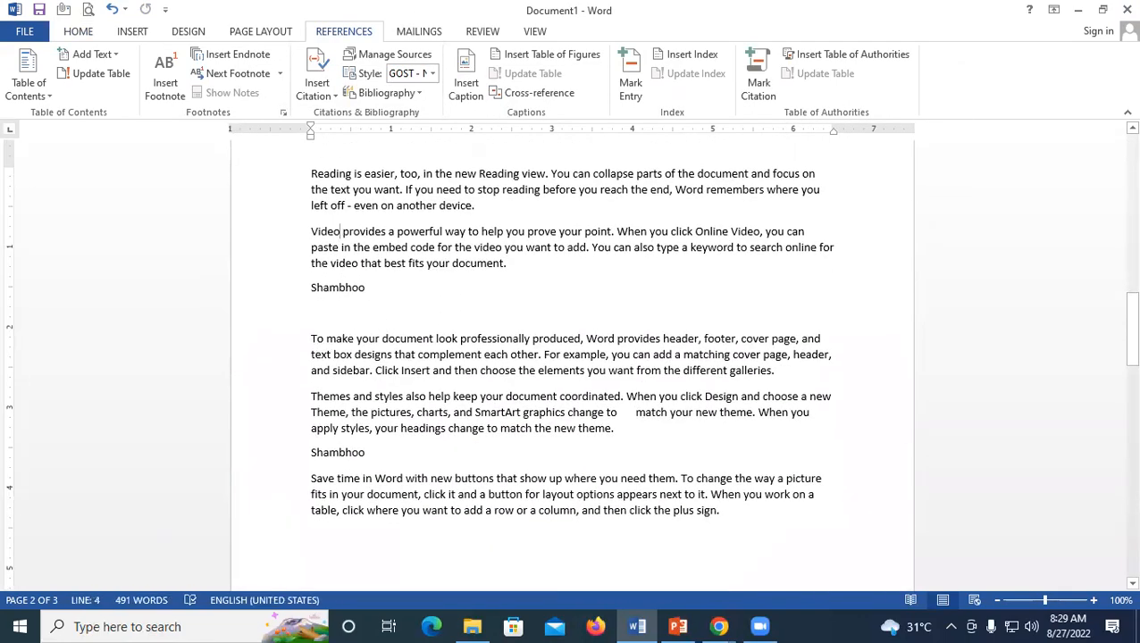
key("Return")
Mark the separated word "Video" as a citation in the Cases category and hide the formatting symbols
left_click_drag(343, 231, 295, 234)
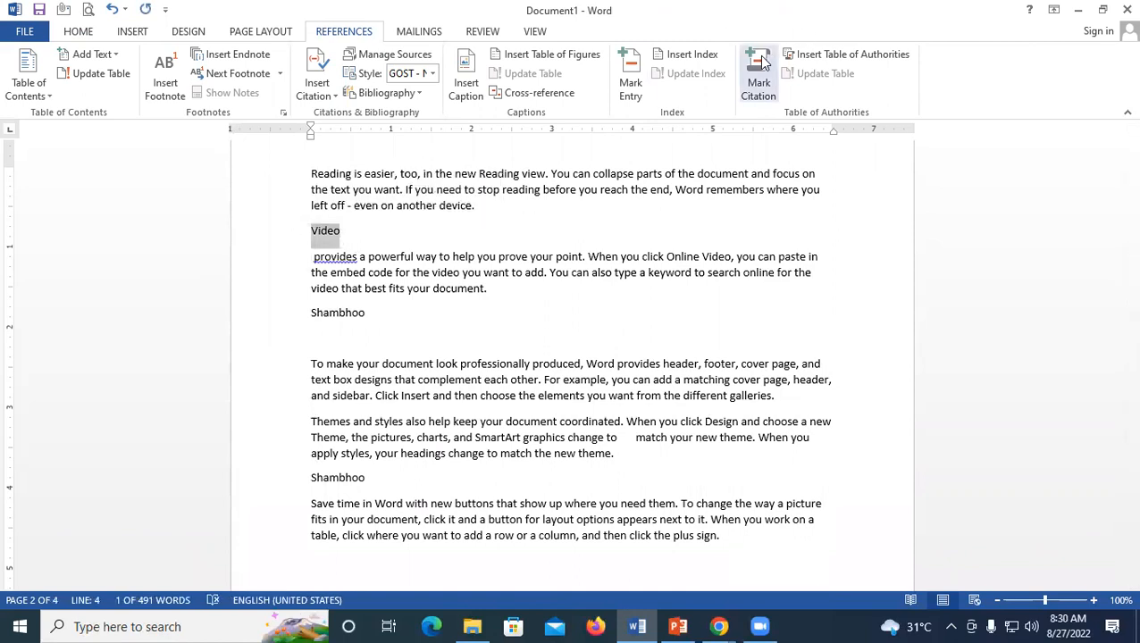
left_click(761, 61)
left_click(566, 252)
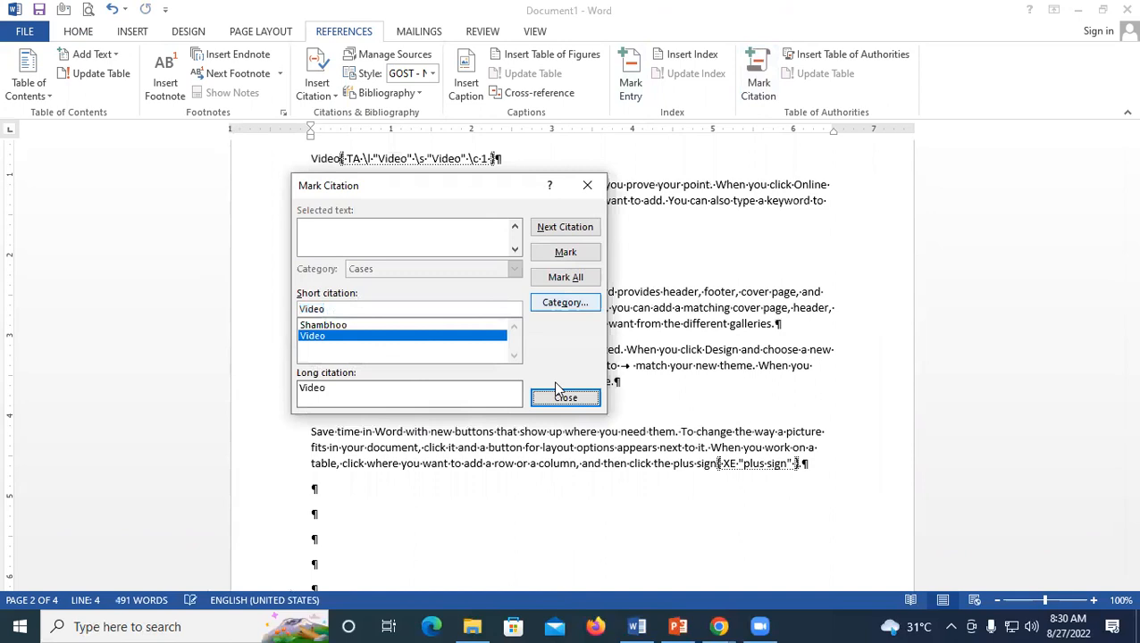
left_click(565, 398)
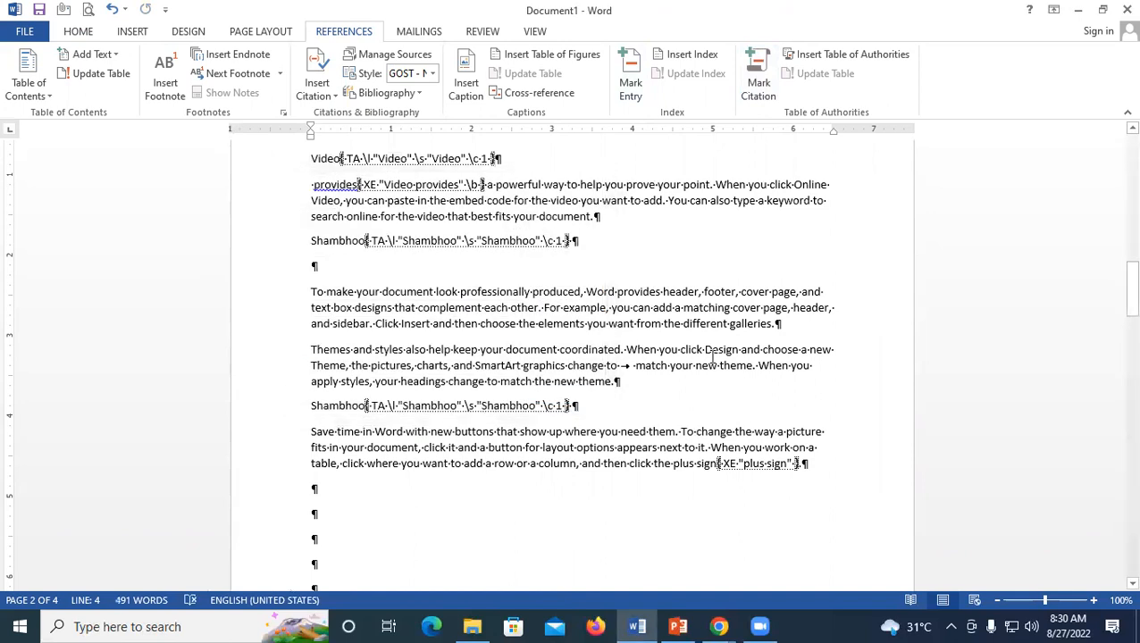
key("ctrl+shift+8")
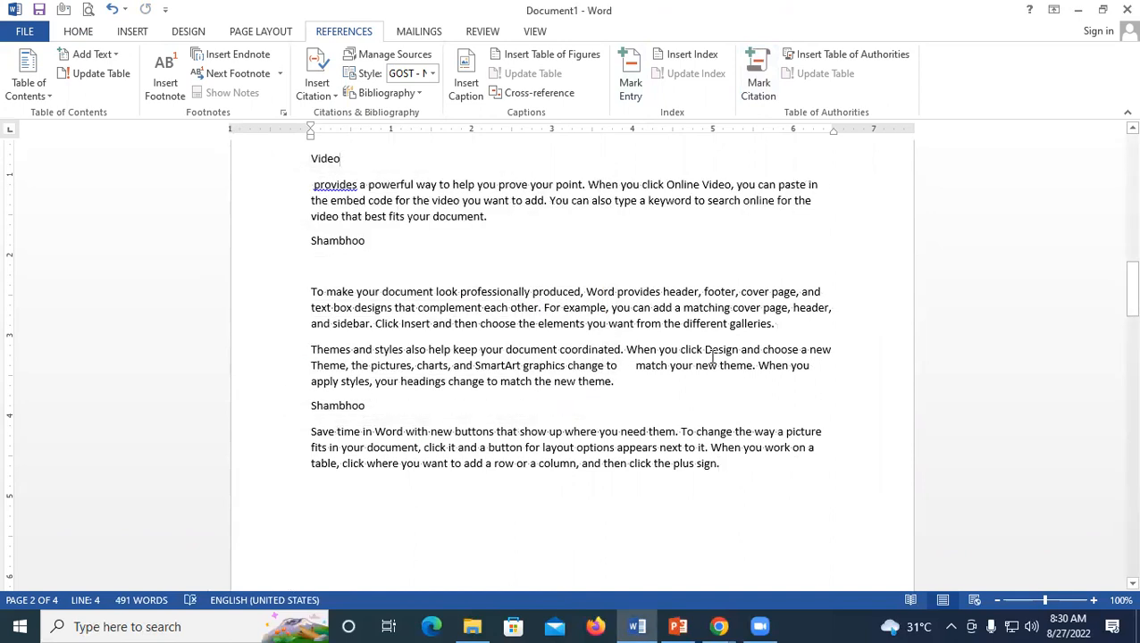
Update the table of authorities on the first page to include the newly marked "Video" citation
scroll(712, 359, "up", 20)
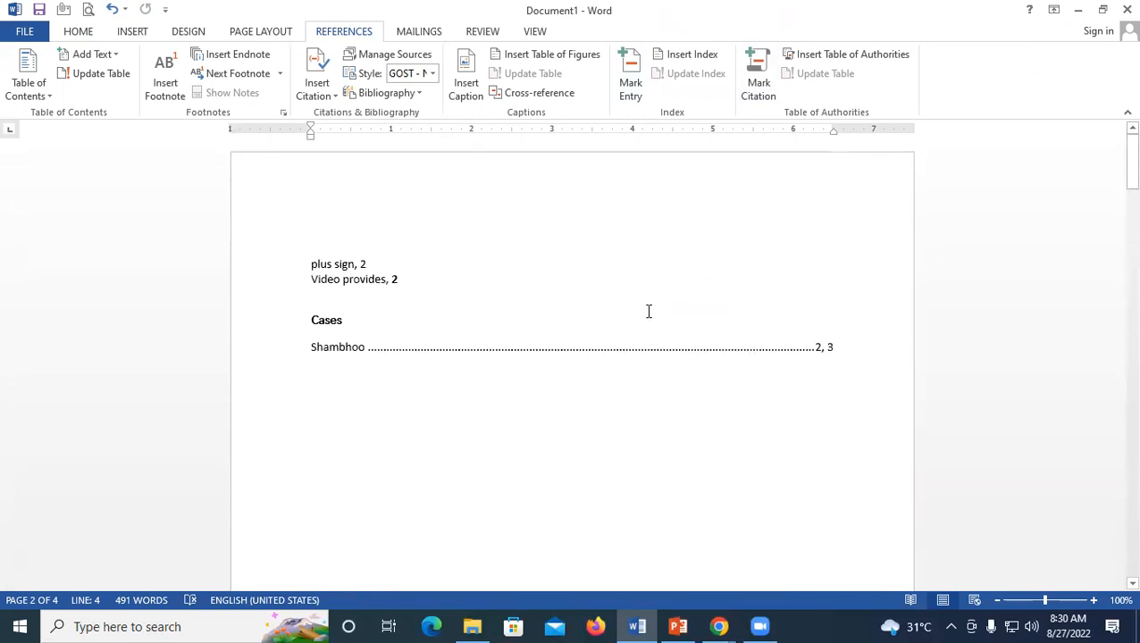
left_click(372, 363)
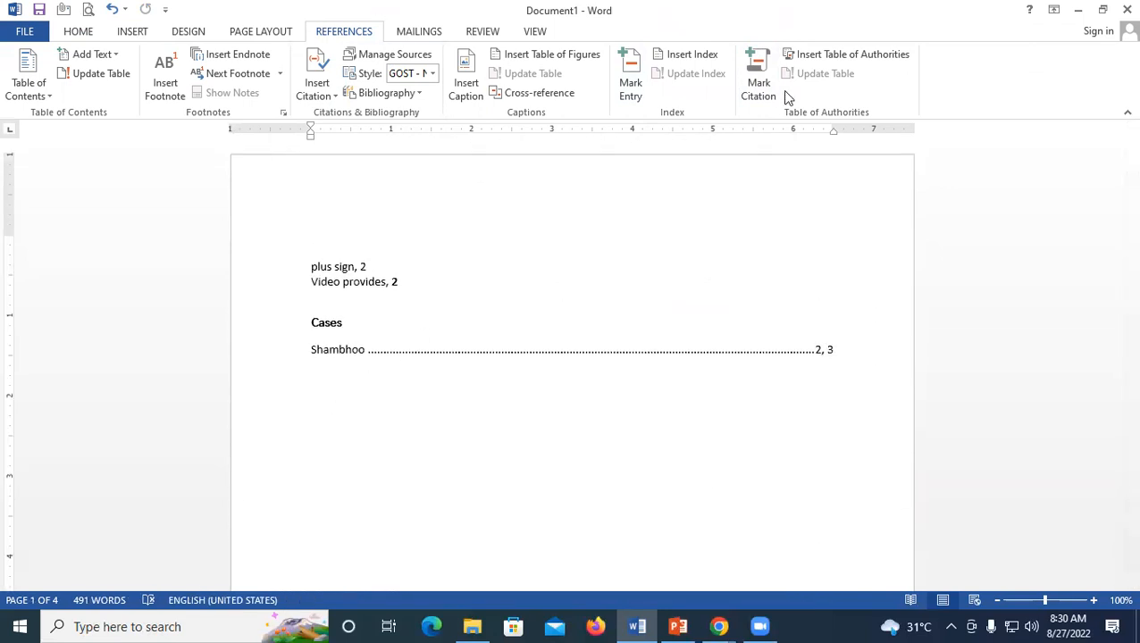
left_click(505, 354)
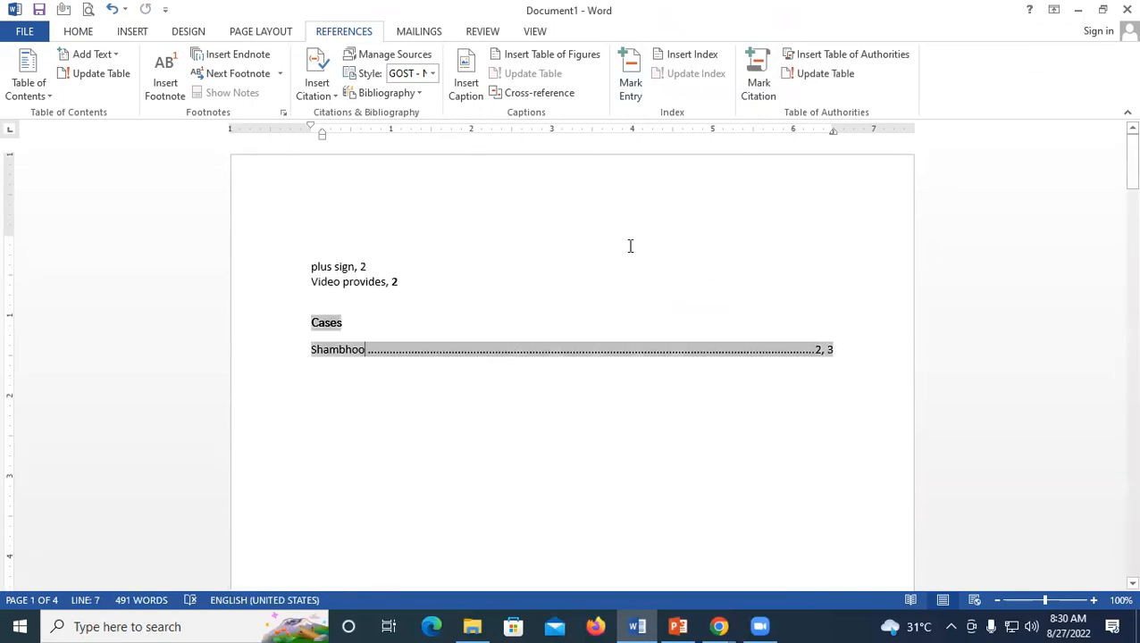
left_click(818, 75)
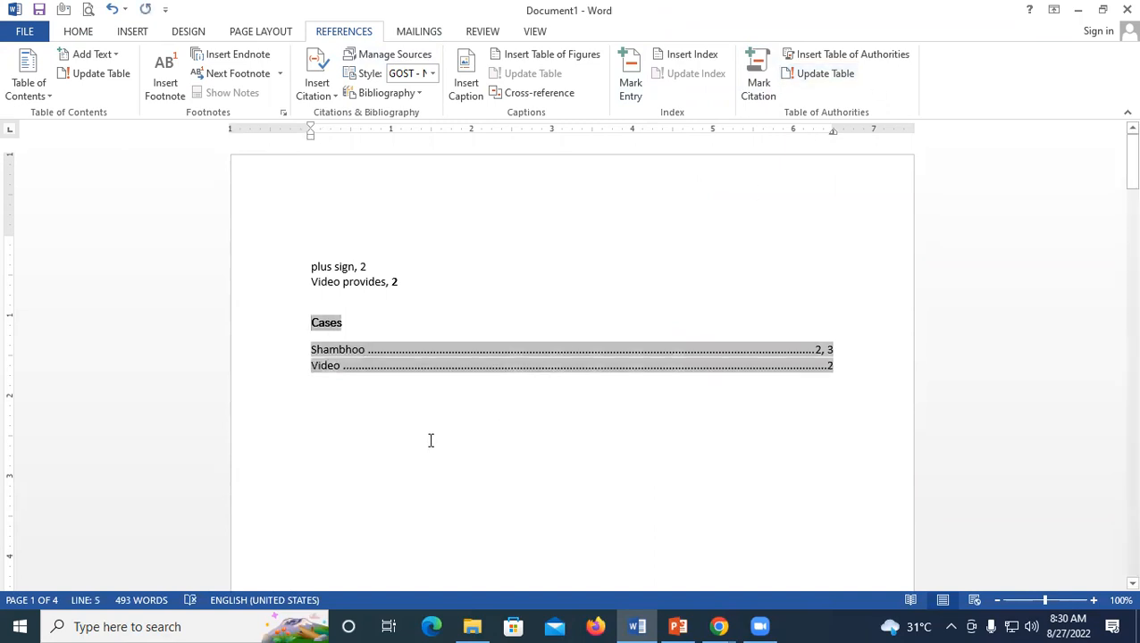
left_click(824, 409)
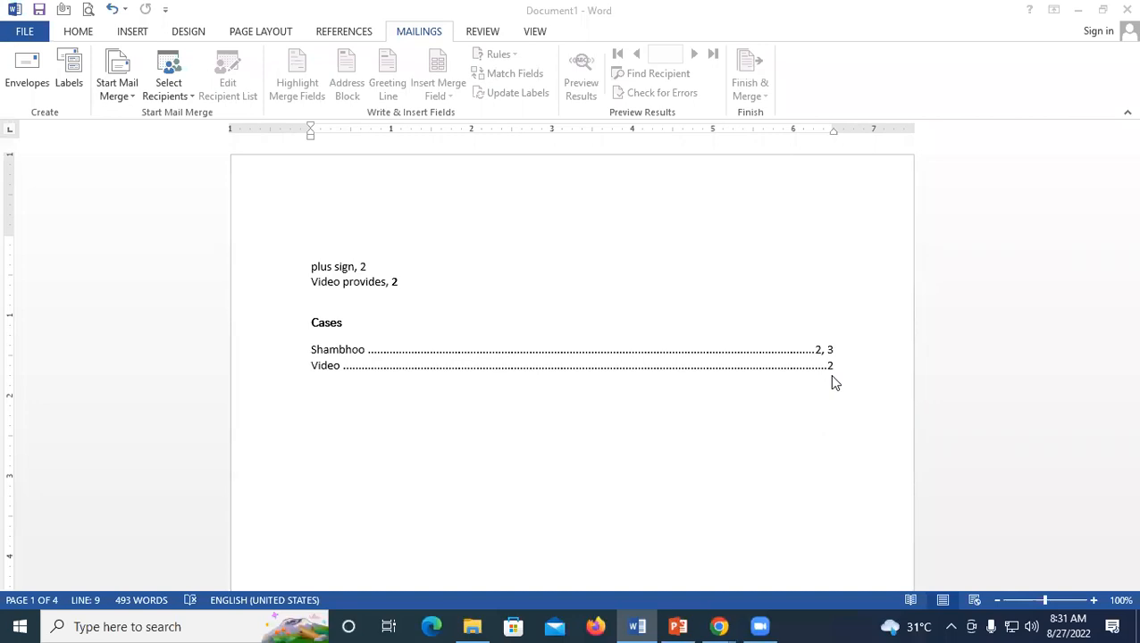
Create a blank document and enter three sample first names, each on its own line
key("ctrl+n")
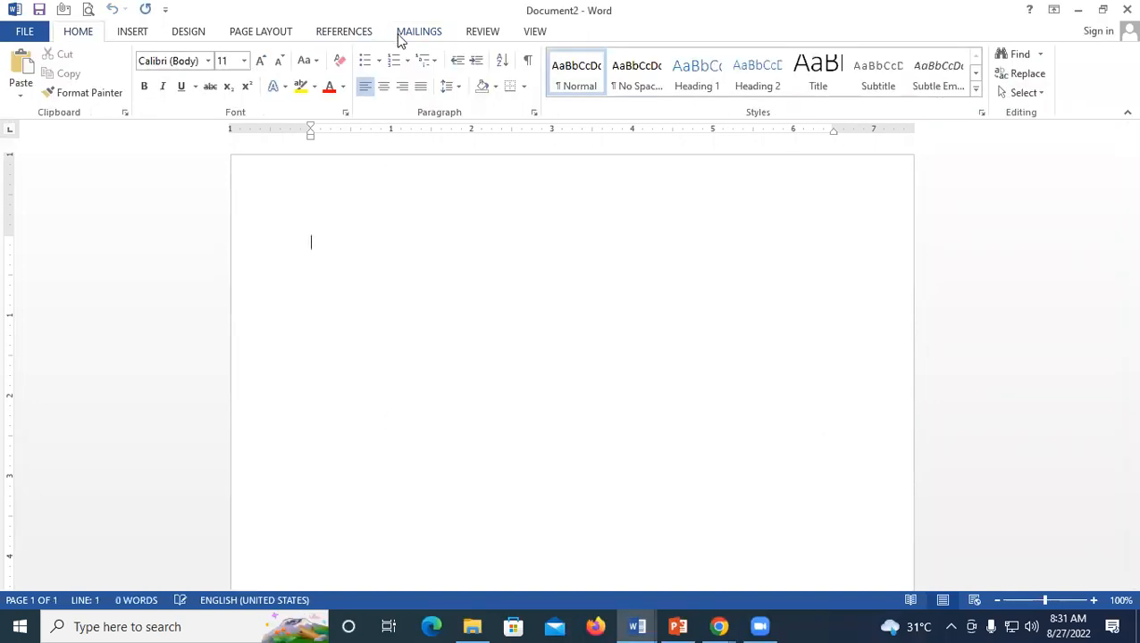
left_click(488, 35)
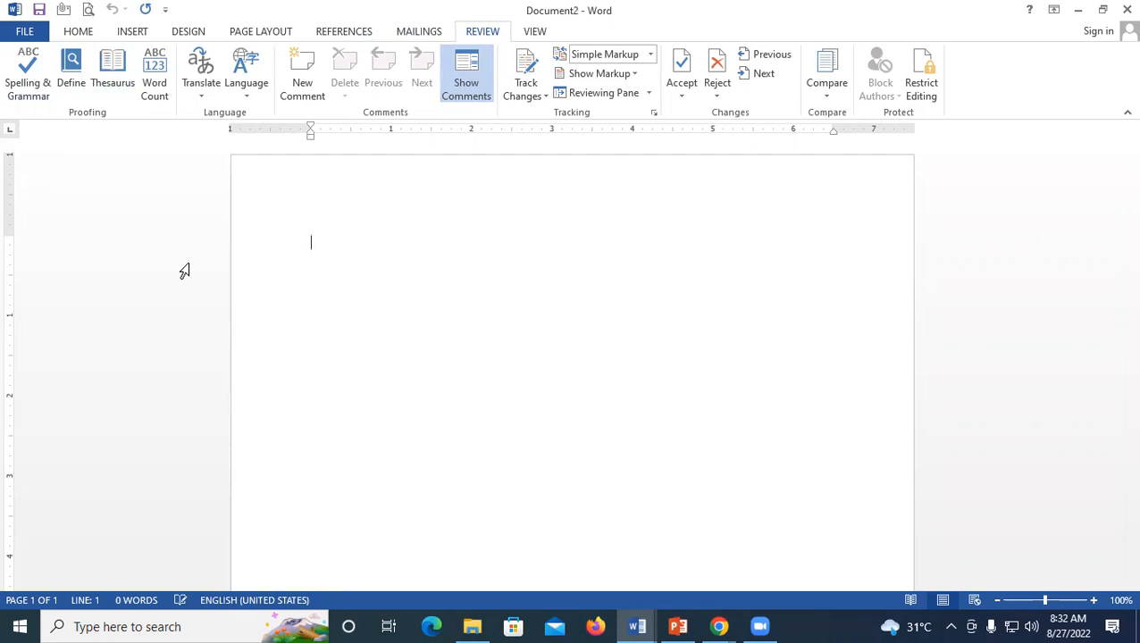
type("rahul")
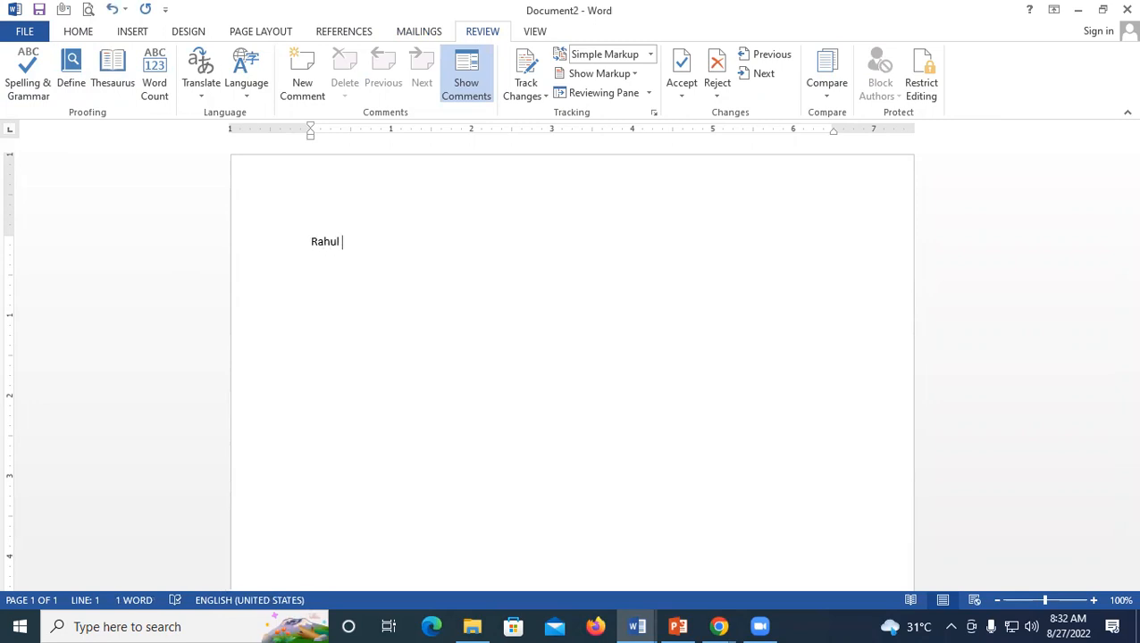
key("Return")
type("ramesh")
key("Return")
type("suresh")
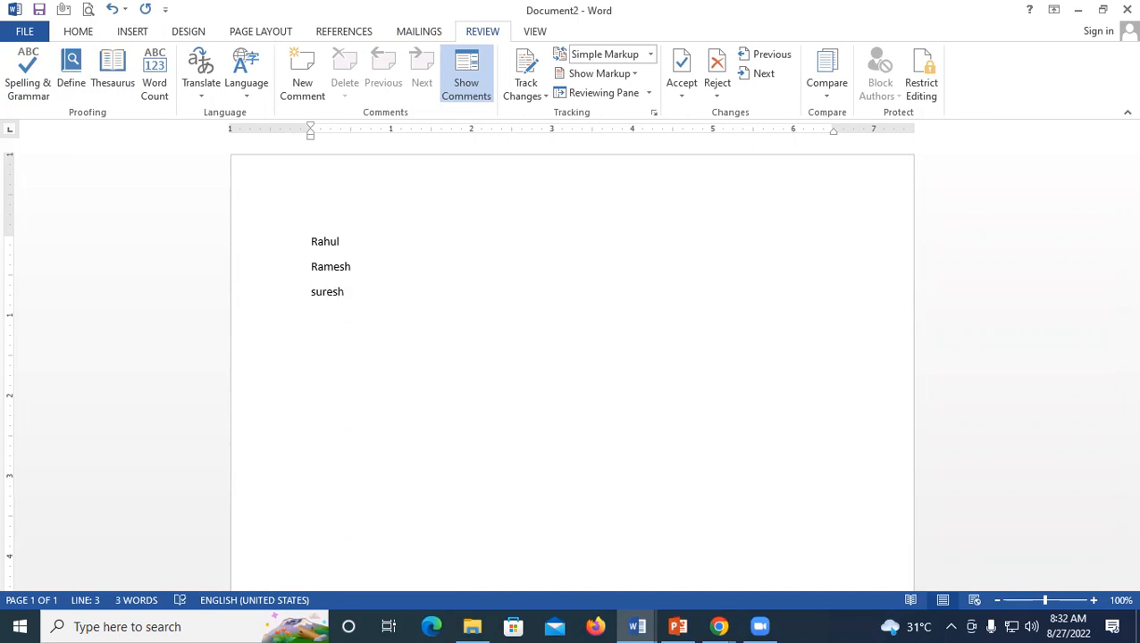
Add the words "Colour" and "Color" on separate lines below the names, ending with an empty line
key("Return")
type("colour")
key("Return")
type("color")
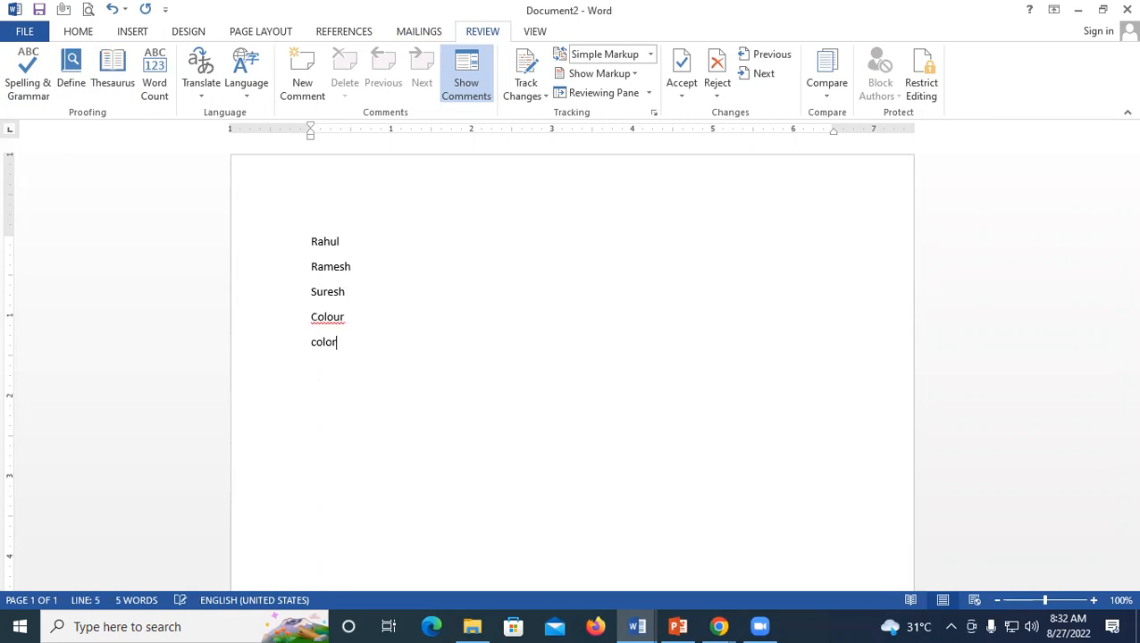
key("Return")
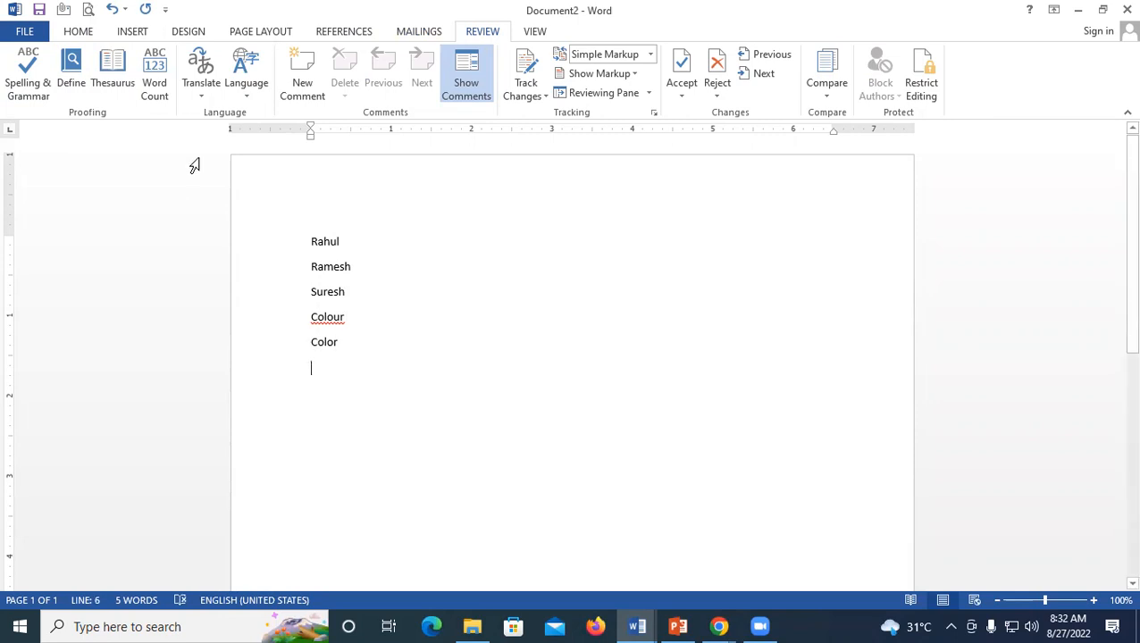
Spell-check the word "Colour", add it to the dictionary, and check the rest of the document
left_click(345, 225)
left_click(362, 267)
left_click(357, 293)
left_click(344, 317)
left_click_drag(345, 317, 308, 315)
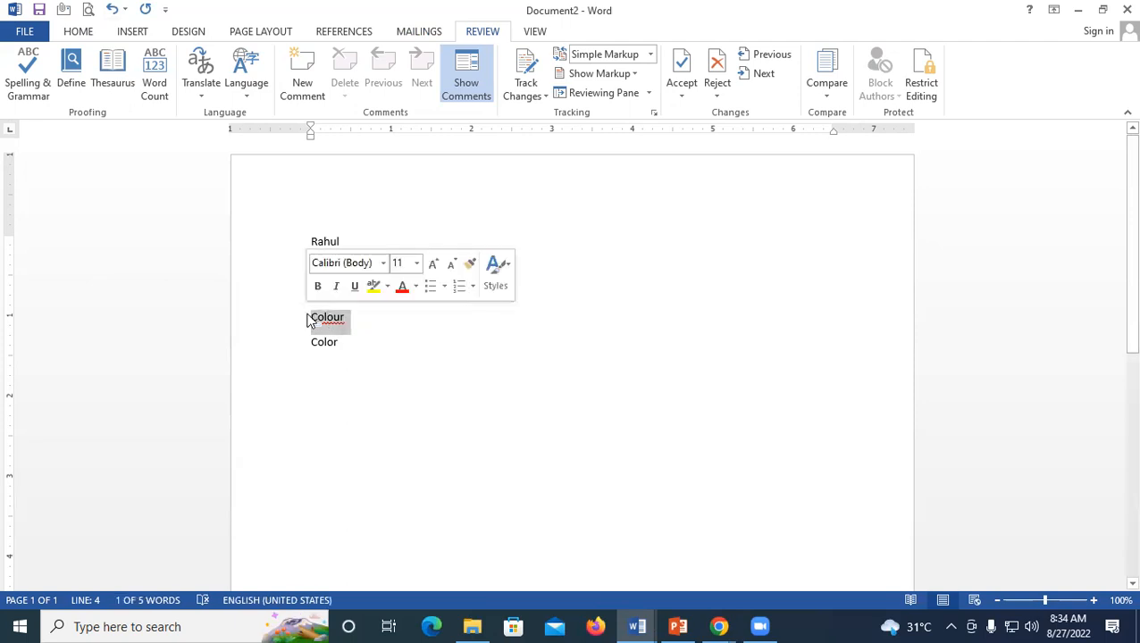
key("F7")
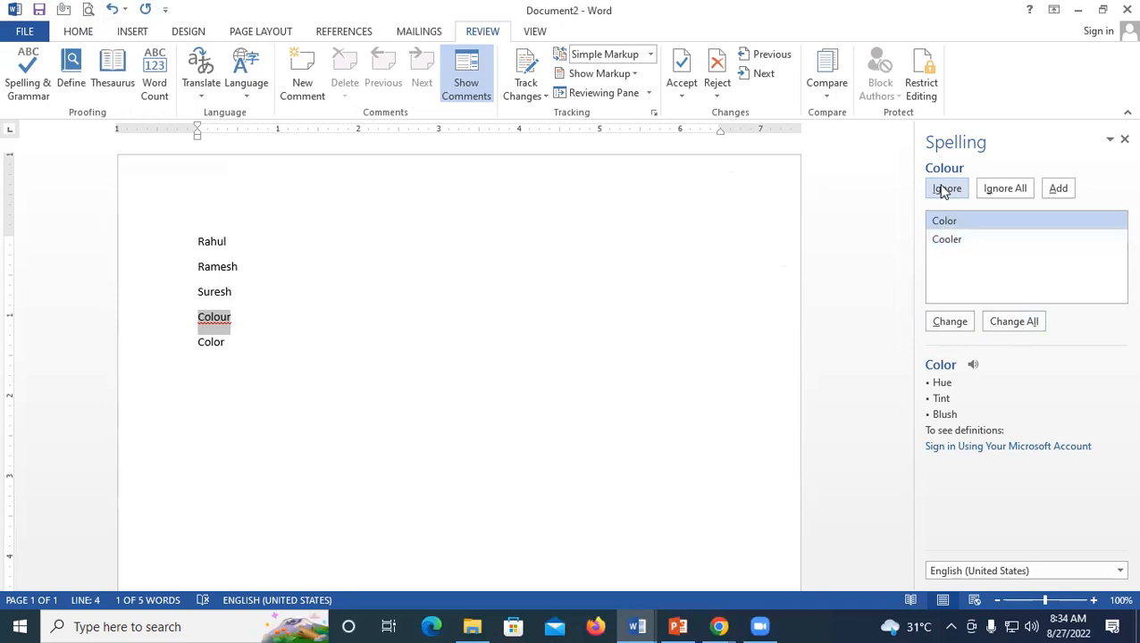
left_click(1058, 188)
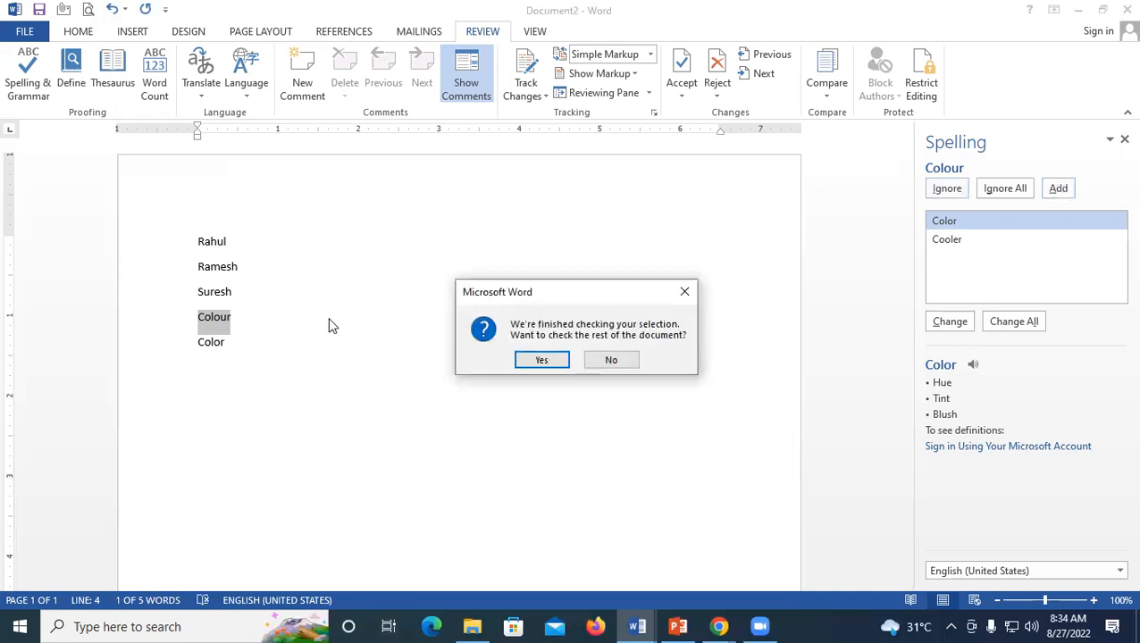
left_click(541, 361)
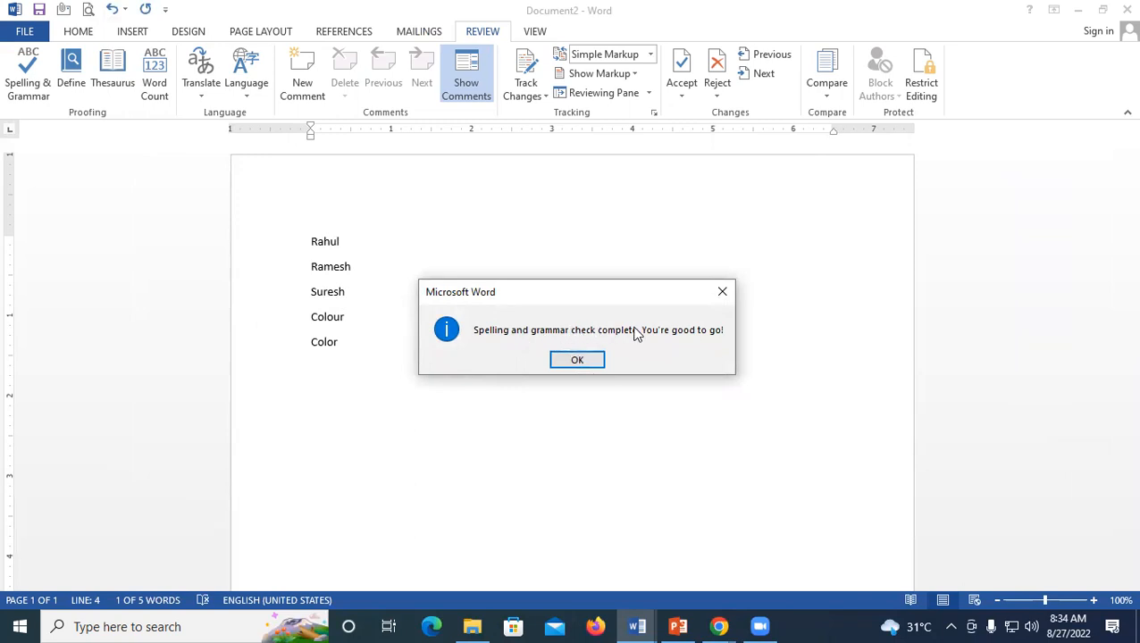
left_click(576, 360)
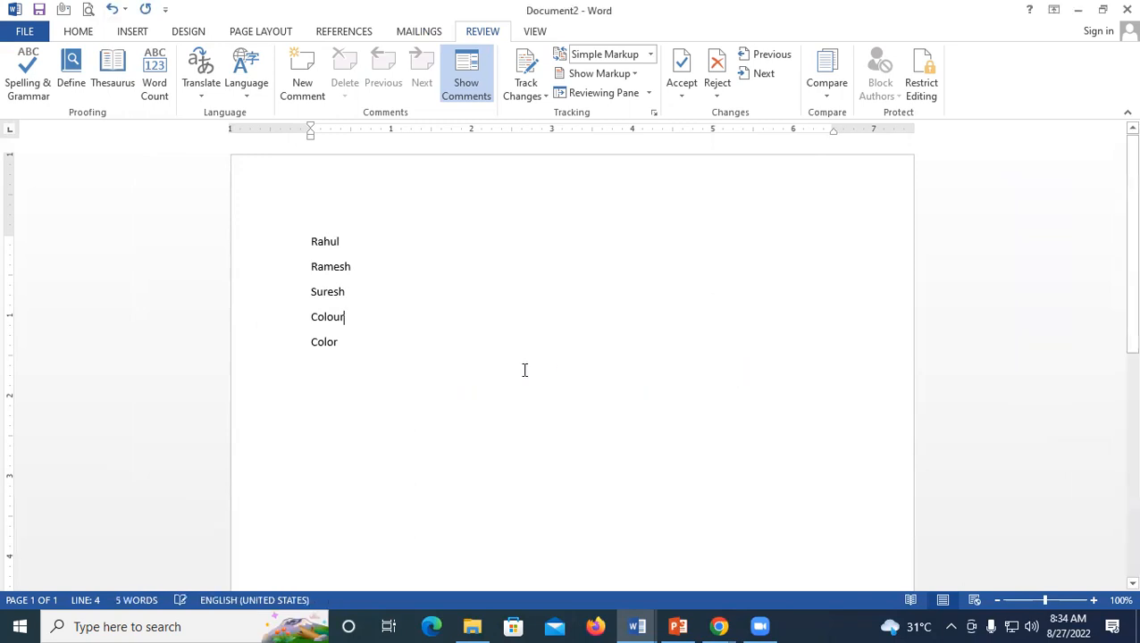
Add the words "colour" and "appl" on separate lines at the end of the list
left_click(410, 363)
type("colour")
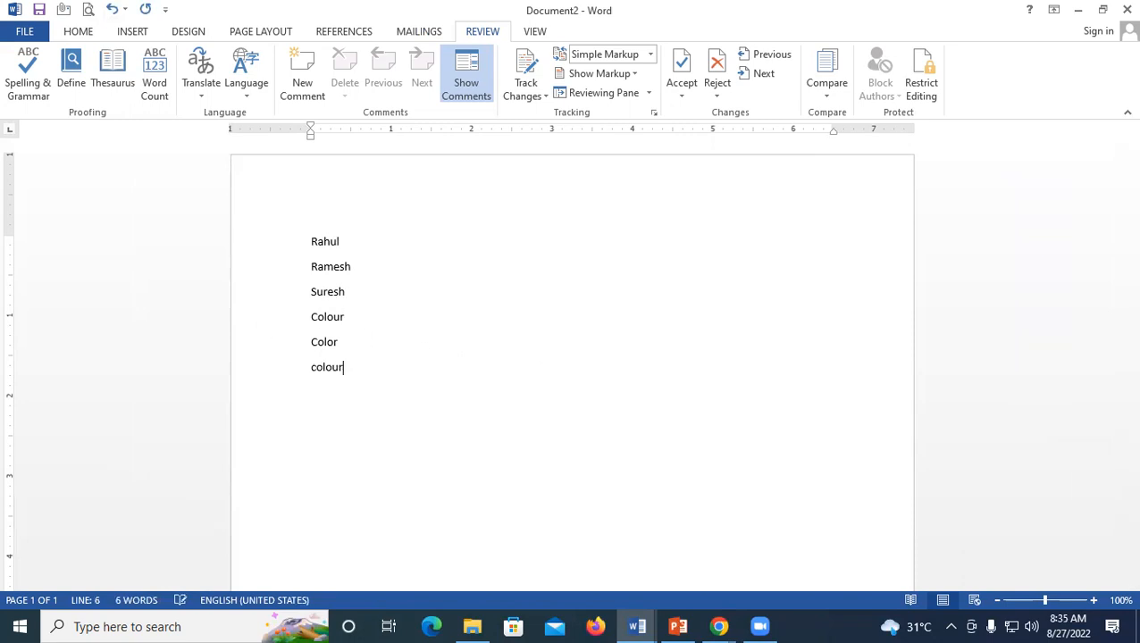
key("Return")
type("appl")
Spell-check the word "Appl", change it to the suggestion "Apple", and check the rest of the document
left_click_drag(359, 396, 308, 396)
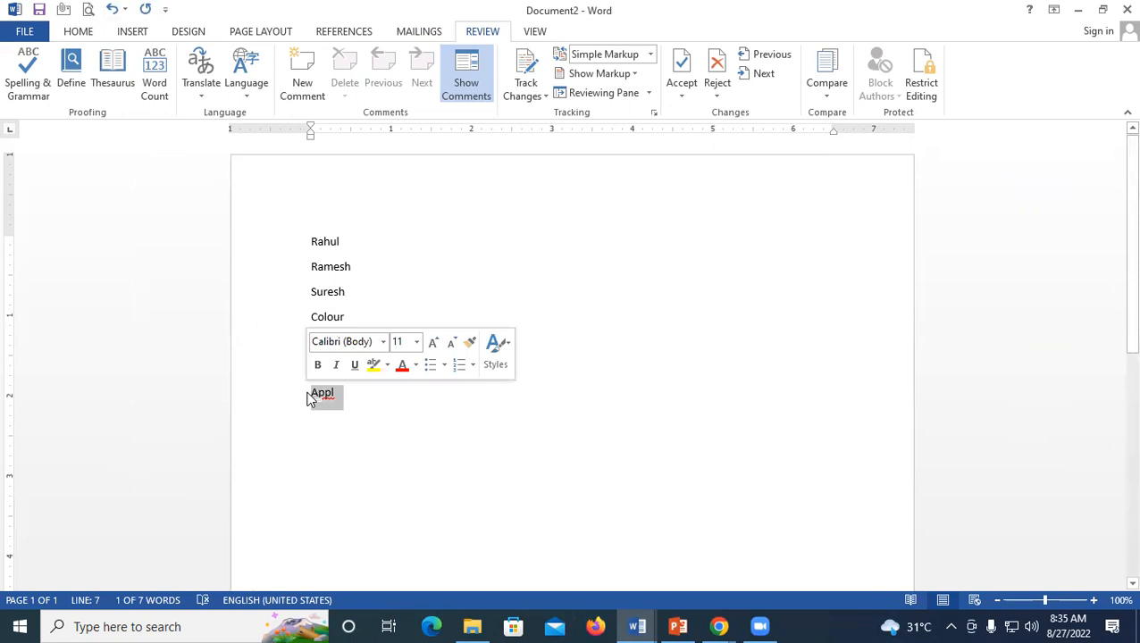
key("F7")
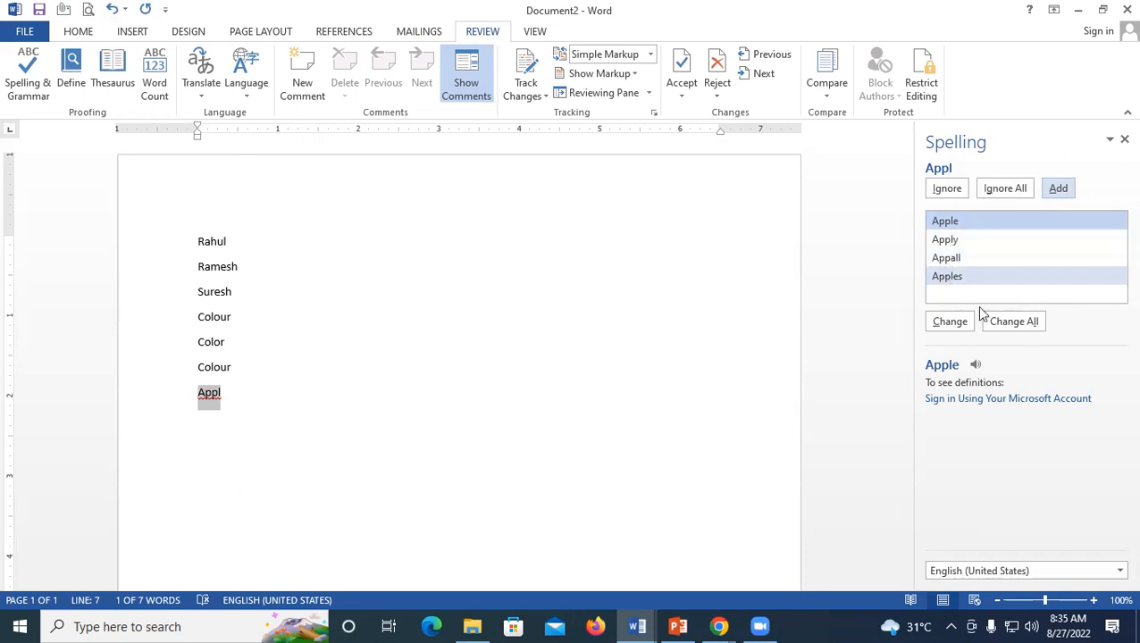
left_click(981, 222)
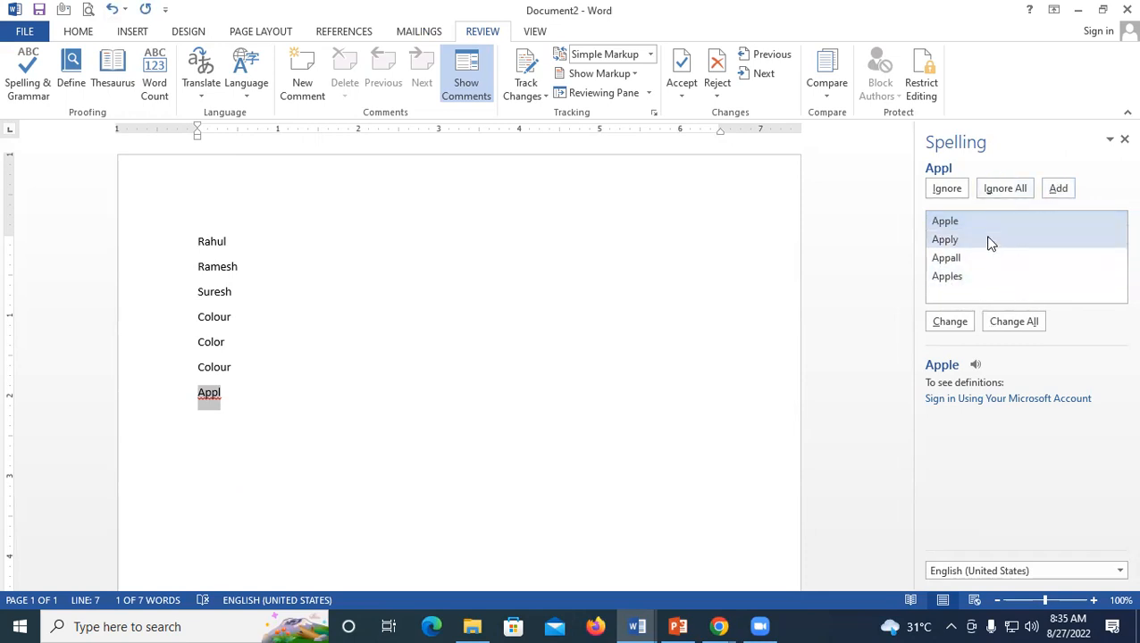
left_click(944, 323)
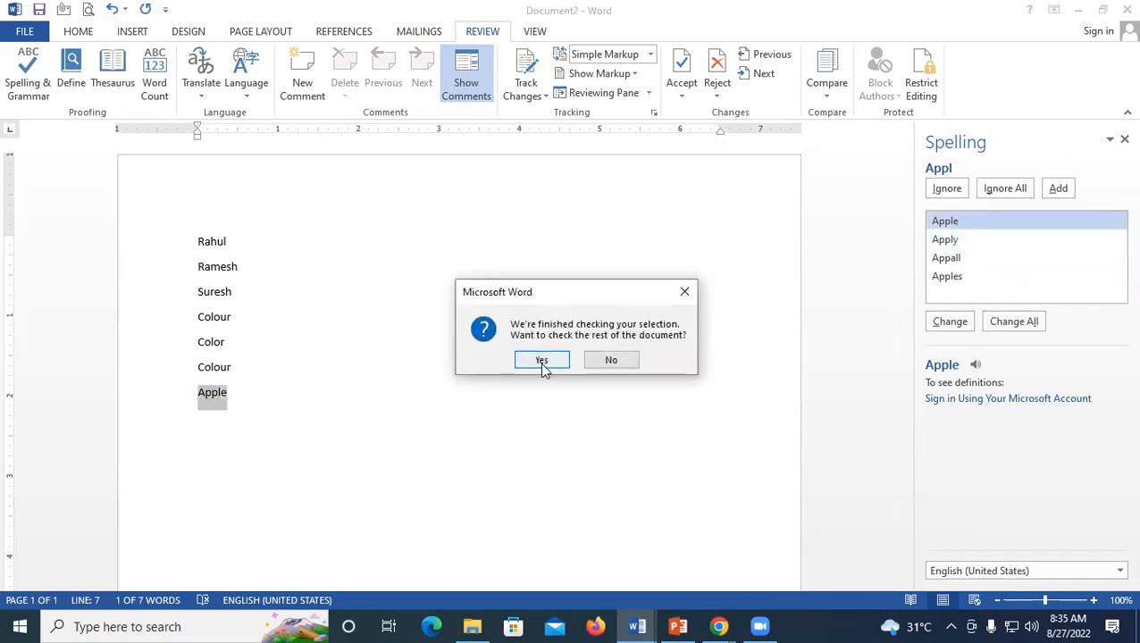
left_click(543, 361)
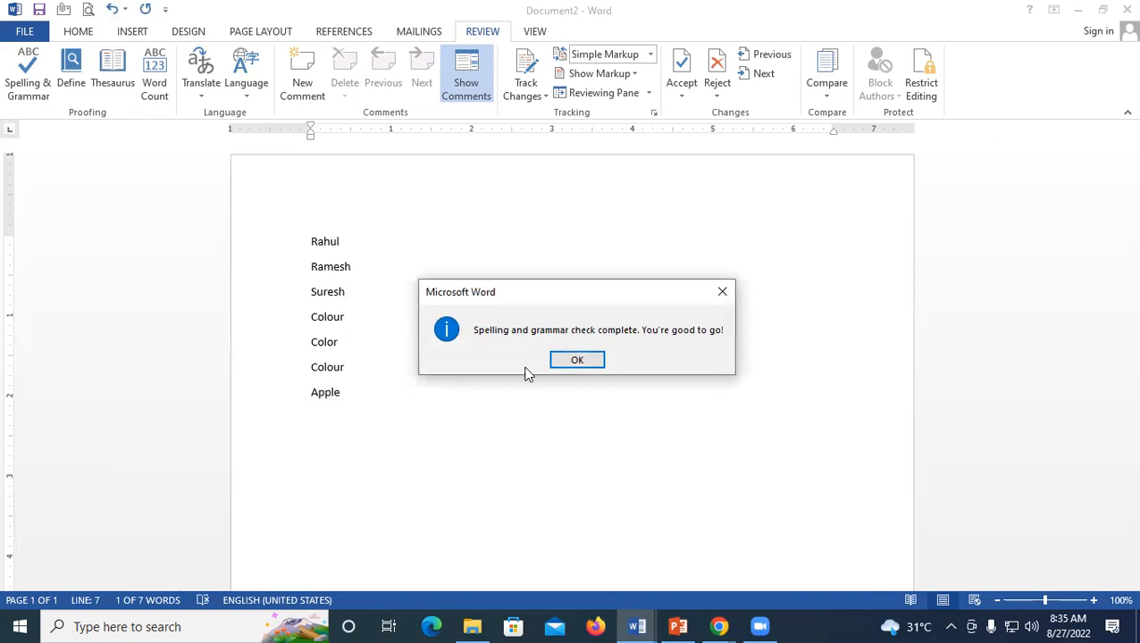
left_click(576, 359)
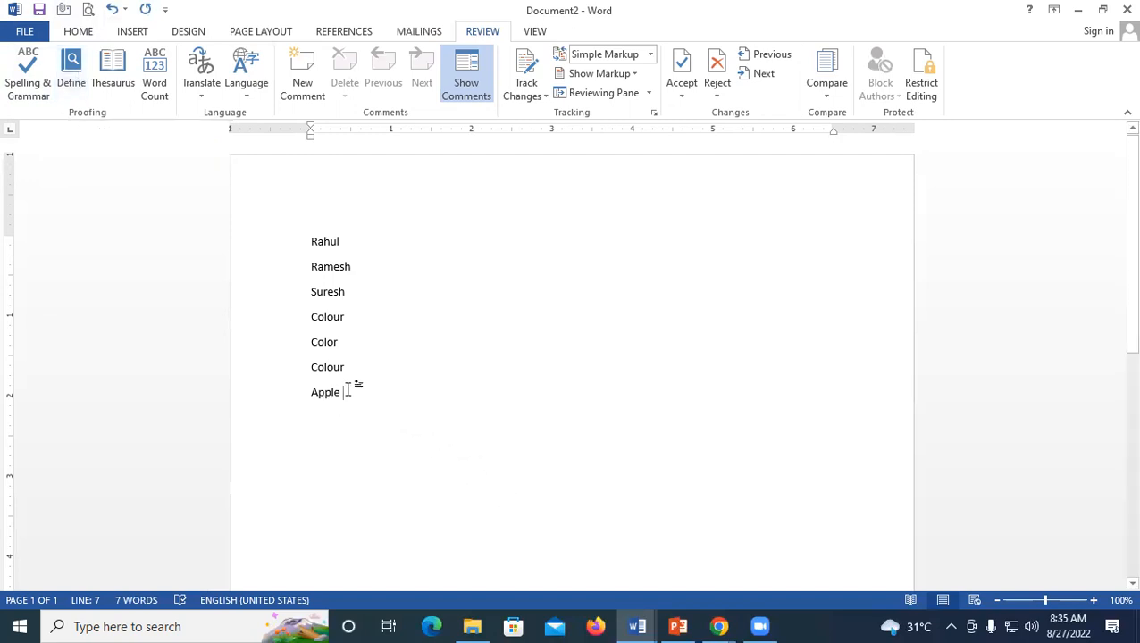
Add the word "cpu" on a new line below "Apple"
scroll(348, 387, "down", 1)
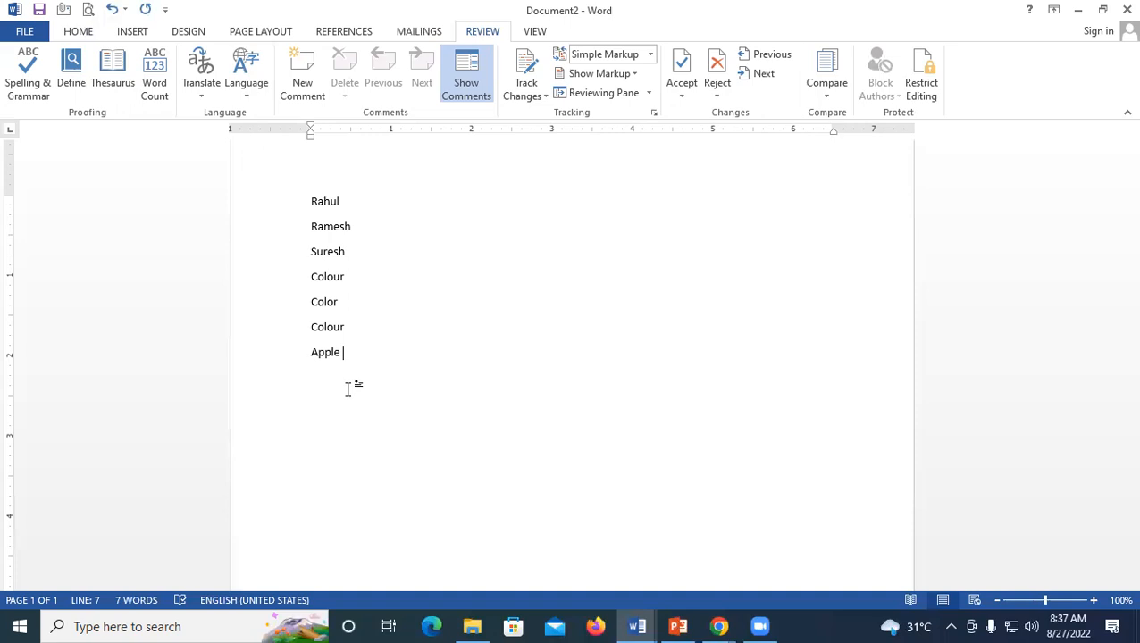
key("Return")
type("cpu")
Try to look up the dictionary definition of "cpu", then dismiss the sign-in request and the dictionary
left_click_drag(298, 376, 387, 379)
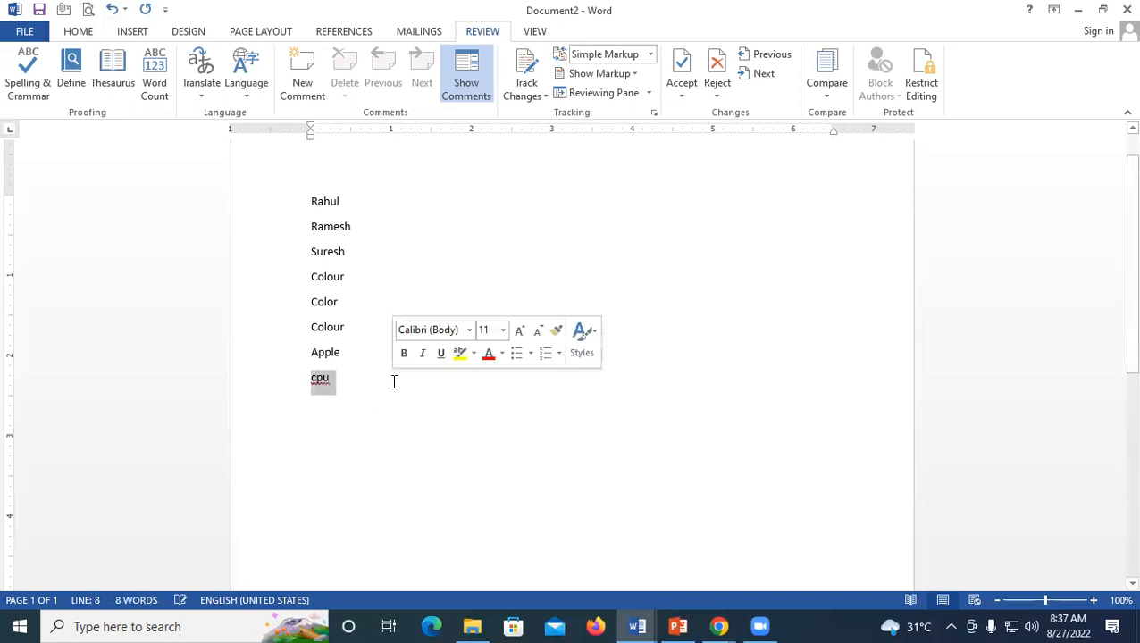
left_click(77, 65)
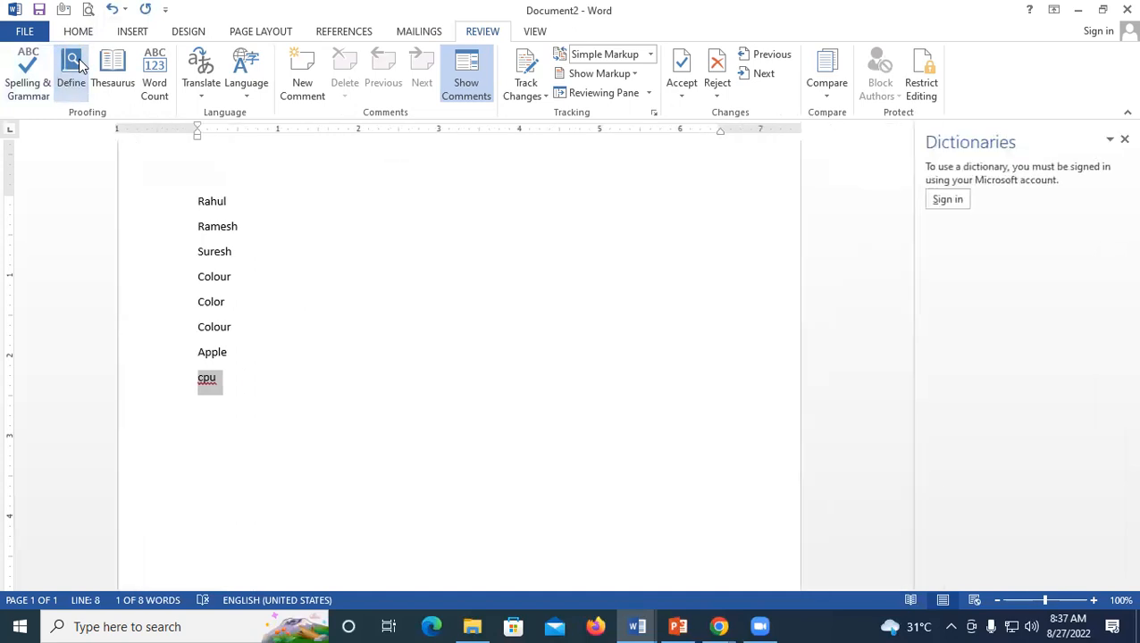
left_click(953, 202)
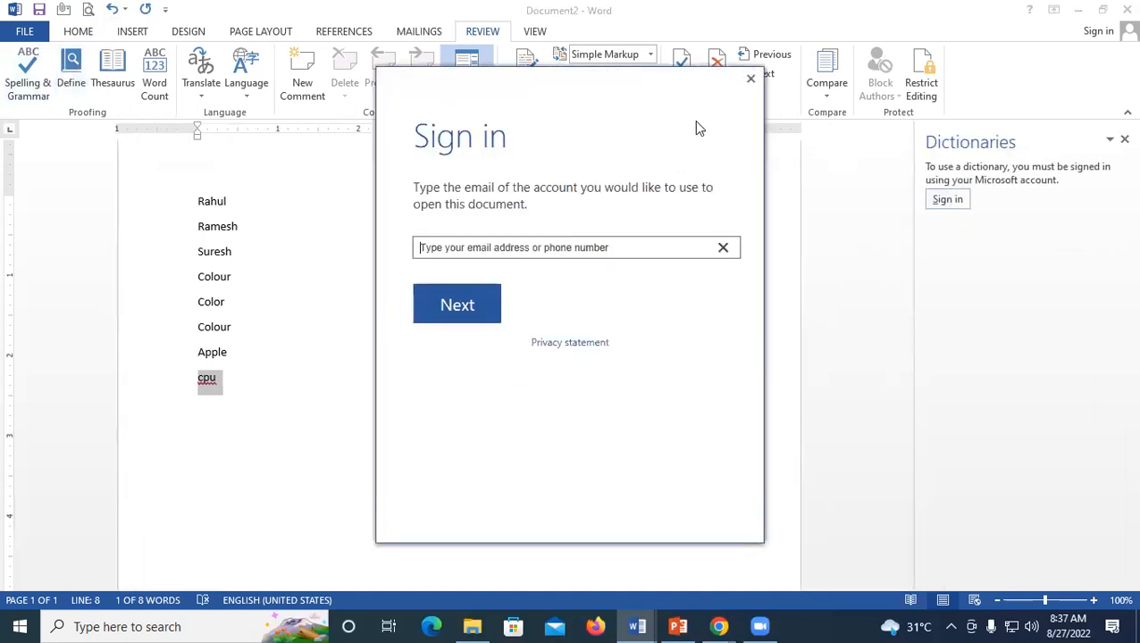
left_click(750, 79)
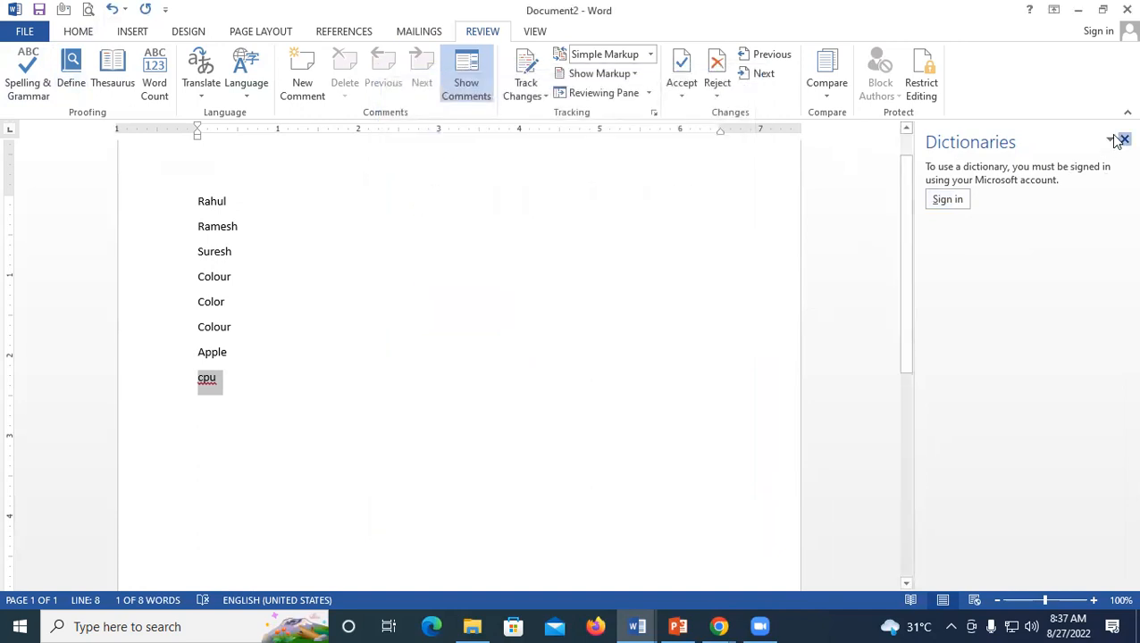
left_click(1123, 140)
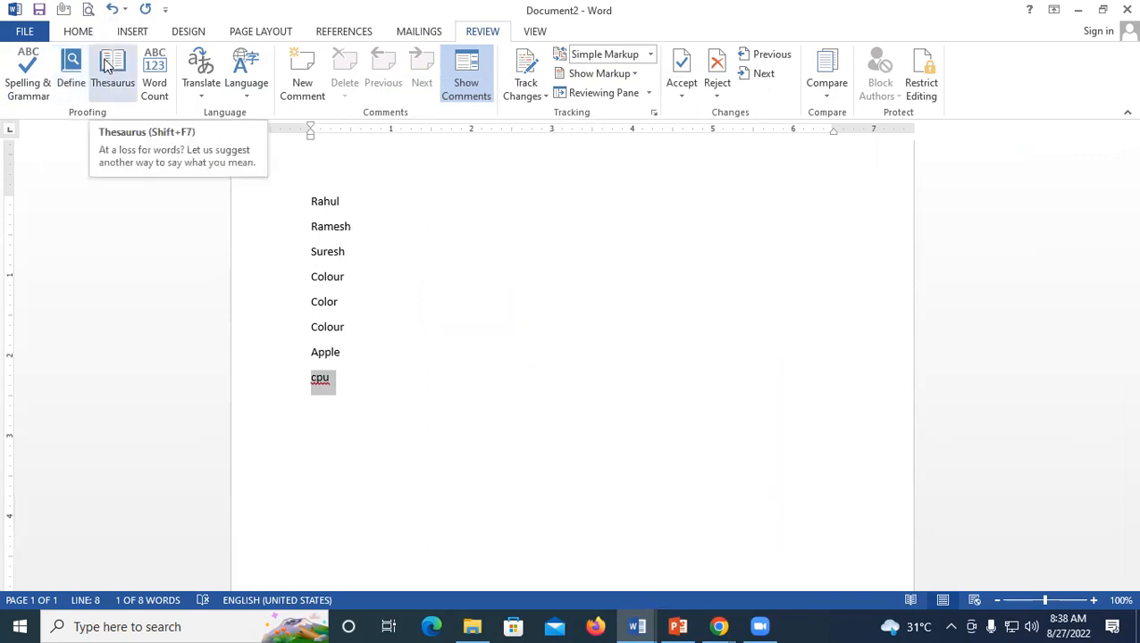
Look up synonyms for "cpu" in the thesaurus and close it
left_click(105, 67)
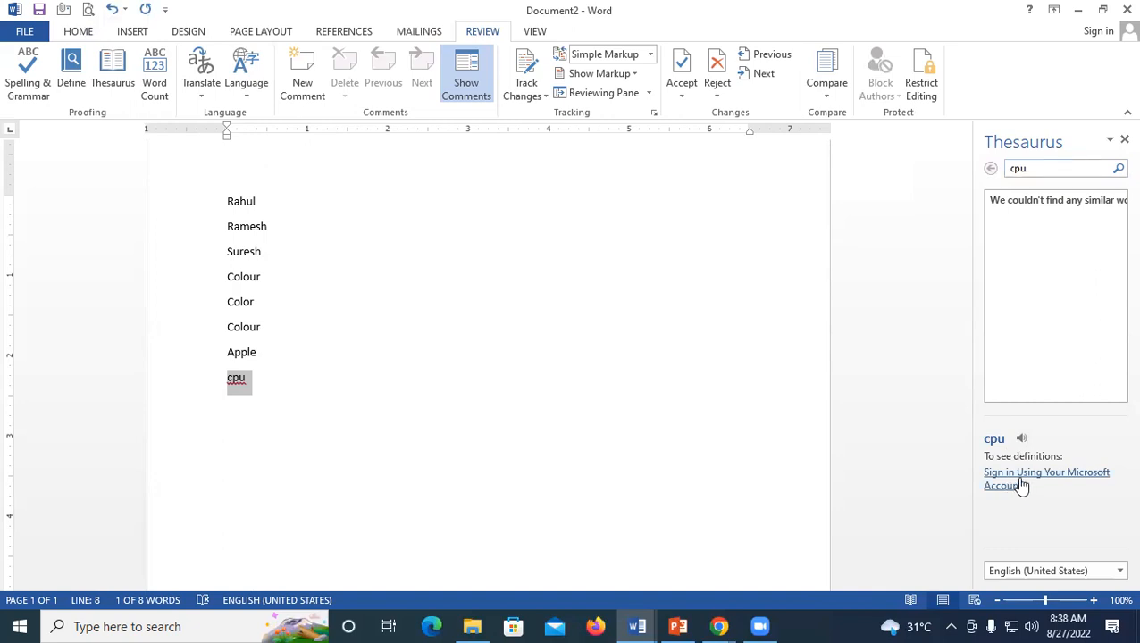
left_click(1124, 140)
left_click(115, 73)
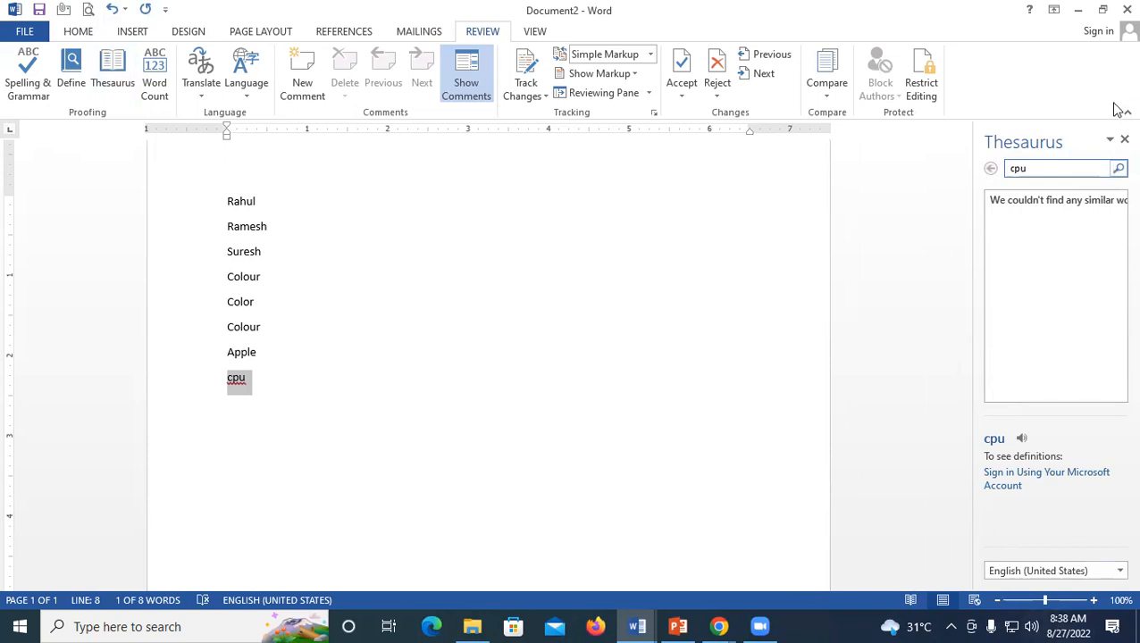
left_click(1118, 142)
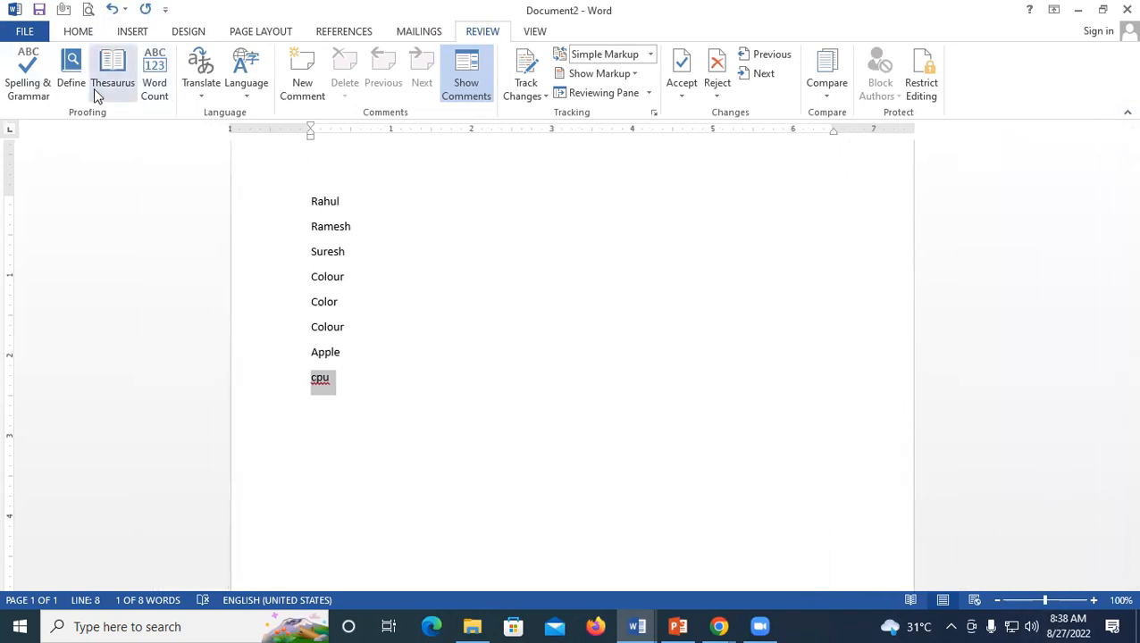
left_click(118, 67)
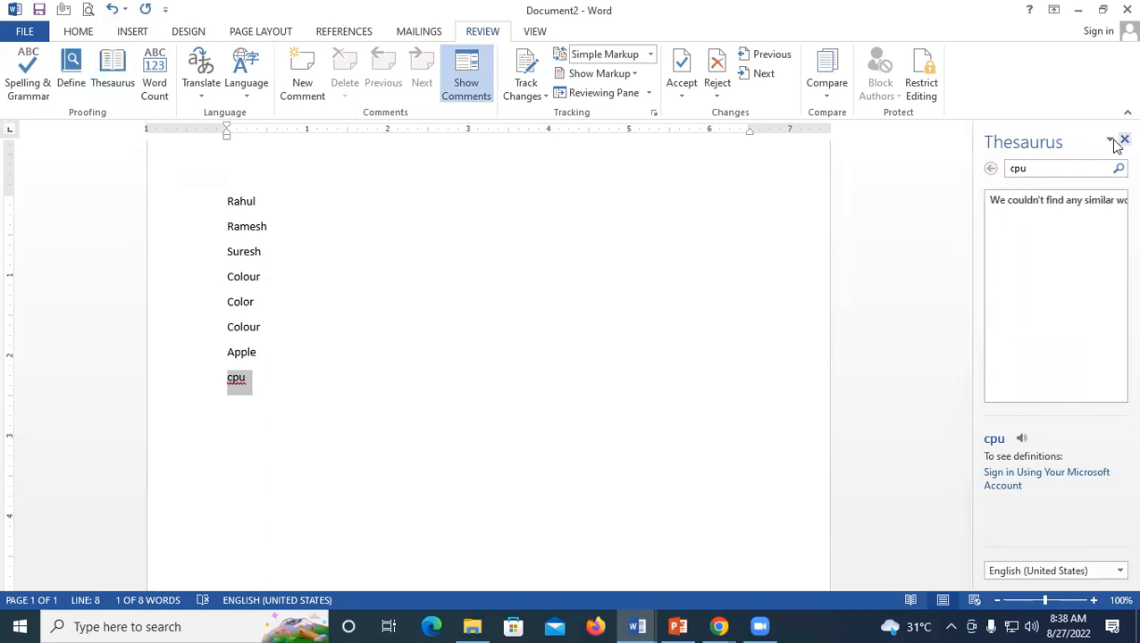
left_click(1119, 142)
Add the word "True" on a new line below "Cpu"
left_click(306, 396)
key("Return")
type("T")
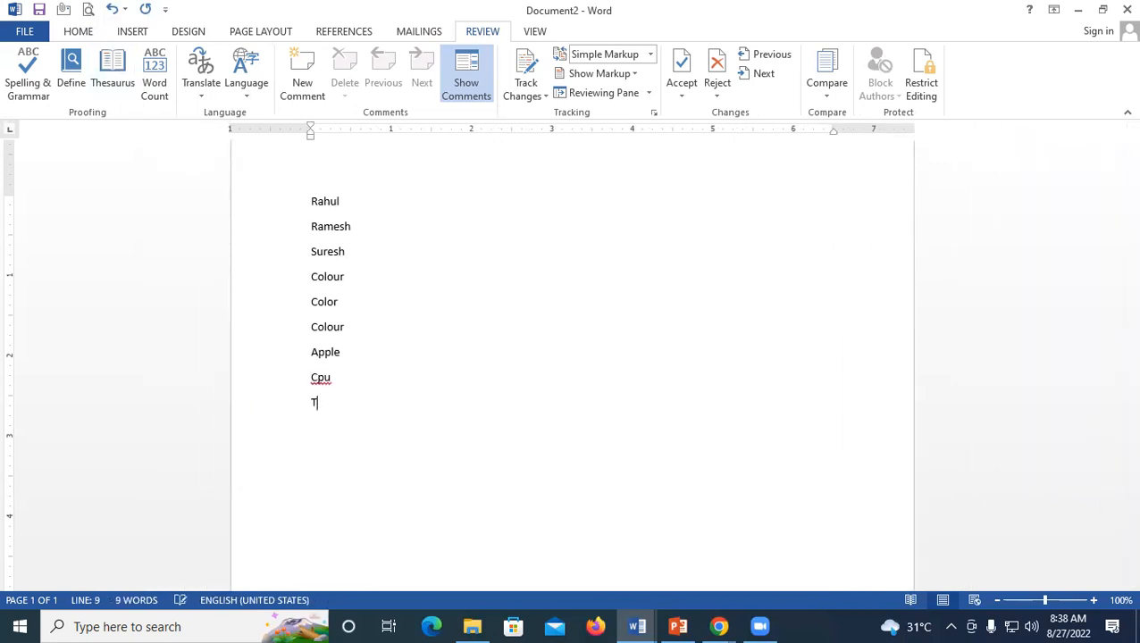
type("rue")
key("Return")
Look up synonyms for "True" in the thesaurus and close it without replacing the word
left_click_drag(332, 405, 275, 402)
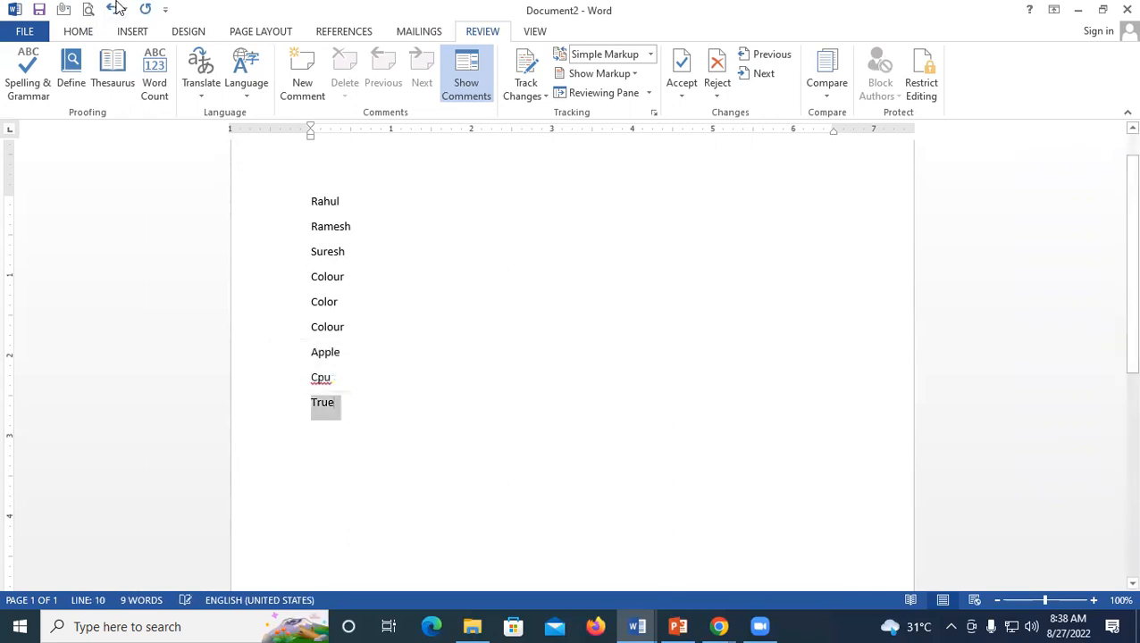
left_click(122, 79)
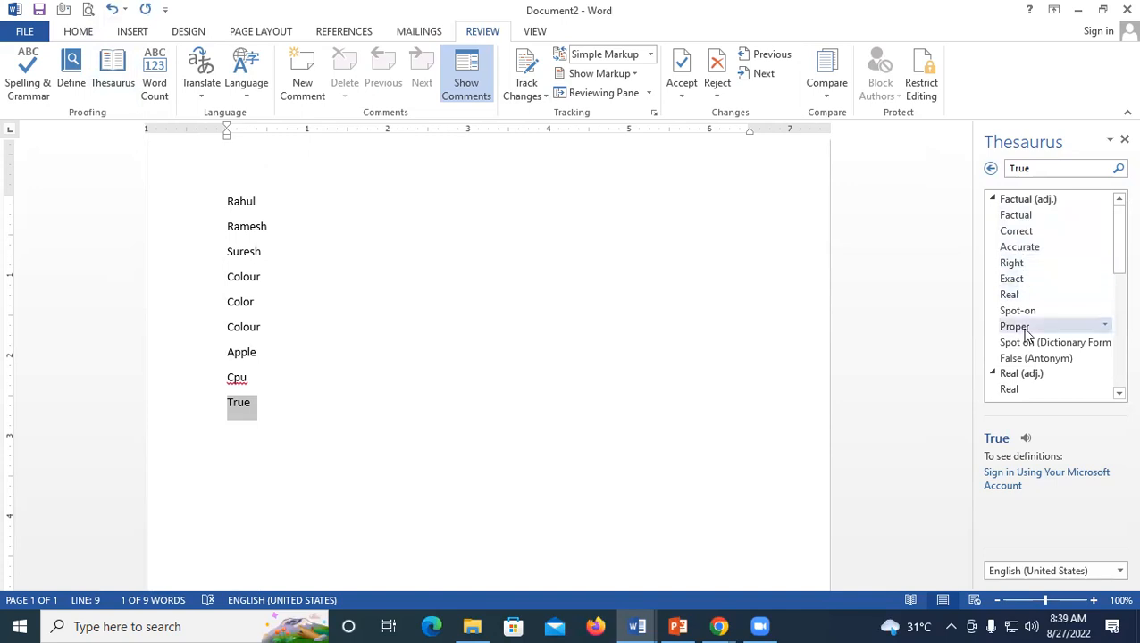
left_click(1123, 141)
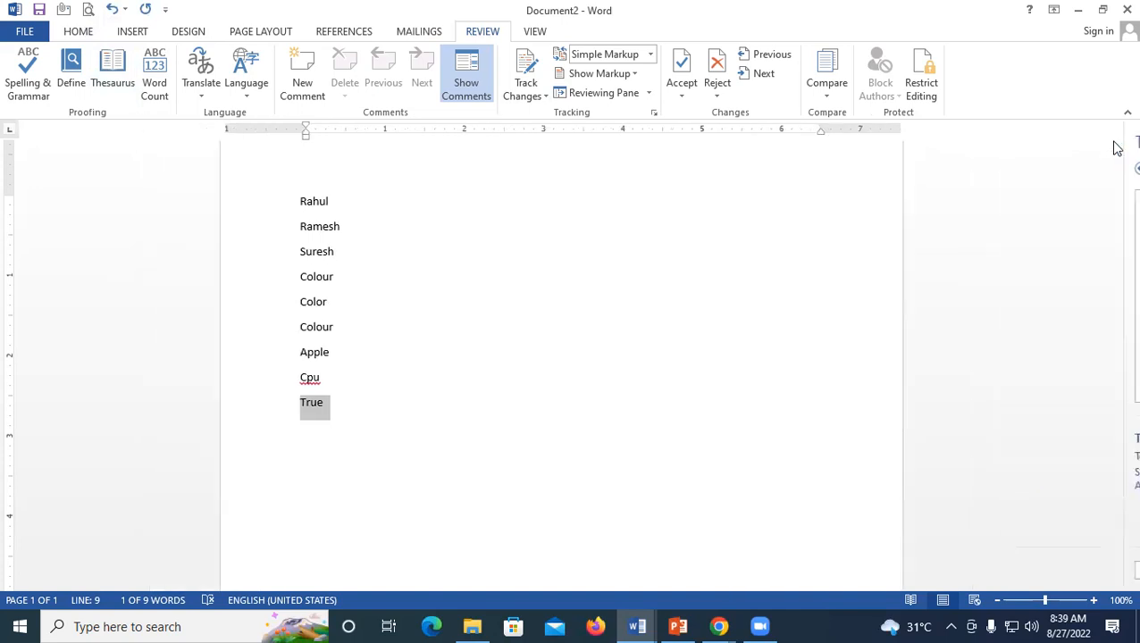
Add the word "Computer" on a new line below "True"
left_click(354, 417)
key("Return")
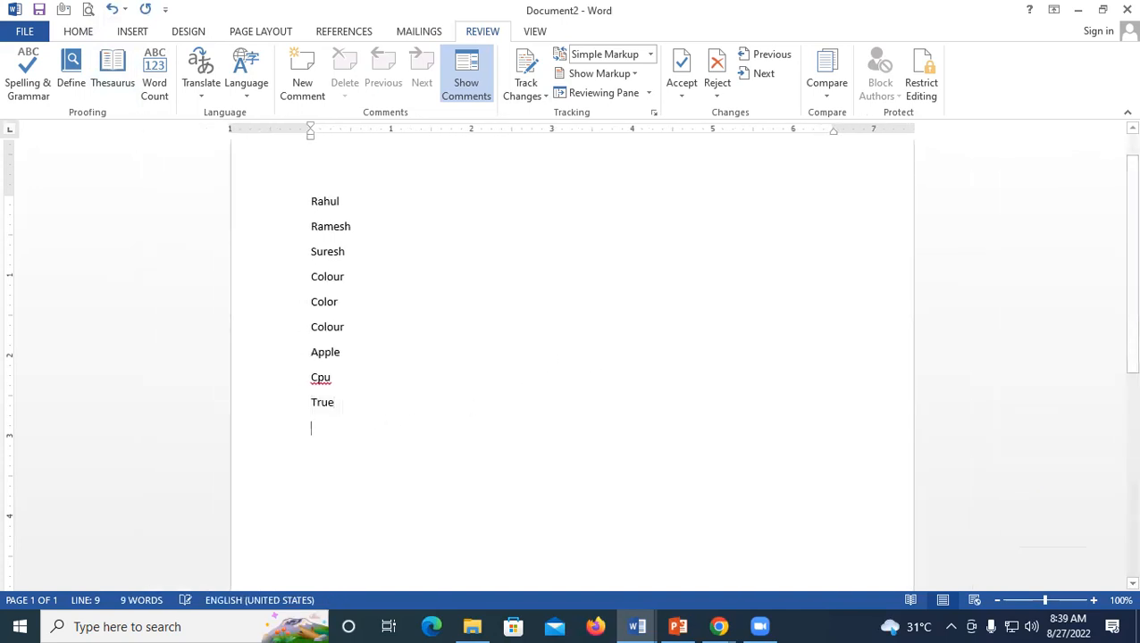
type("Computer")
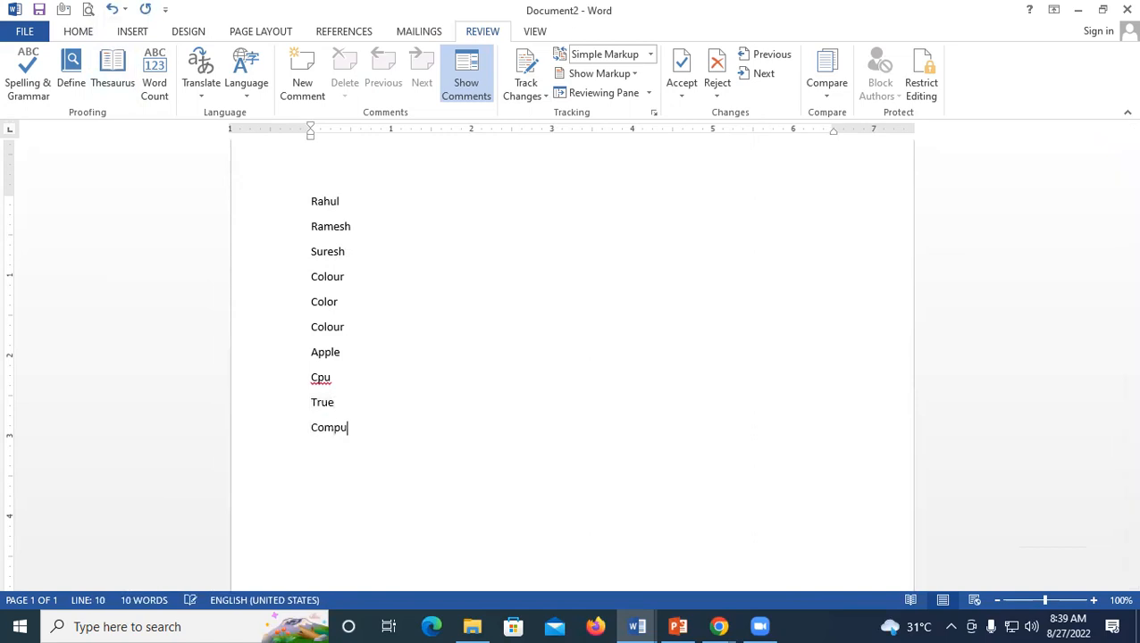
Look up synonyms for "Computer" in the thesaurus, browse the list and close it without replacing the word
left_click_drag(369, 431, 283, 425)
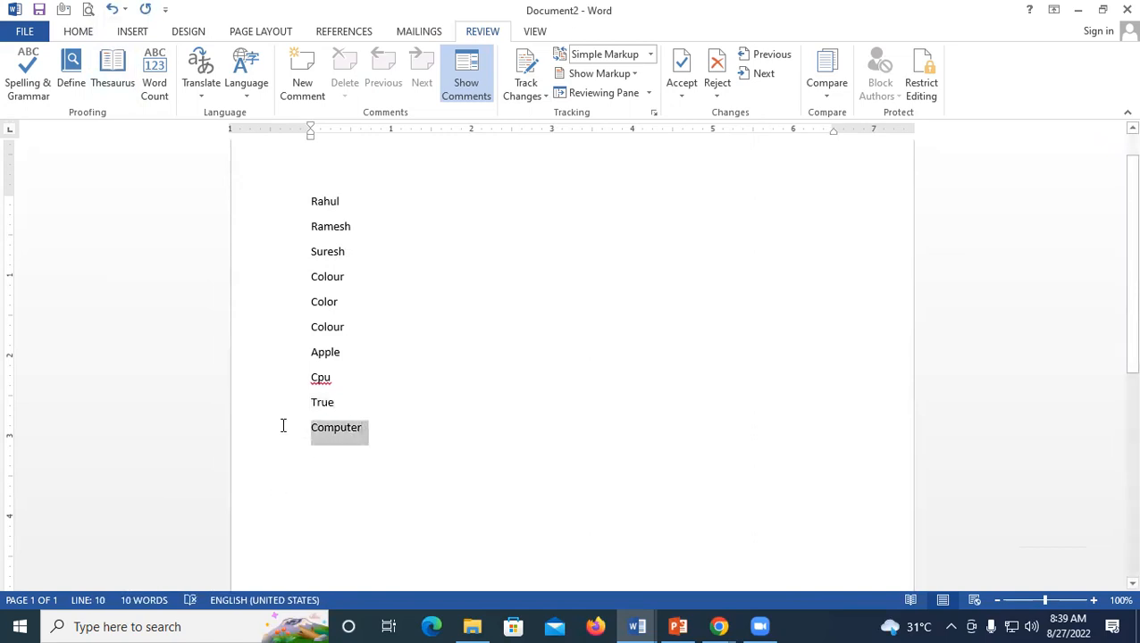
left_click(112, 63)
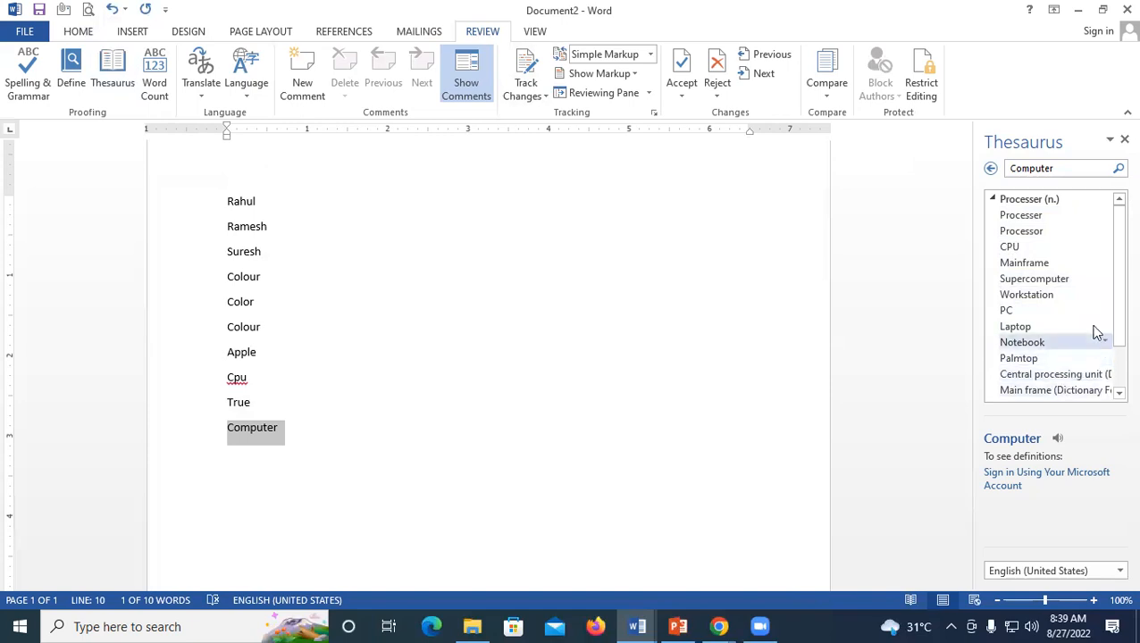
scroll(1112, 304, "down", 2)
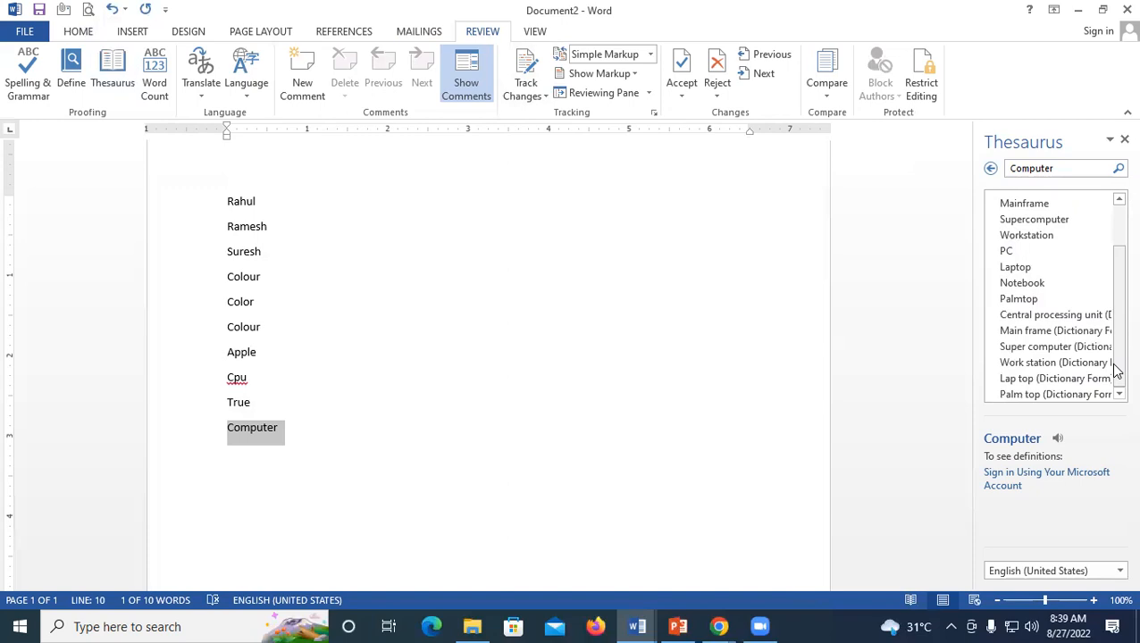
left_click(1124, 139)
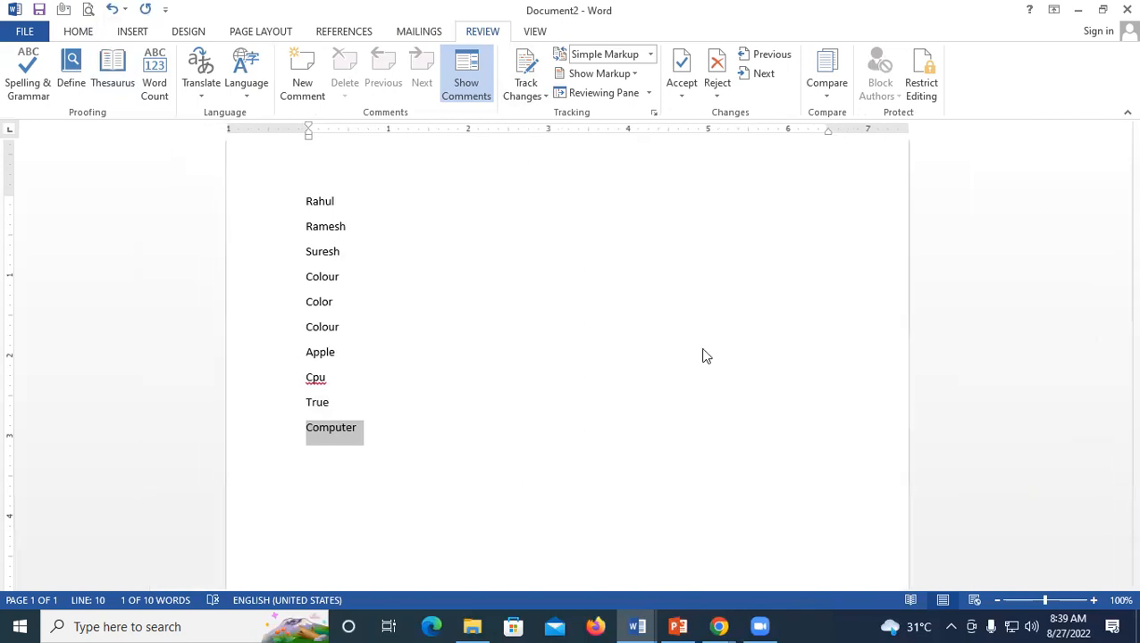
Add an empty line below "Computer", examine the document's word count statistics and close them
left_click(384, 356)
scroll(410, 289, "down", 3)
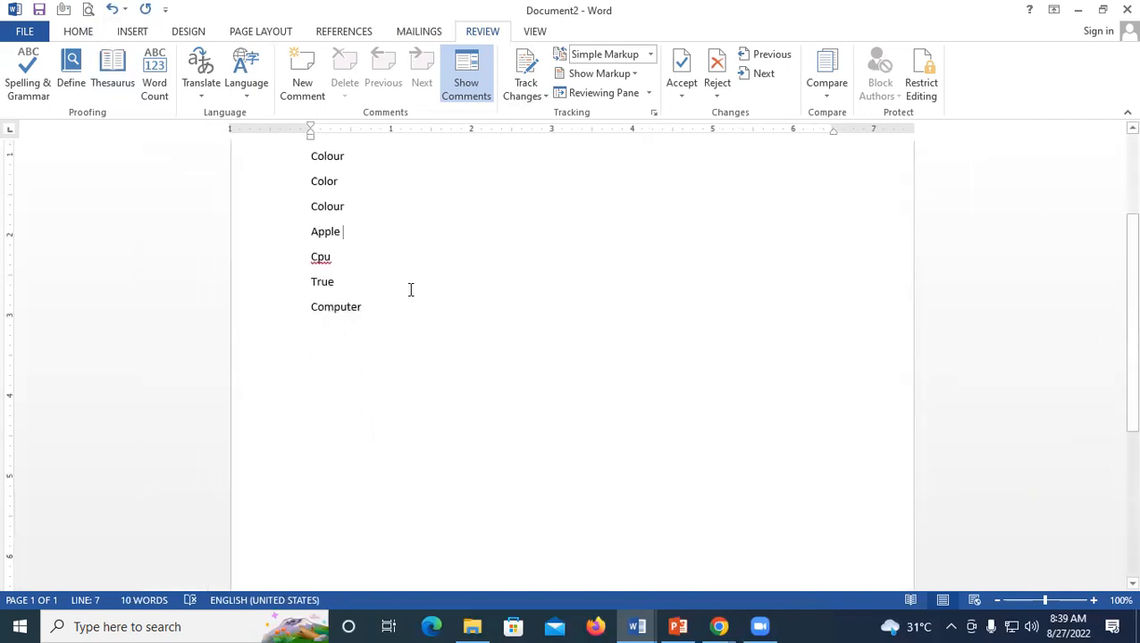
left_click(380, 317)
key("Return")
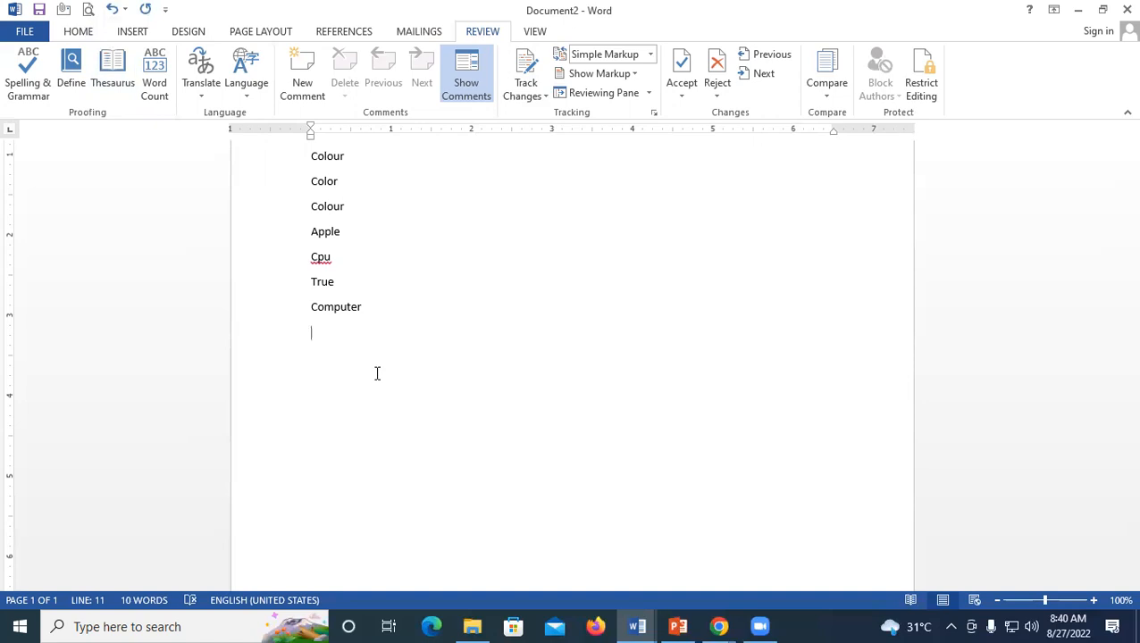
left_click(155, 76)
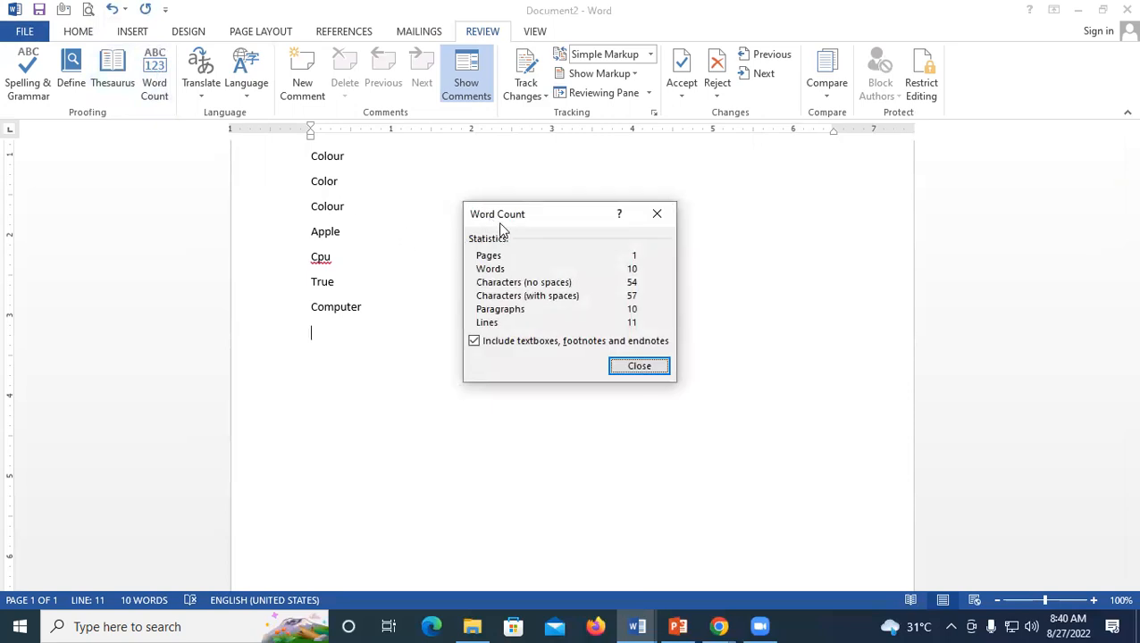
left_click_drag(502, 230, 203, 210)
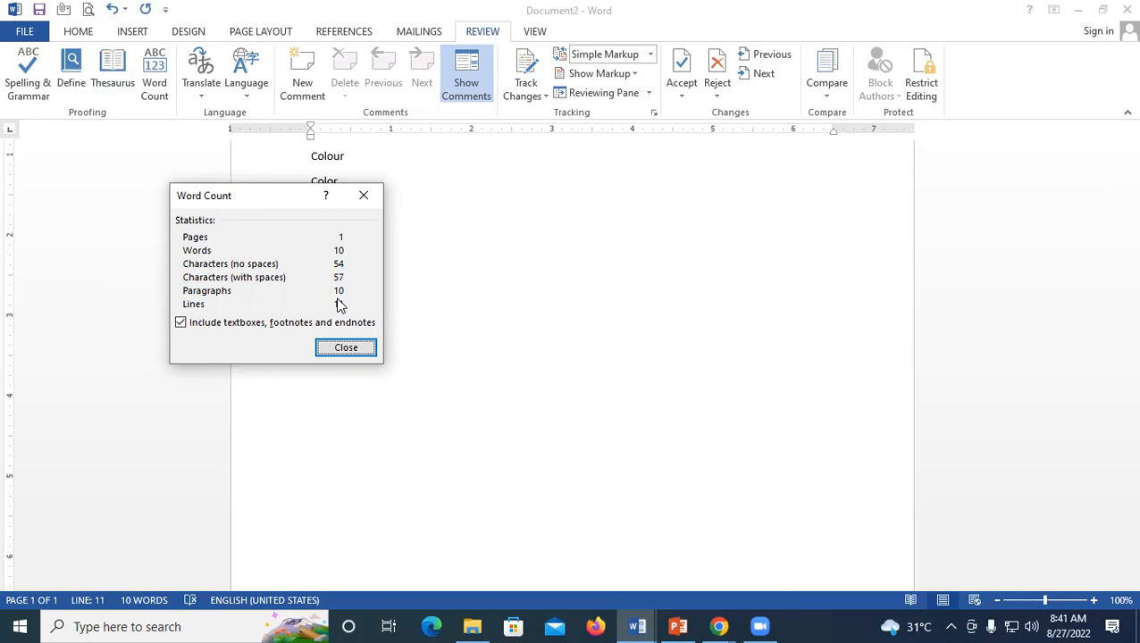
left_click(345, 348)
Create a new blank document and enter the word "ram"
key("ctrl+n")
type("ram")
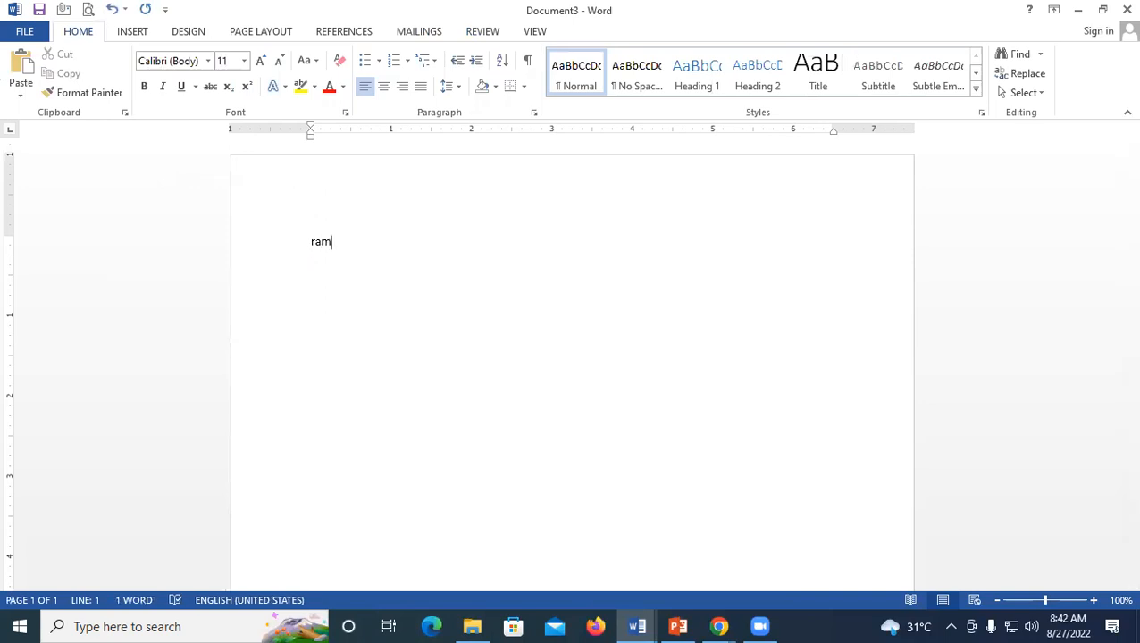
Compare the word count statistics for "Ram" without and with a trailing space, closing the dialog each time
left_click(353, 36)
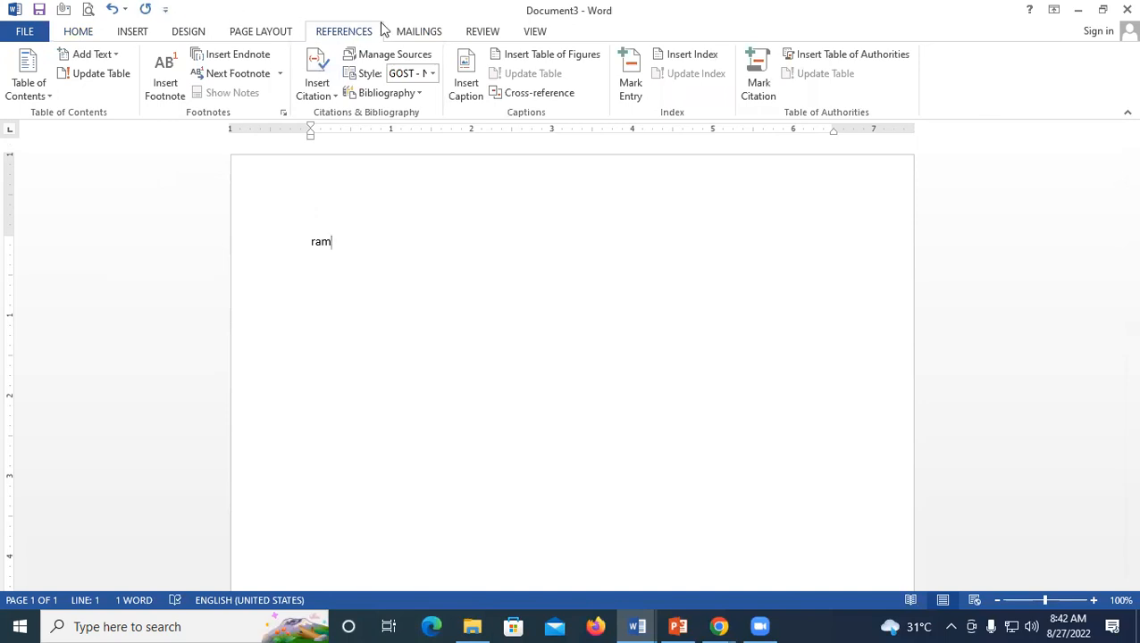
left_click(470, 31)
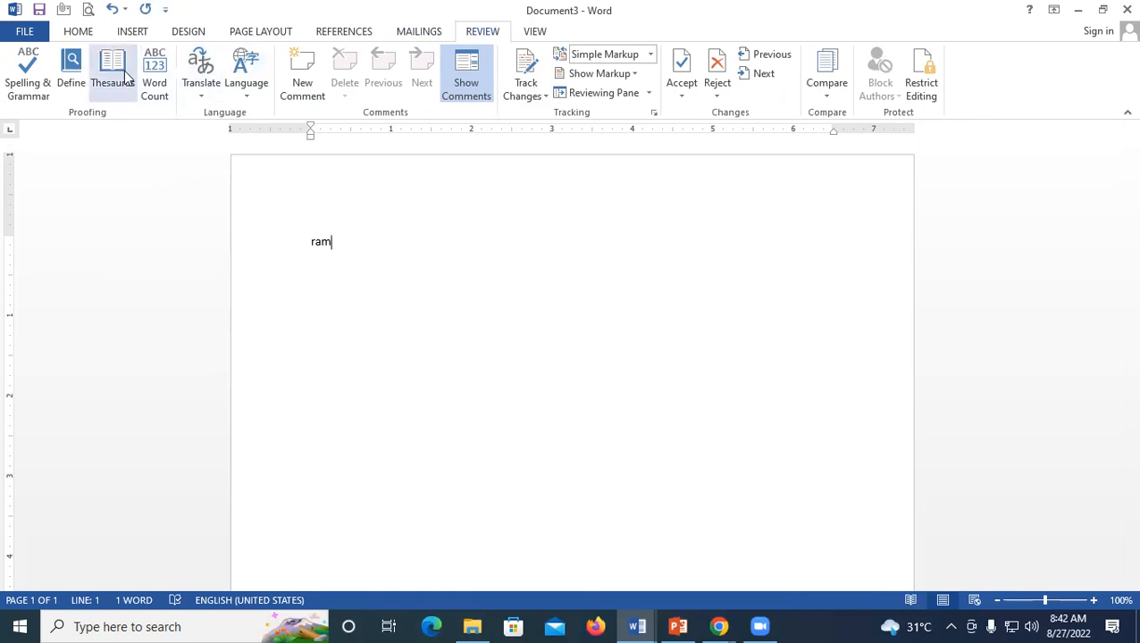
left_click(154, 80)
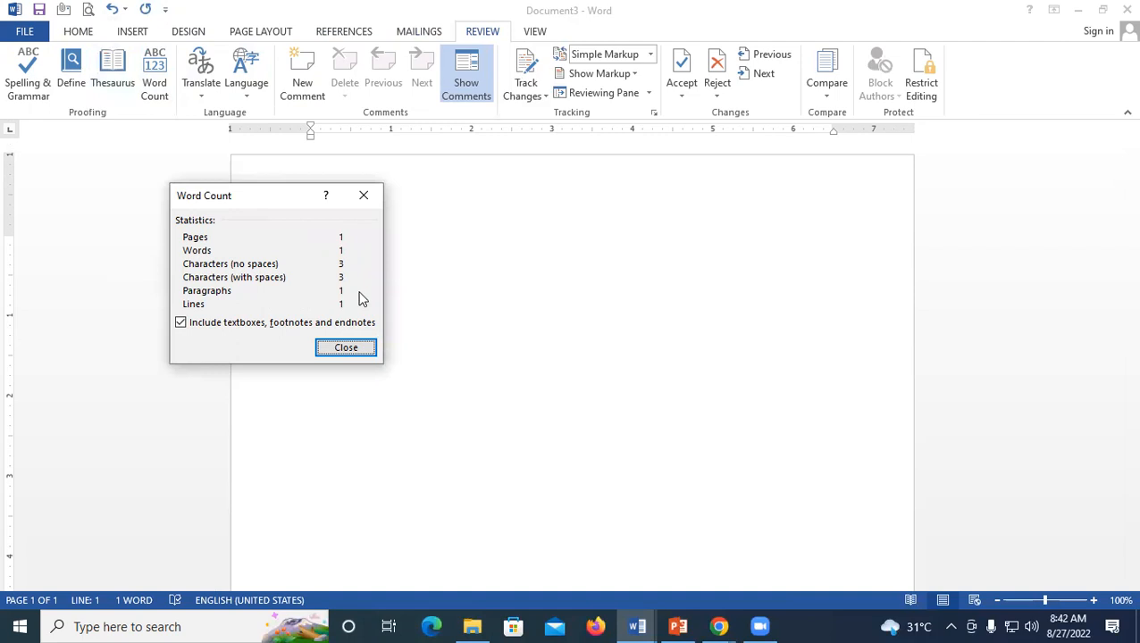
left_click(347, 348)
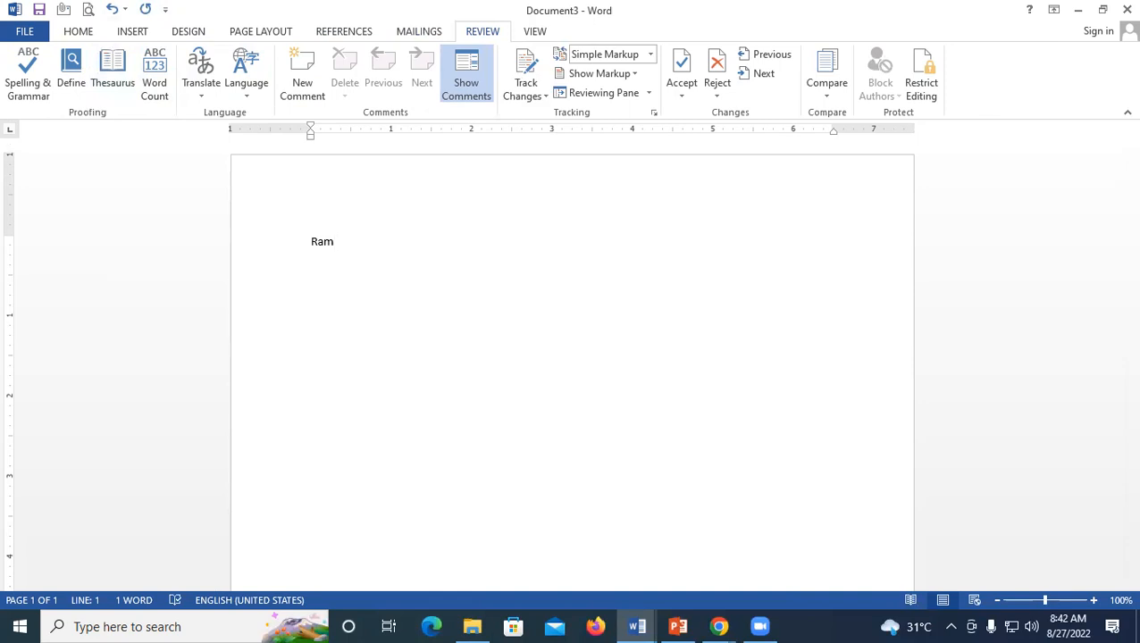
left_click(150, 75)
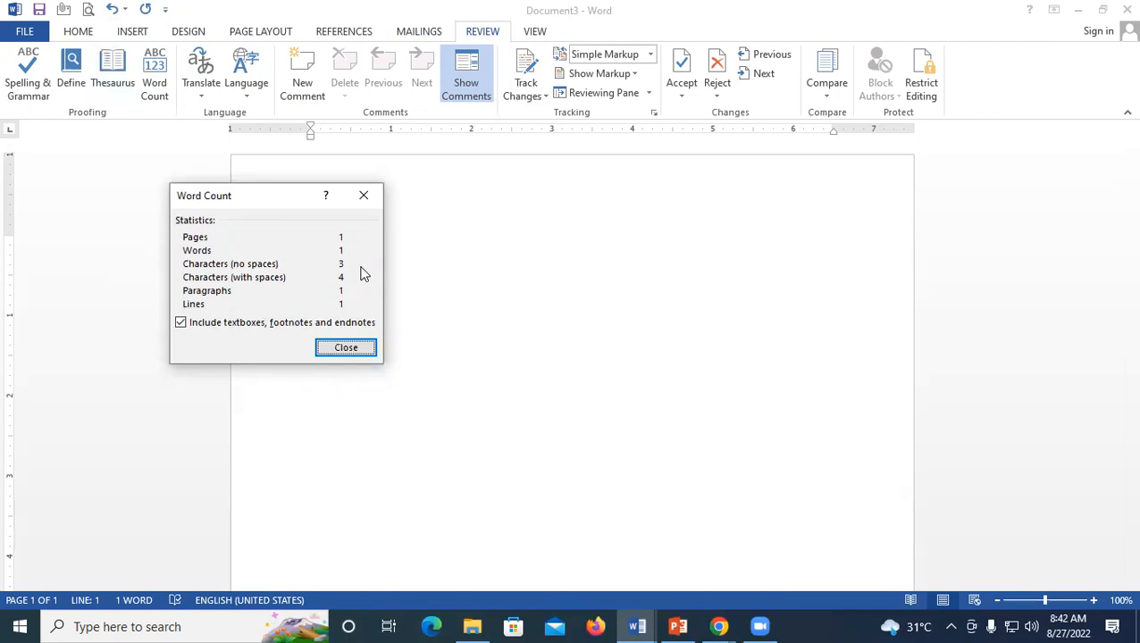
left_click(348, 347)
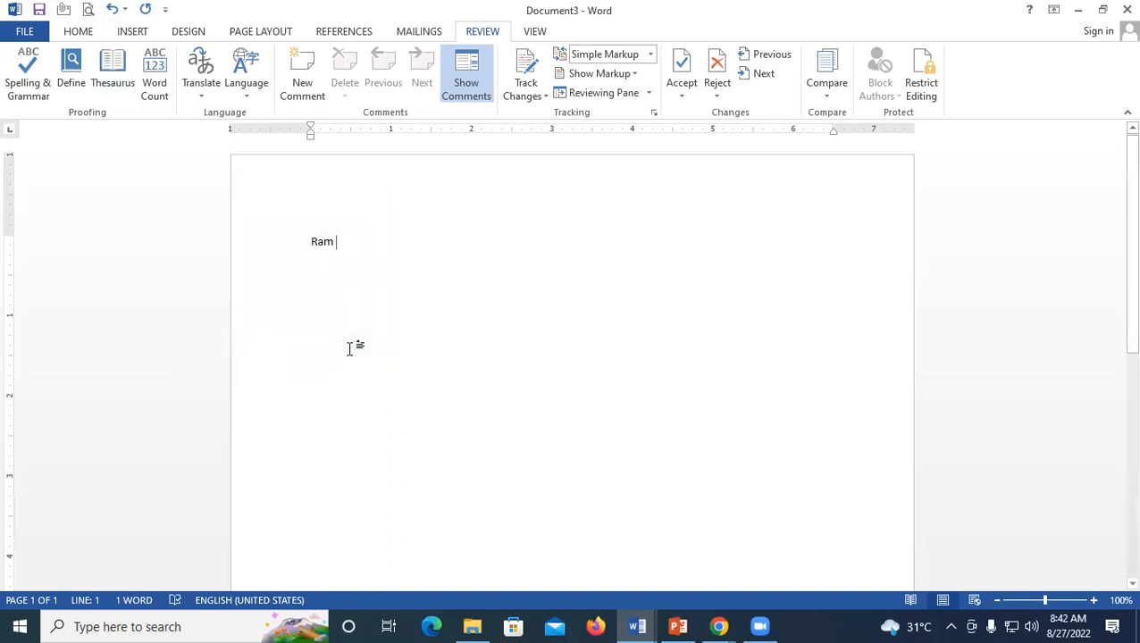
Generate random sample paragraphs with =rand() on a new line below "Ram"
key("Return")
type("=r")
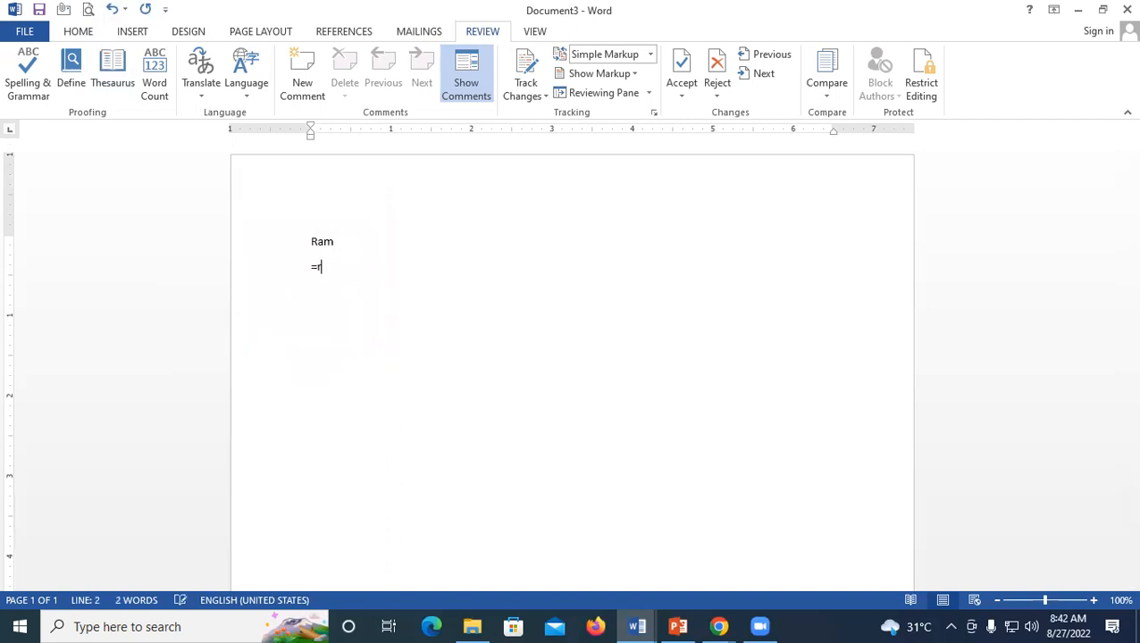
type("and()")
key("Return")
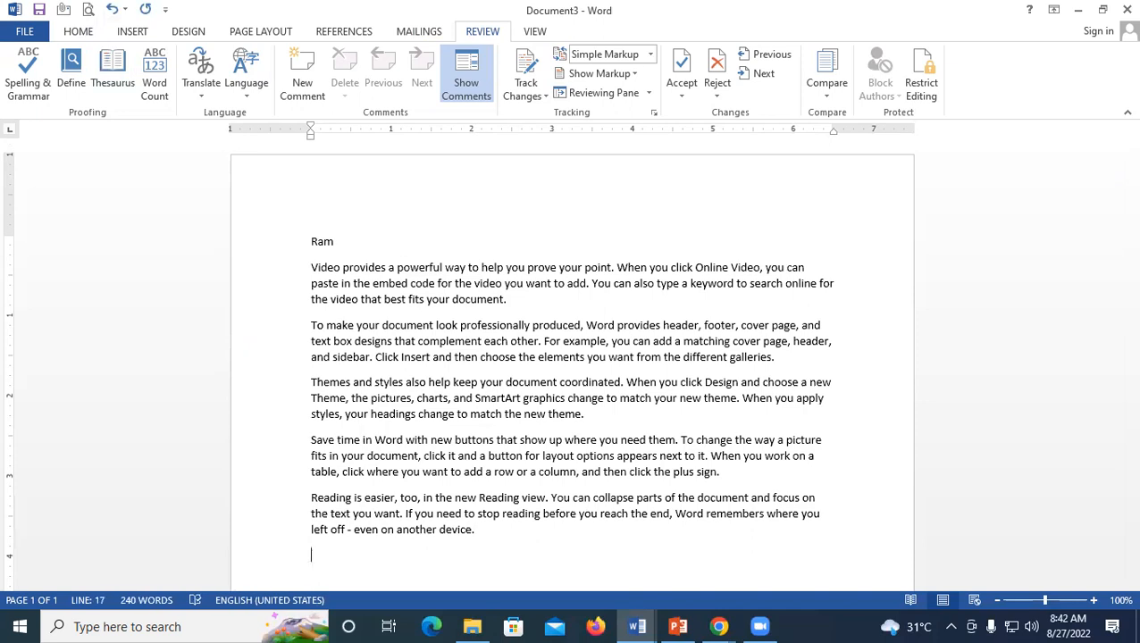
Examine the word count statistics of the document with the sample paragraphs, then return to the first line
left_click(161, 73)
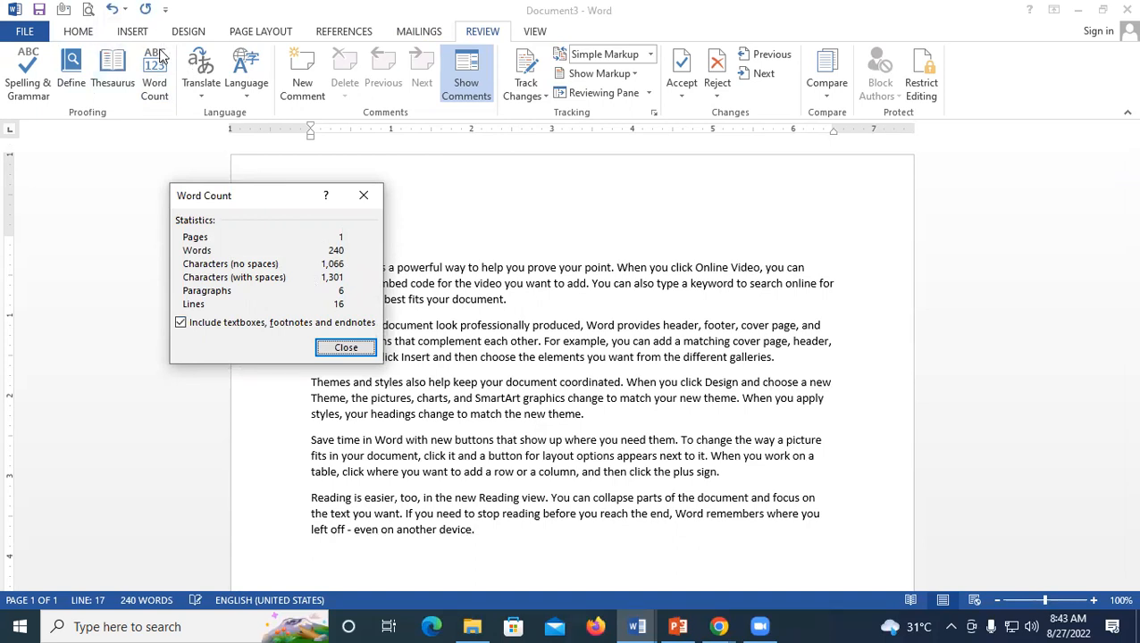
left_click(362, 349)
left_click(379, 239)
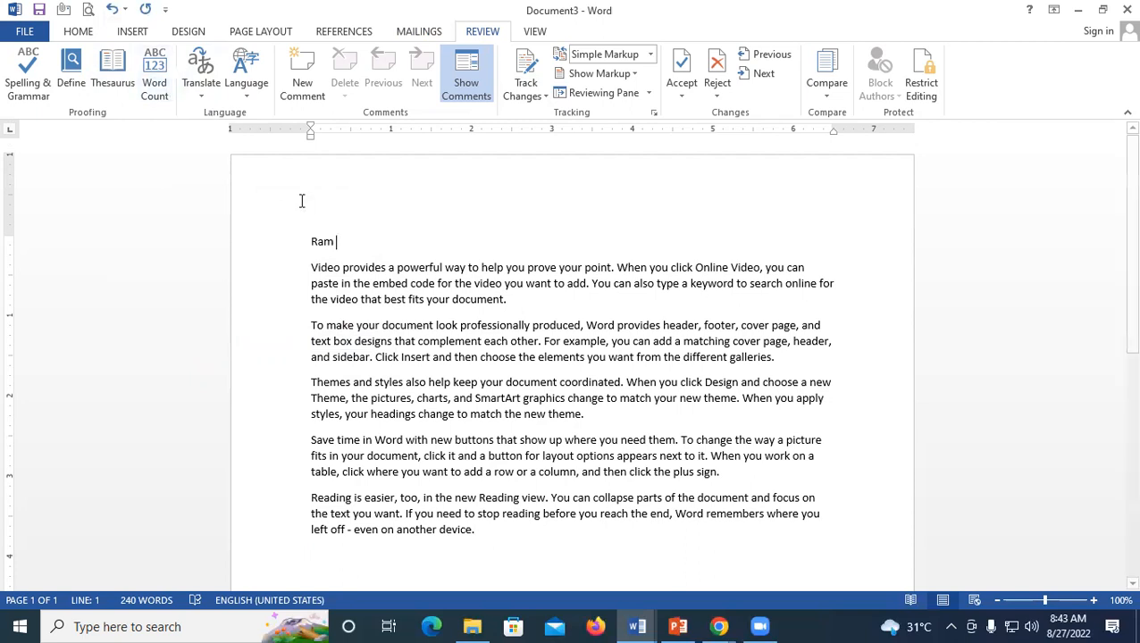
Create a new blank document and enter the sentence "Ram is a good boy."
key("ctrl+n")
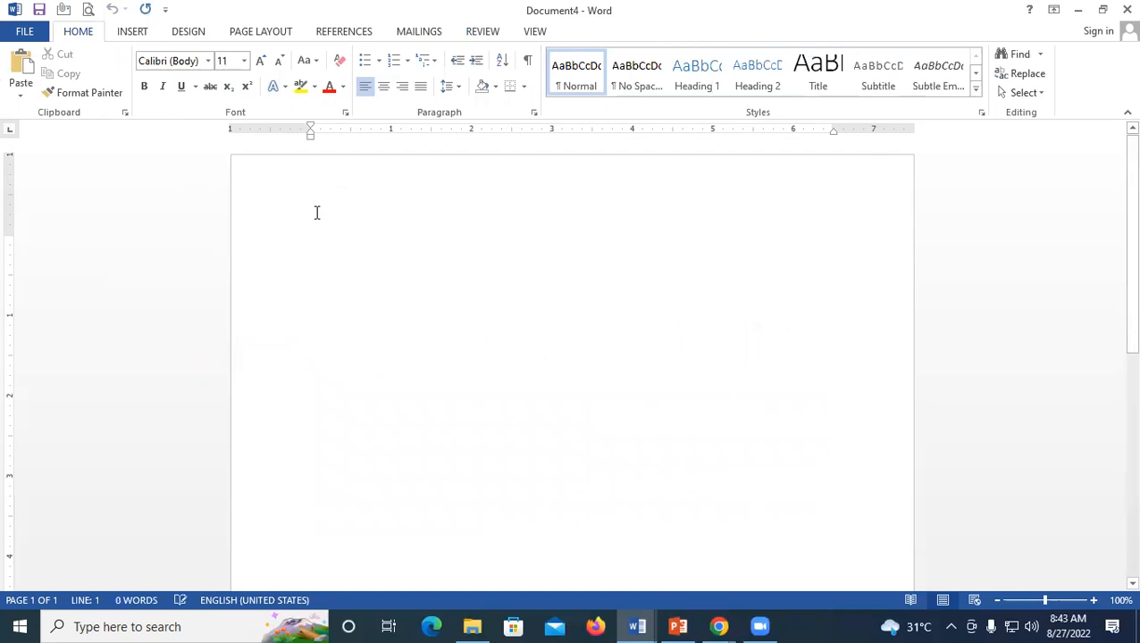
type("Ram i")
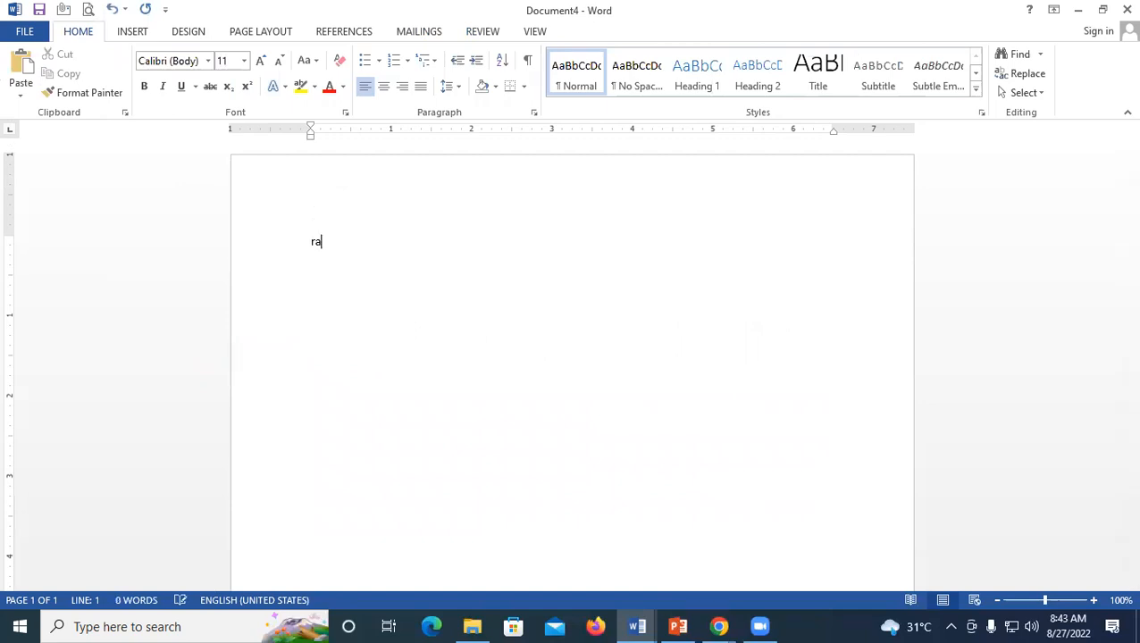
type("s a good boy.")
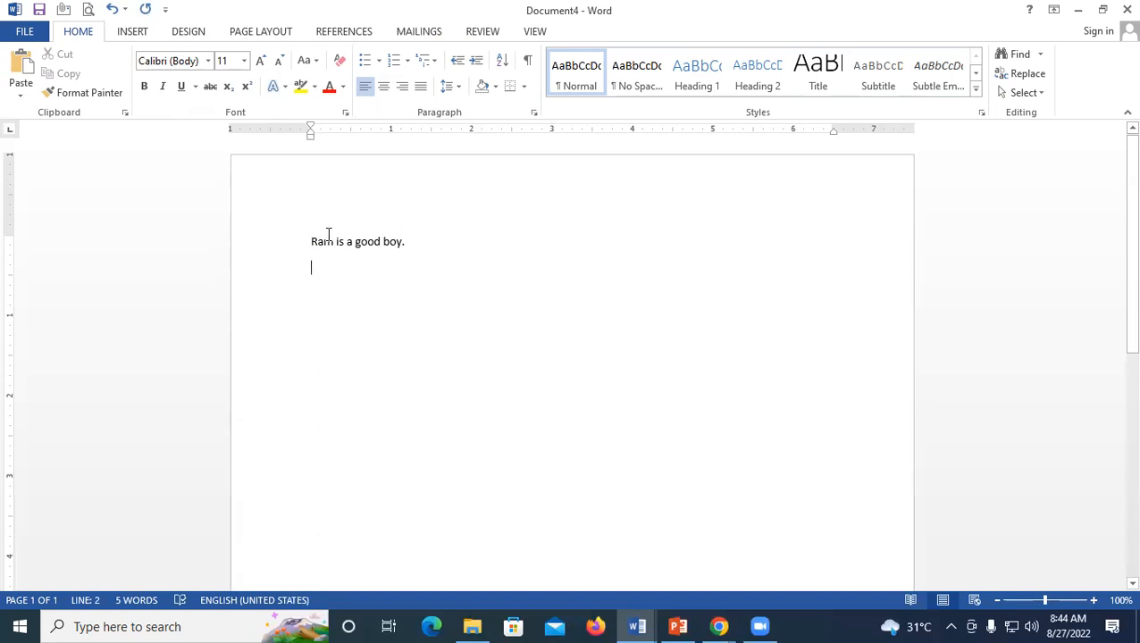
Translate the selected sentence from English to Hindi, replace it with the translation, and permanently dismiss the missing proofing tools notice
left_click_drag(312, 241, 409, 241)
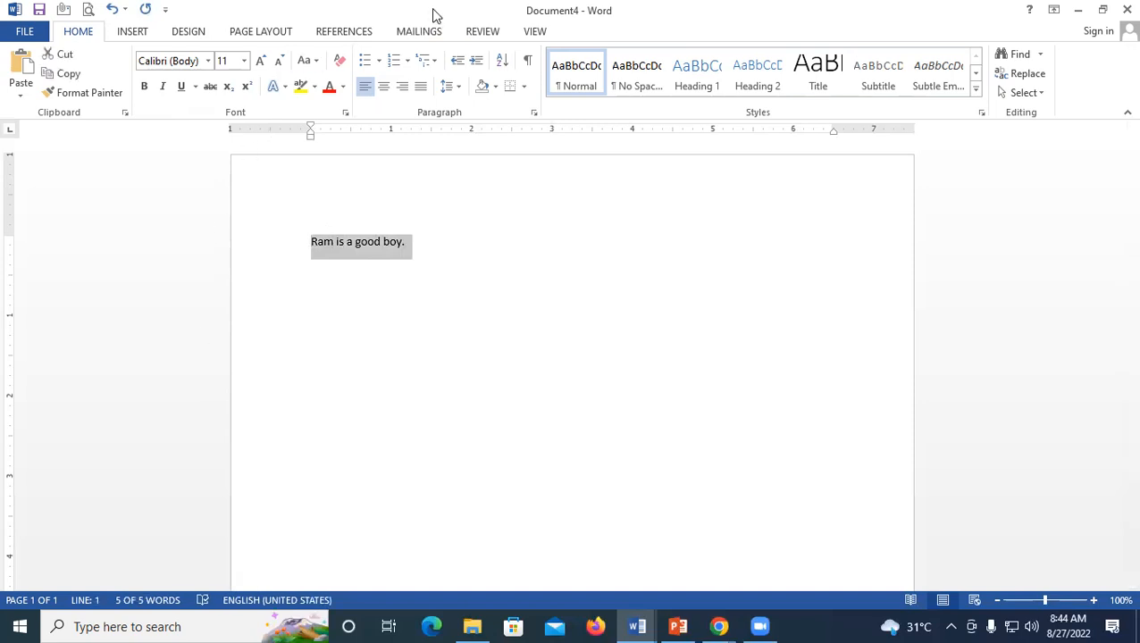
left_click(473, 33)
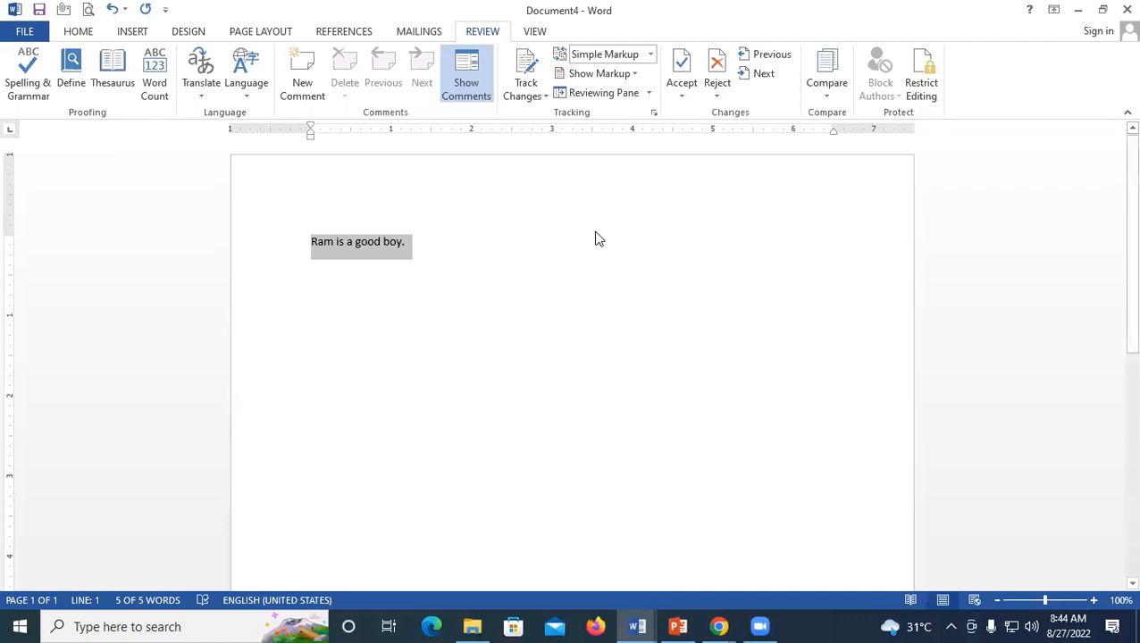
left_click(204, 70)
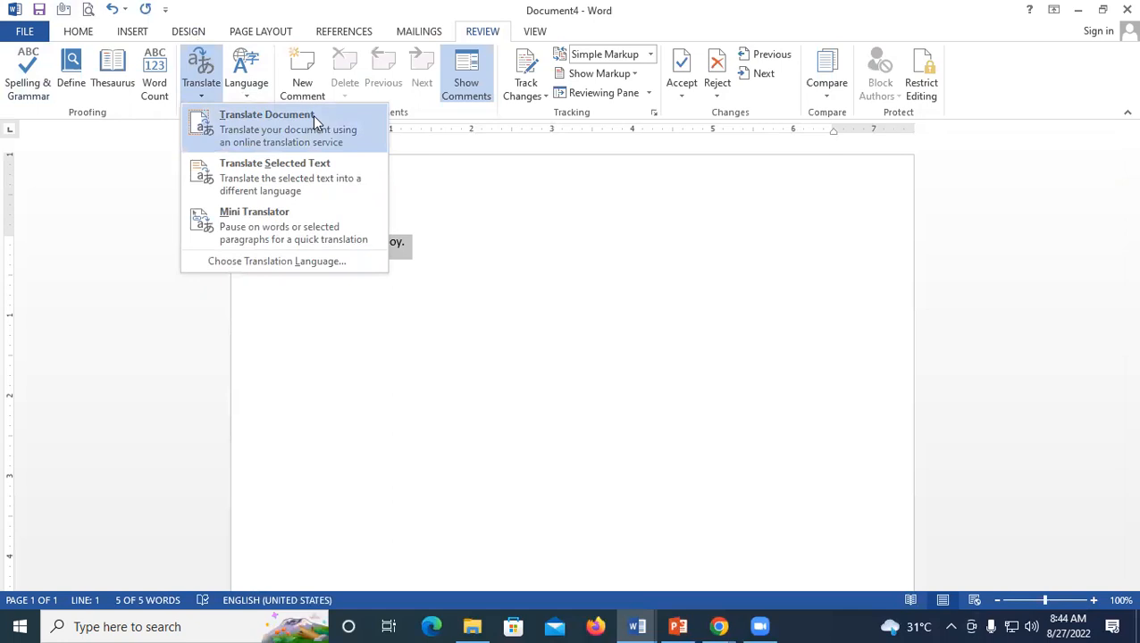
left_click(306, 171)
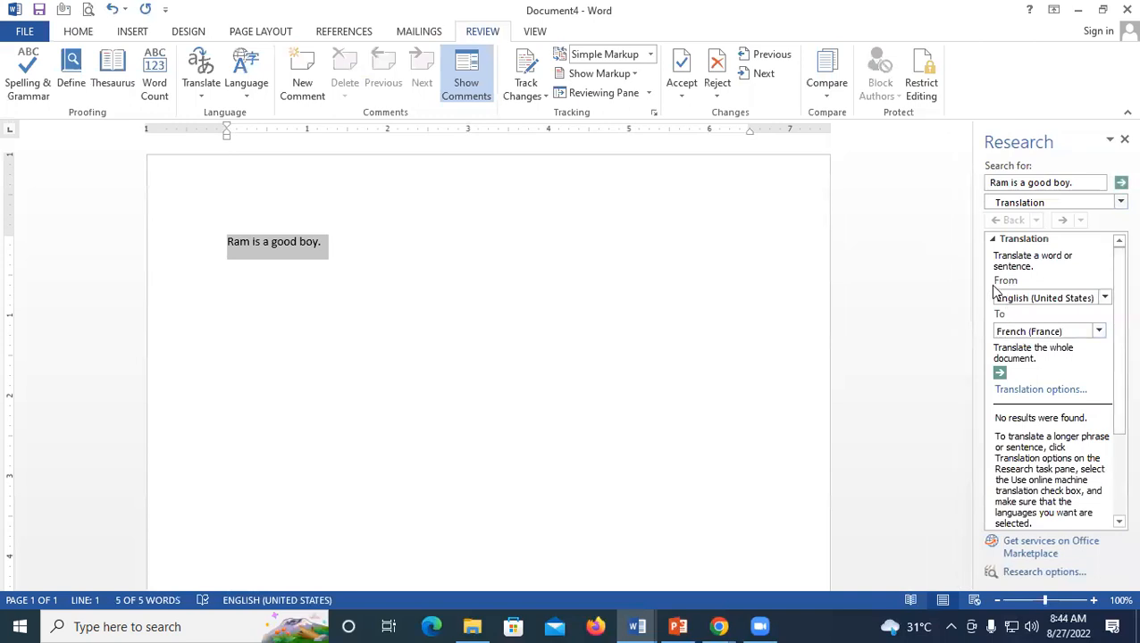
left_click(1034, 334)
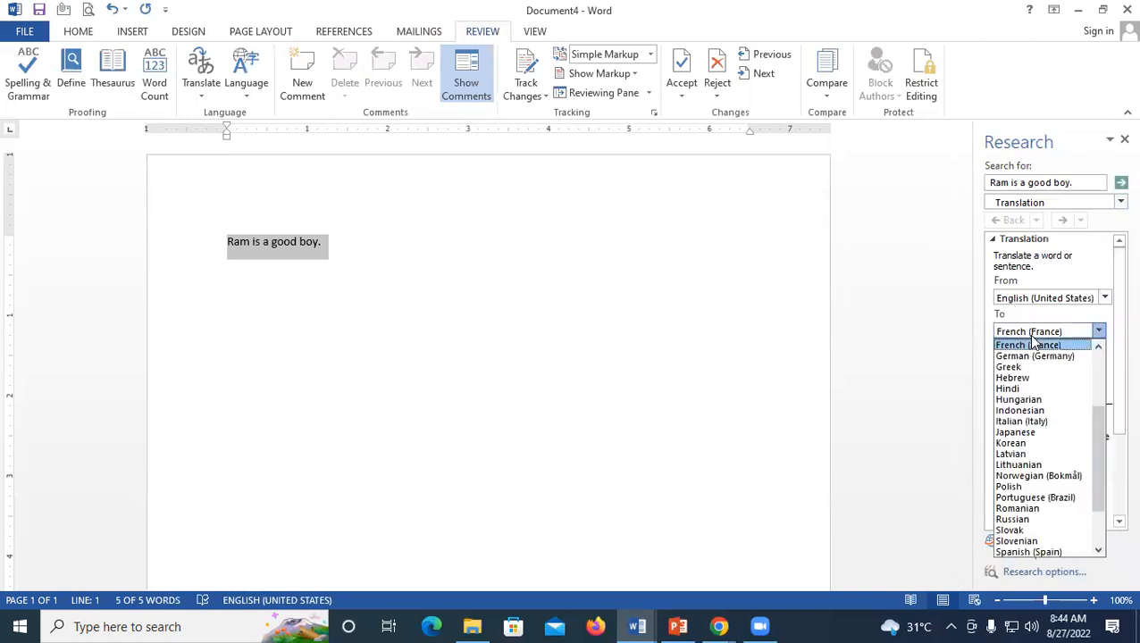
left_click(1024, 390)
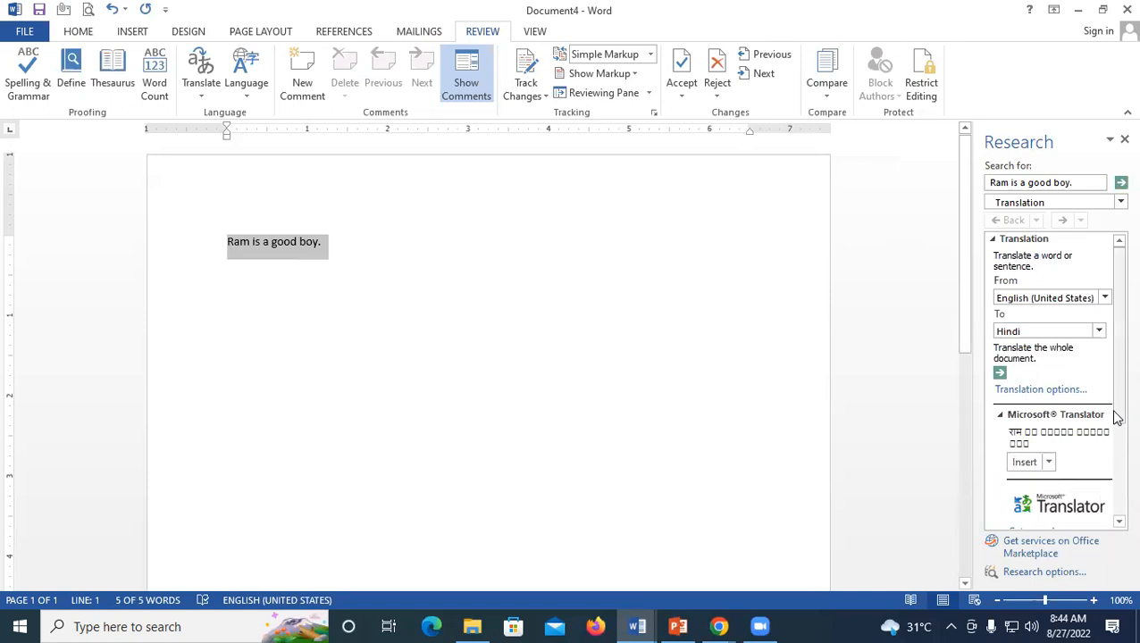
left_click(1025, 462)
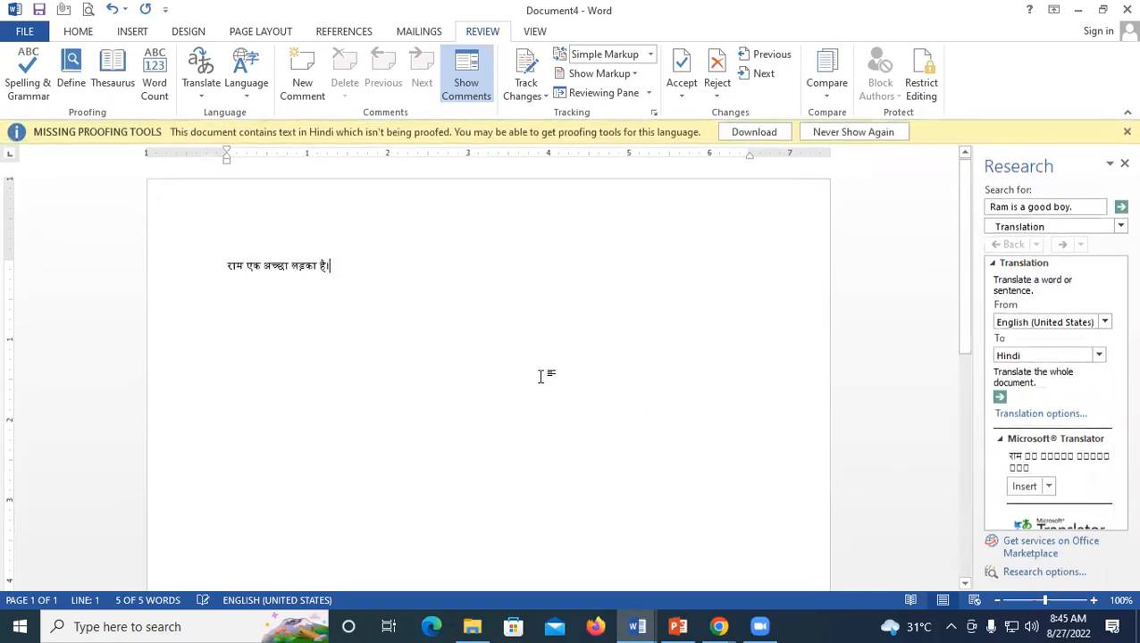
left_click(868, 132)
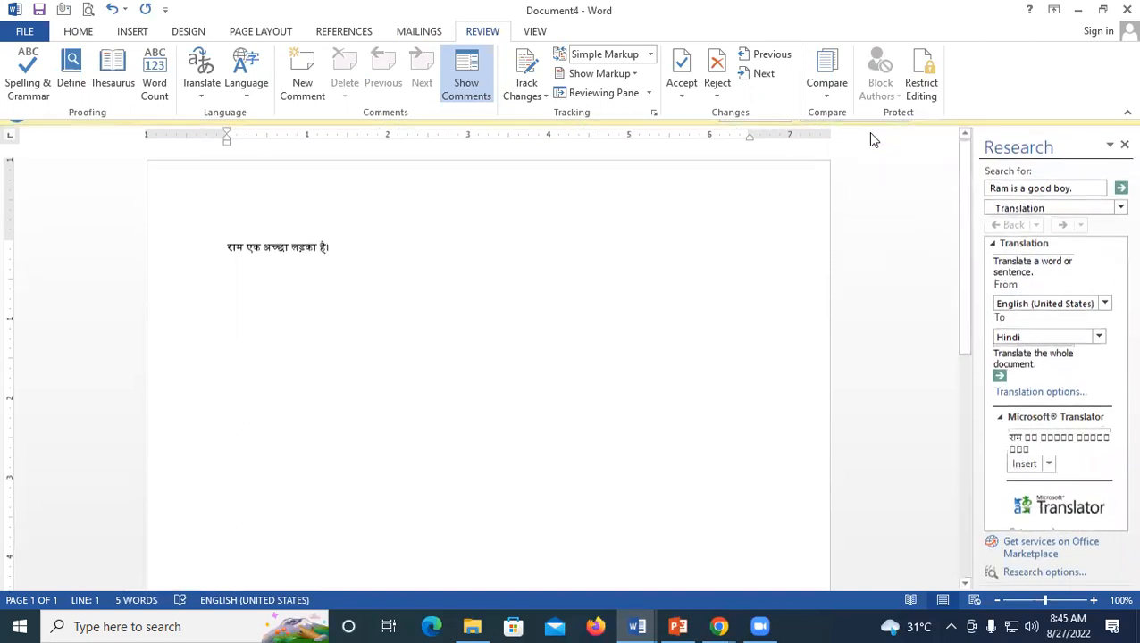
Enlarge the Hindi sentence to 20 pt and close the Research pane
triple_click(280, 242)
left_click(77, 31)
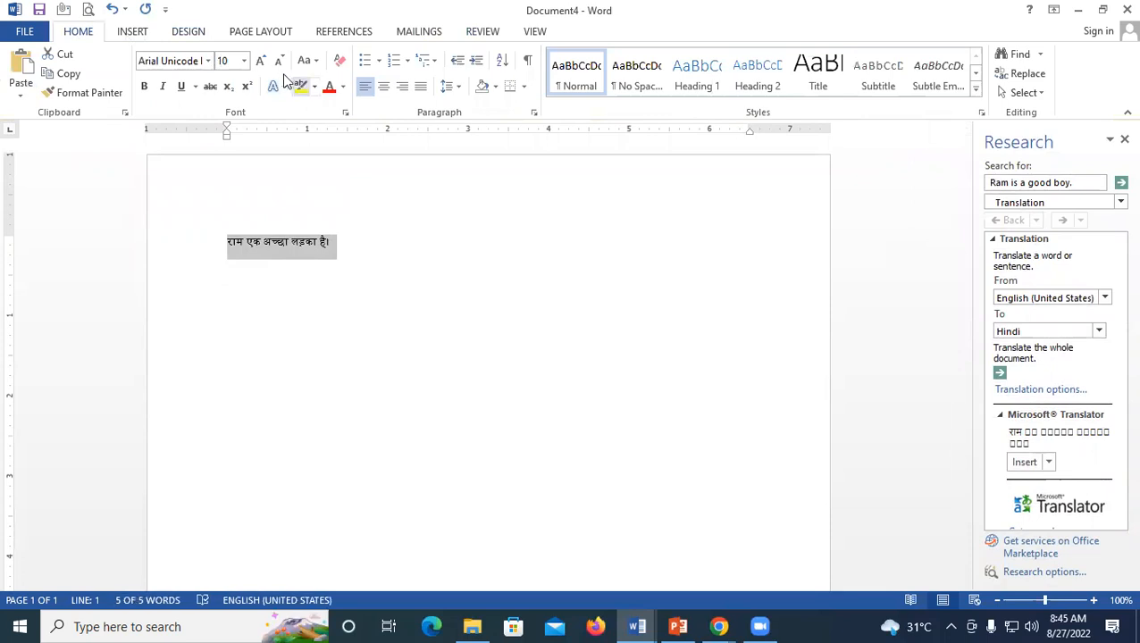
left_click(258, 61)
left_click(258, 61)
left_click(258, 60)
left_click(258, 60)
left_click(258, 61)
left_click(258, 61)
left_click(451, 257)
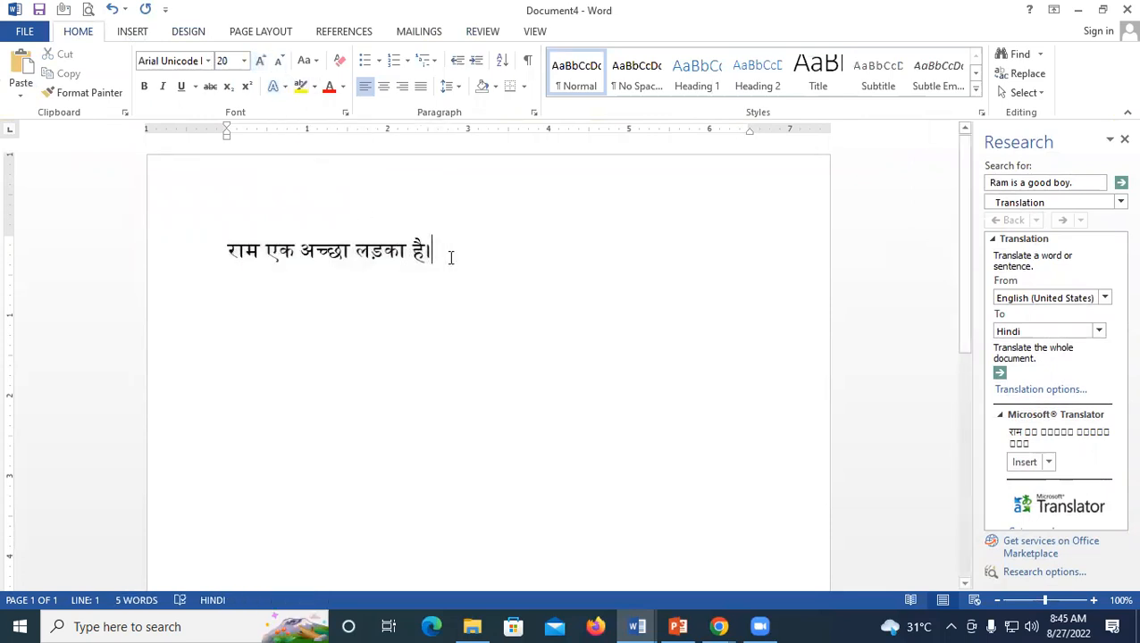
left_click(1122, 140)
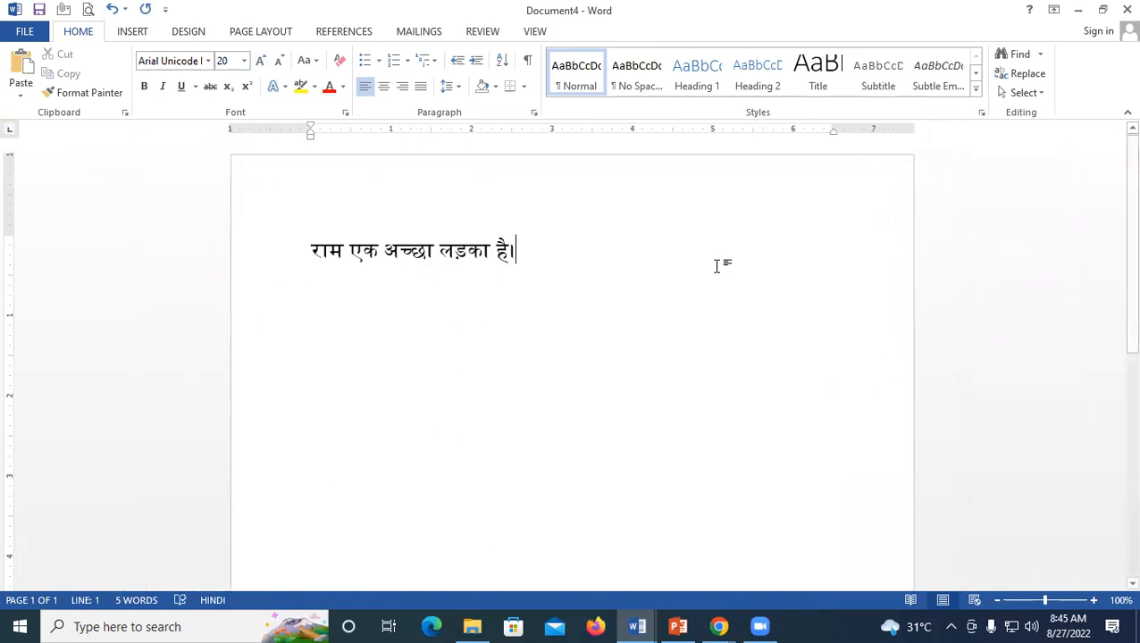
Undo the font enlargement and the Hindi translation to restore the original English sentence
triple_click(719, 266)
key("ctrl+shift+comma")
key("ctrl+shift+comma")
key("ctrl+shift+comma")
key("ctrl+shift+comma")
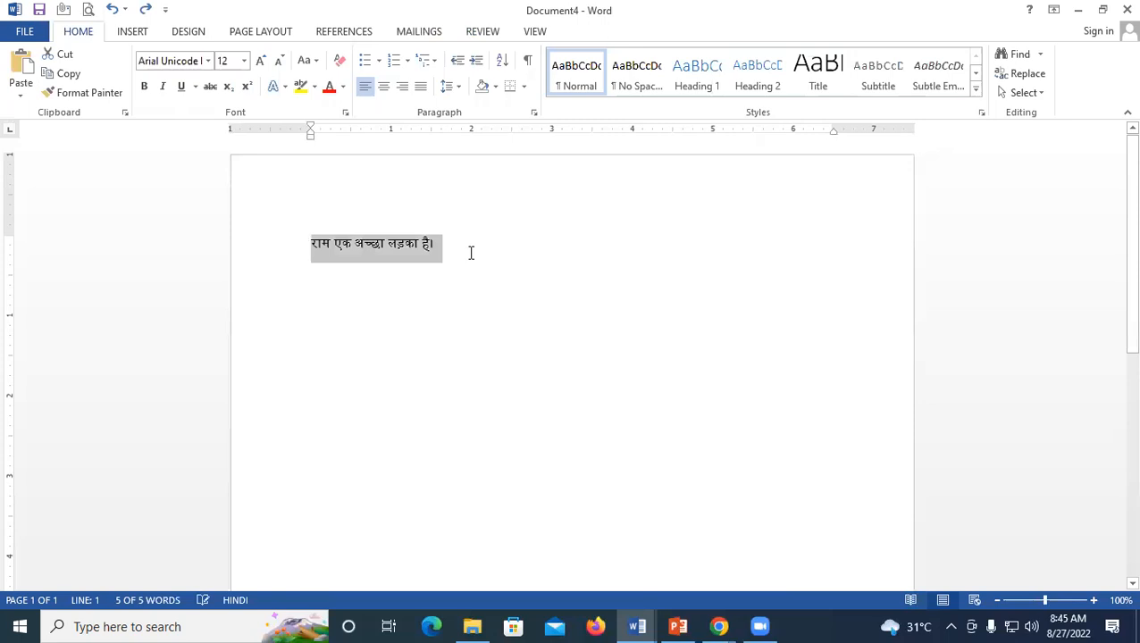
key("ctrl+z")
key("ctrl+z")
key("ctrl+z")
key("ctrl+z")
key("ctrl+z")
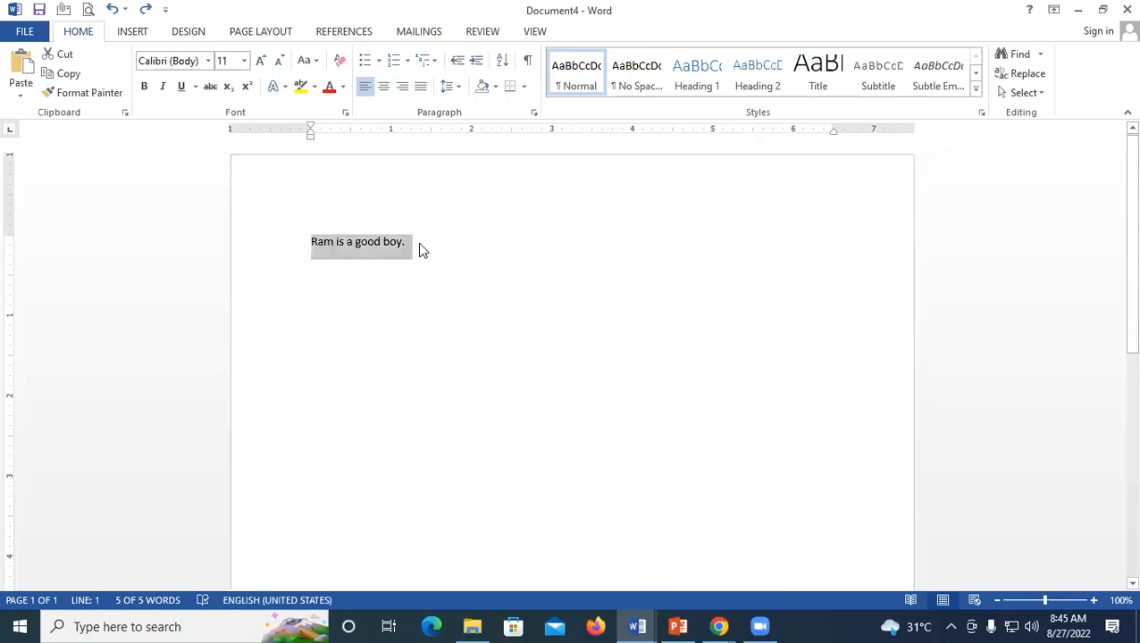
Duplicate the sentence "Ram is a good boy." onto the line below it
left_click(417, 243)
left_click_drag(417, 242, 260, 241)
key("ctrl+c")
left_click(316, 273)
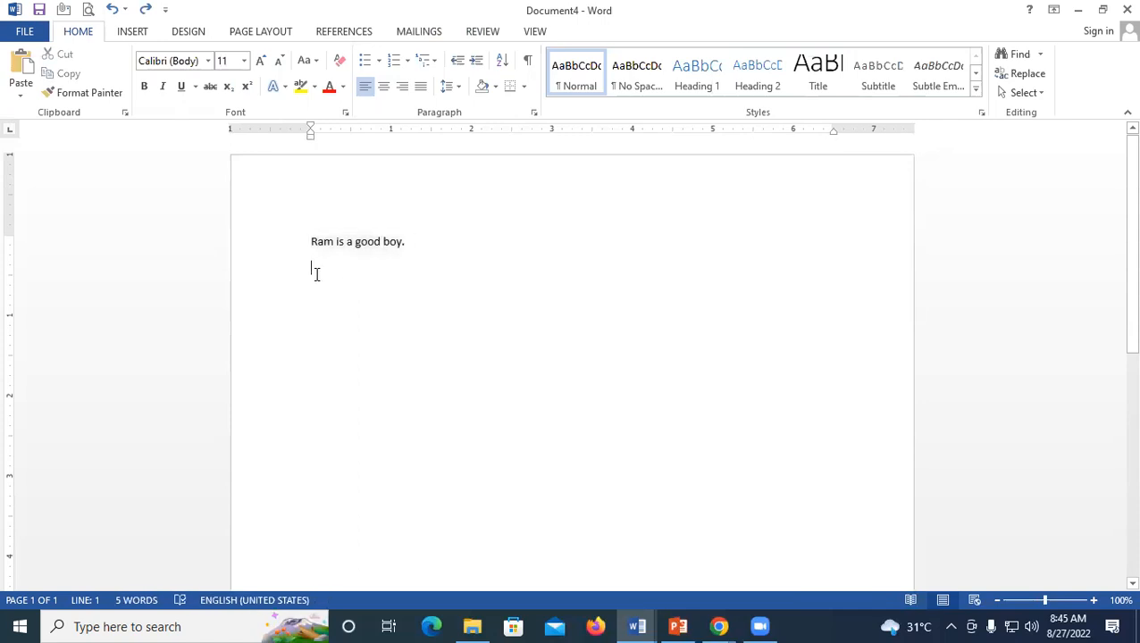
key("ctrl+v")
Translate the second copy of the sentence from English to Hindi, replace it with the translation, and close the Research pane
left_click_drag(414, 265, 300, 264)
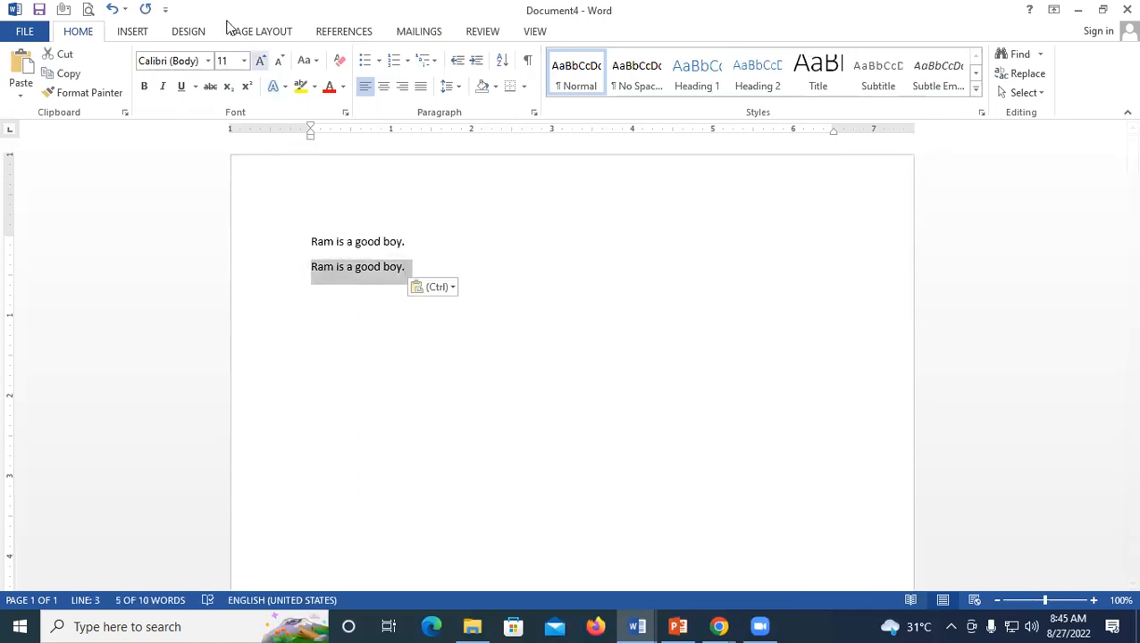
left_click(471, 36)
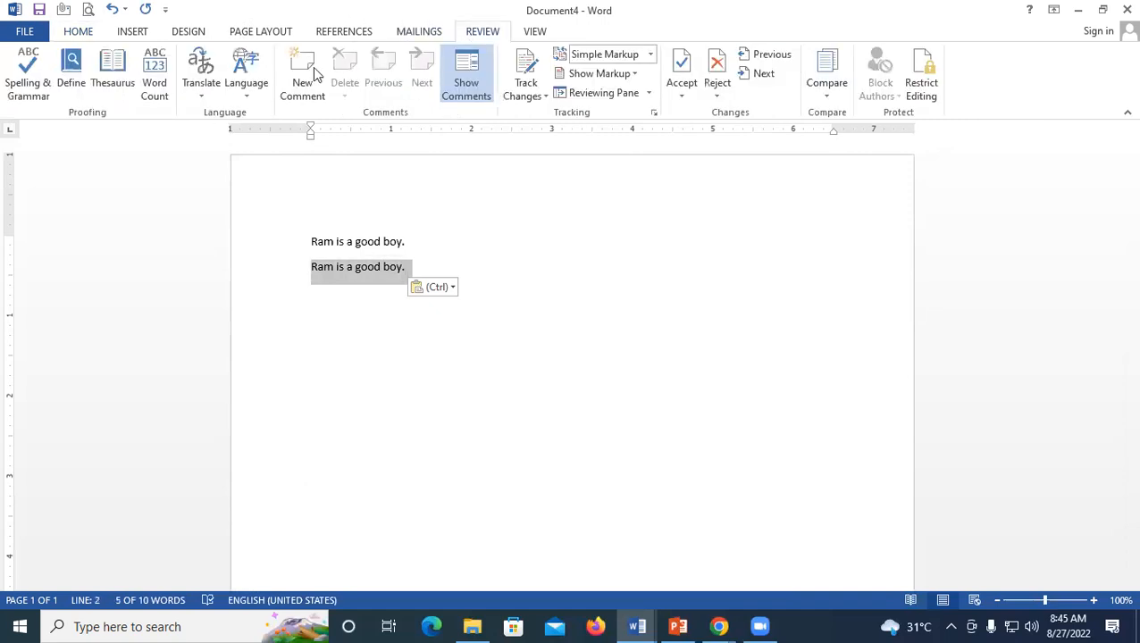
left_click(195, 67)
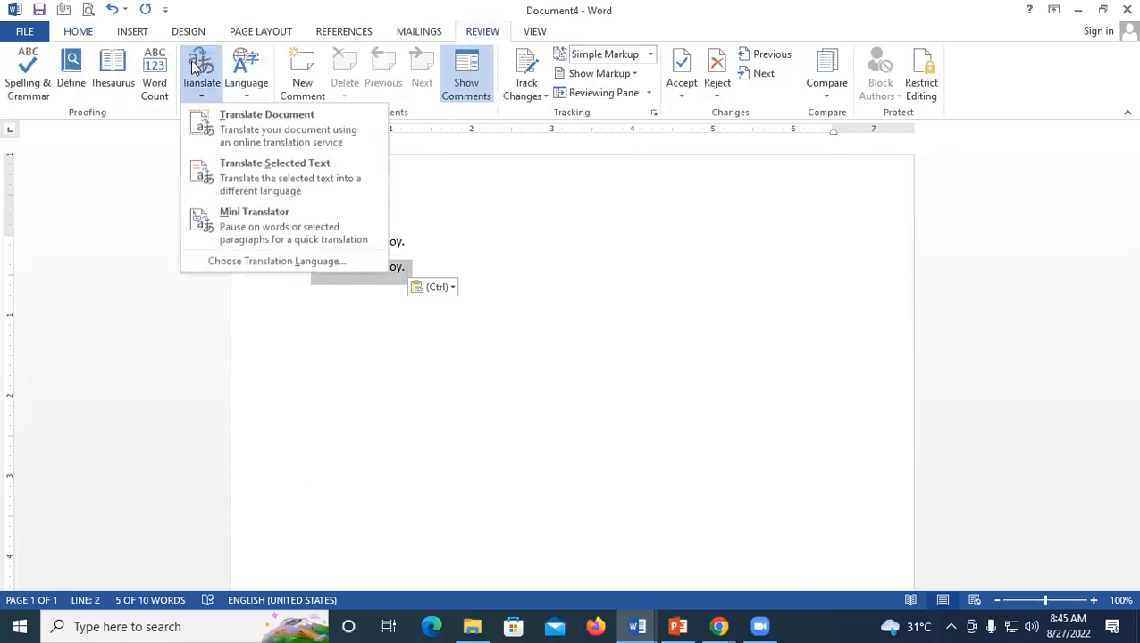
left_click(284, 187)
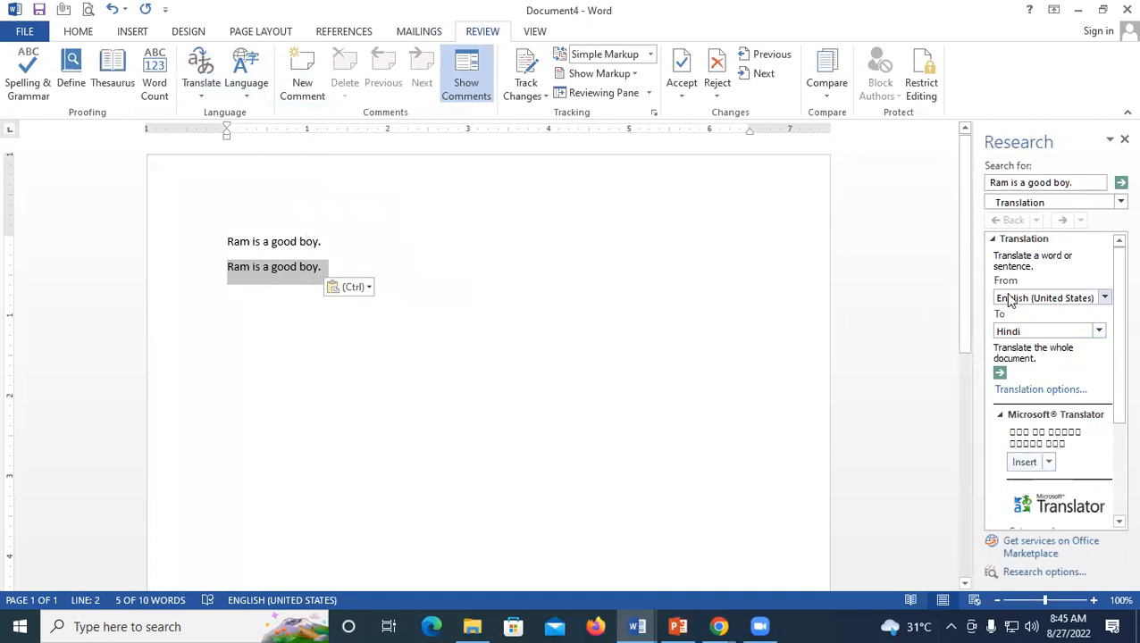
left_click(1117, 183)
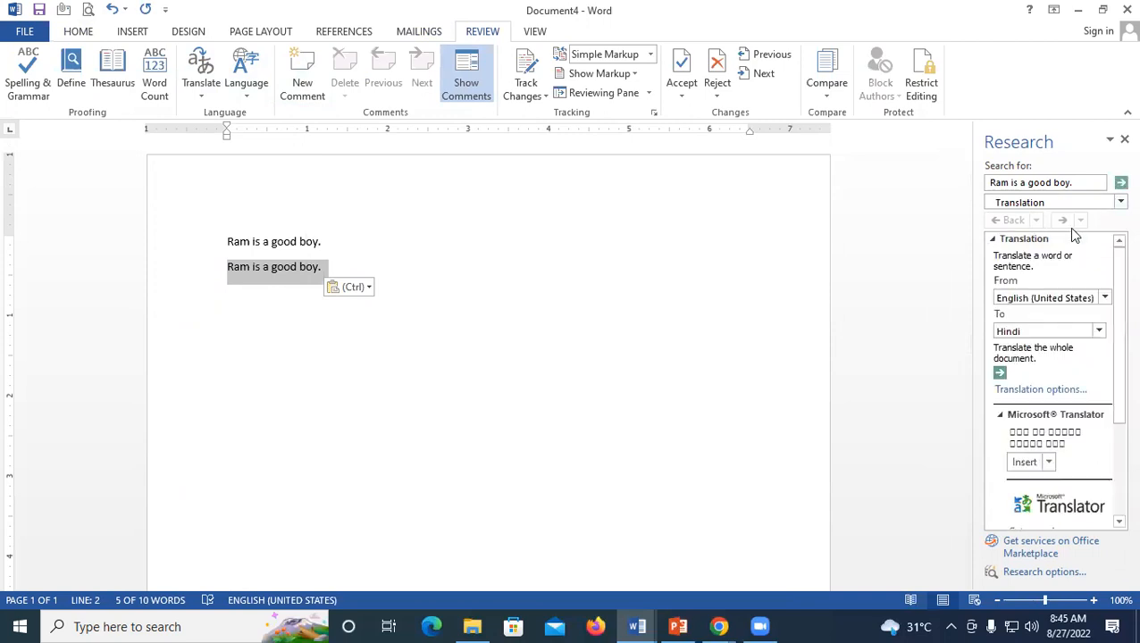
left_click(1024, 462)
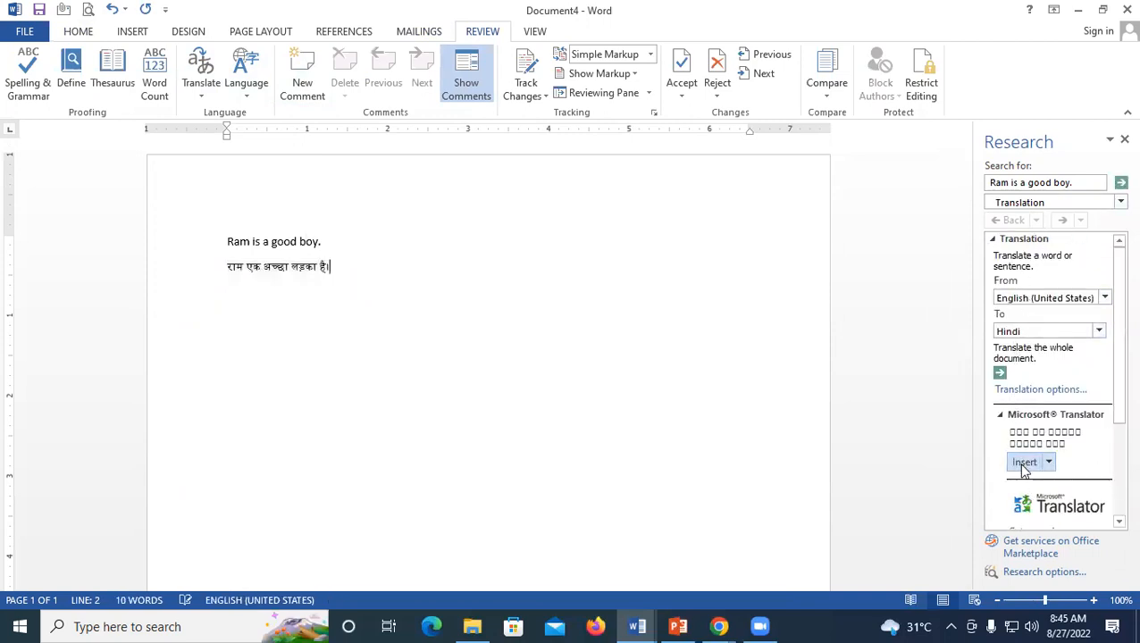
left_click(1124, 139)
Enlarge the English and Hindi sentences together until the Hindi one is 18 pt, then move to the line below
left_click_drag(456, 265, 313, 234)
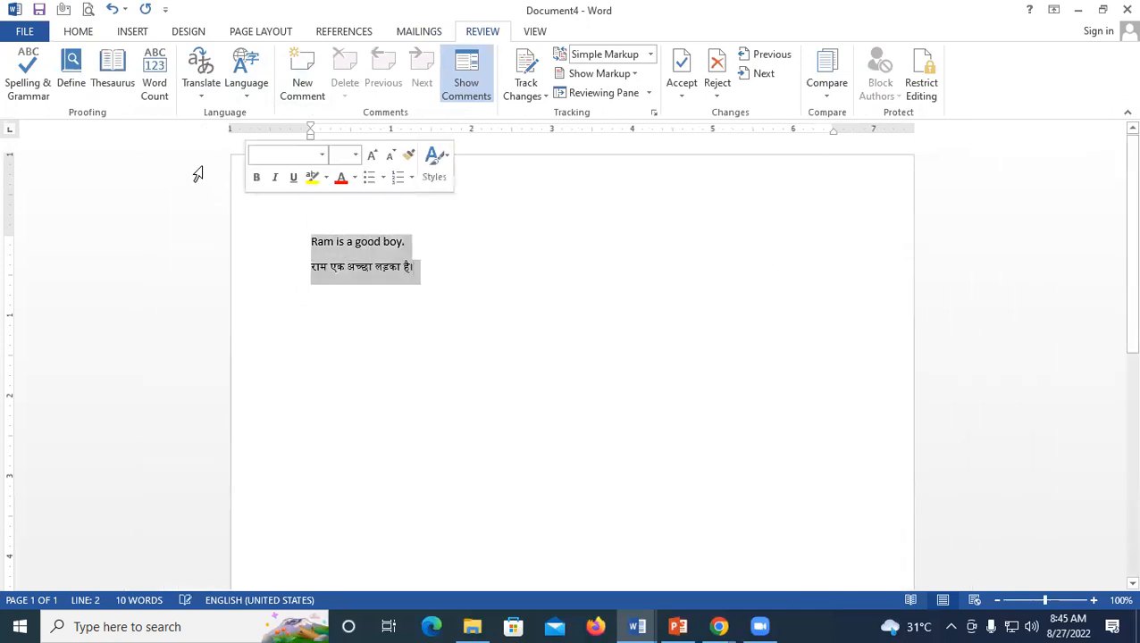
left_click(77, 30)
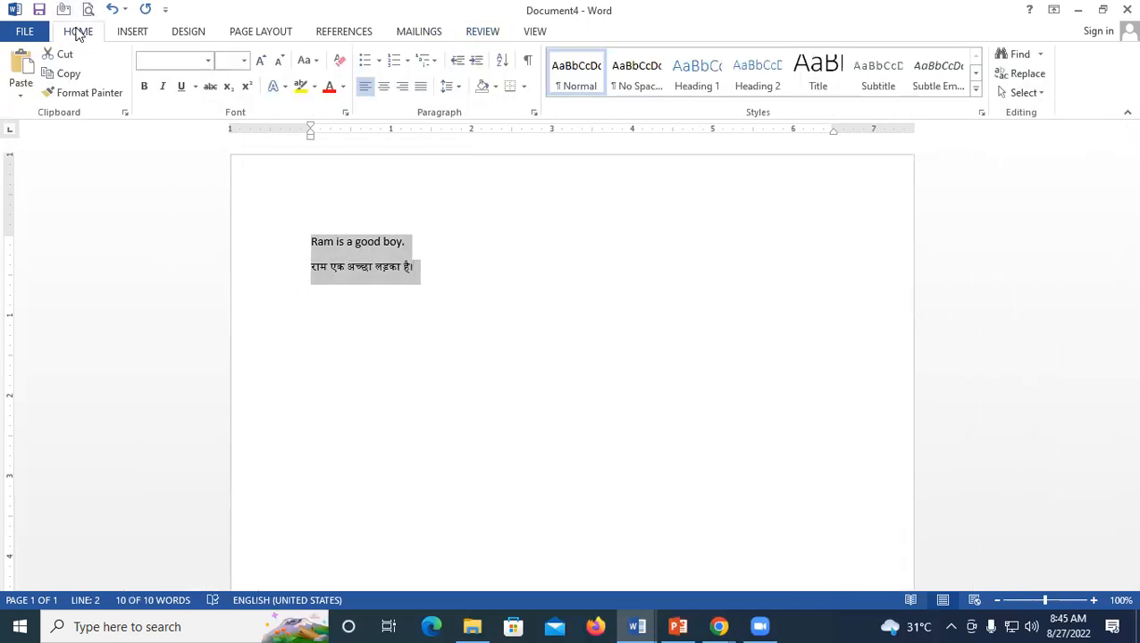
left_click(266, 61)
left_click(265, 60)
left_click(265, 60)
left_click(265, 61)
left_click(523, 279)
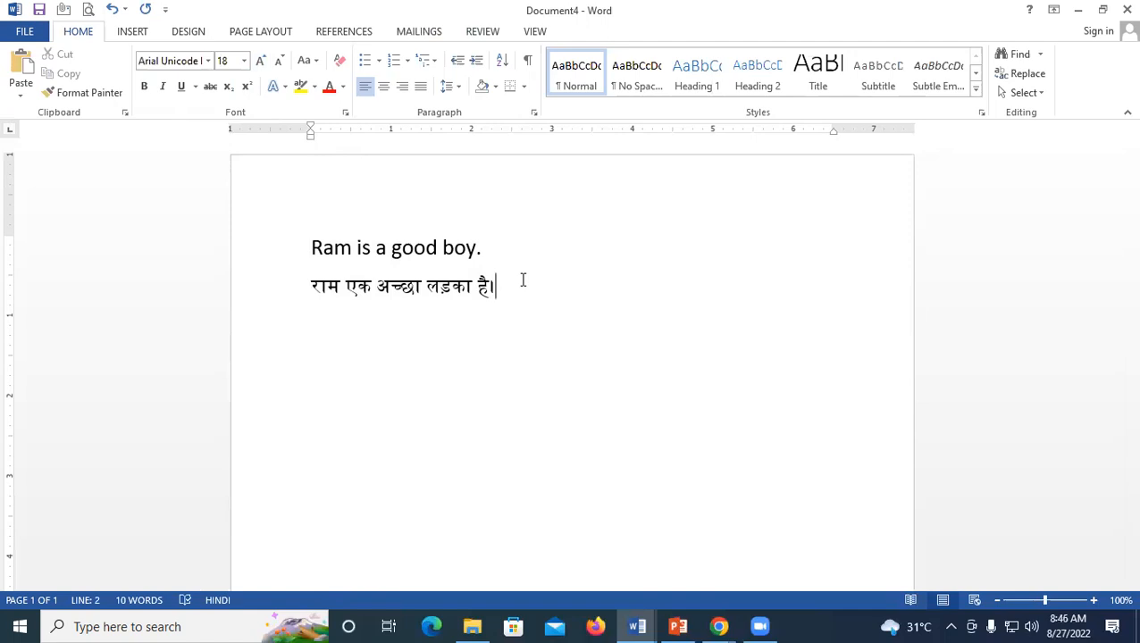
key("Return")
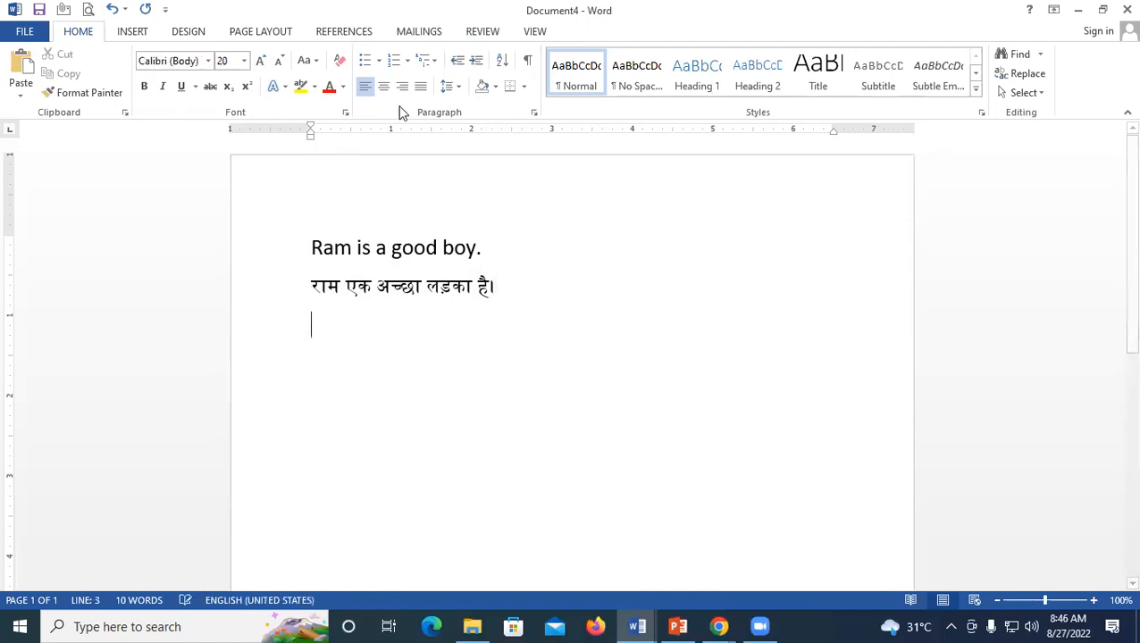
Translate the English sentence on the first line to Urdu and replace it with the translation
left_click(489, 31)
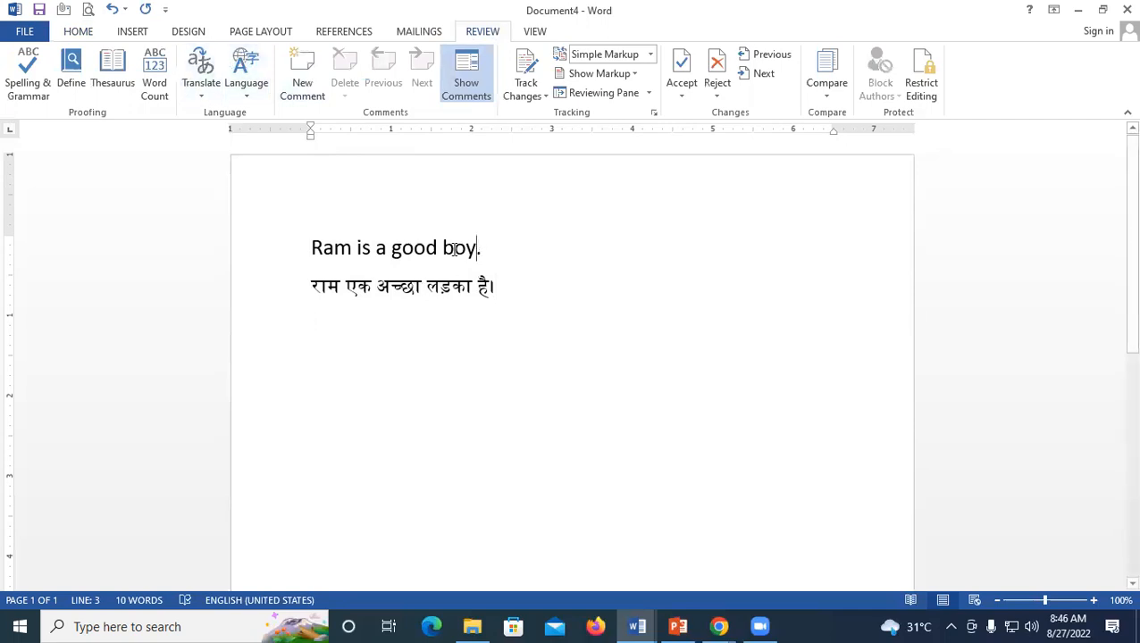
left_click_drag(477, 248, 288, 232)
left_click(483, 247)
left_click_drag(487, 247, 288, 234)
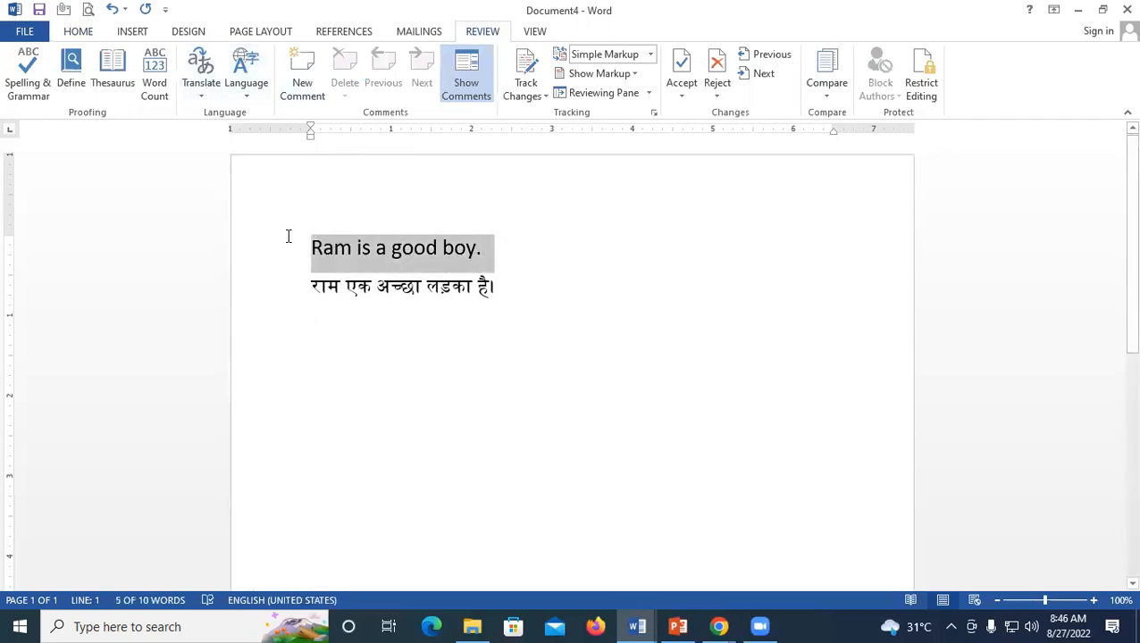
left_click(199, 70)
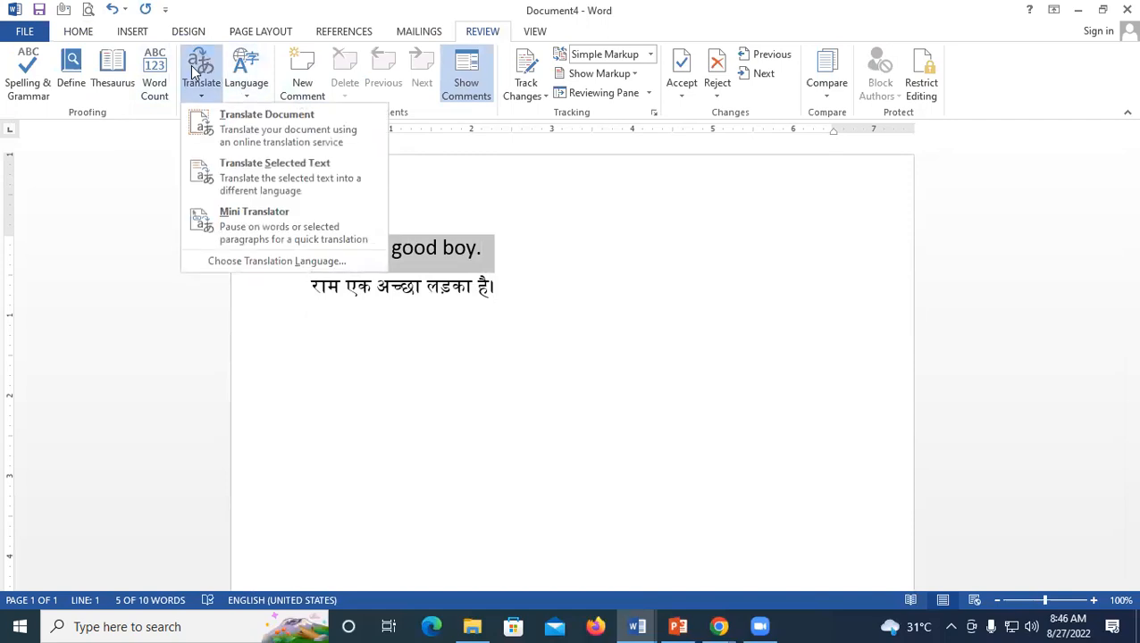
left_click(290, 176)
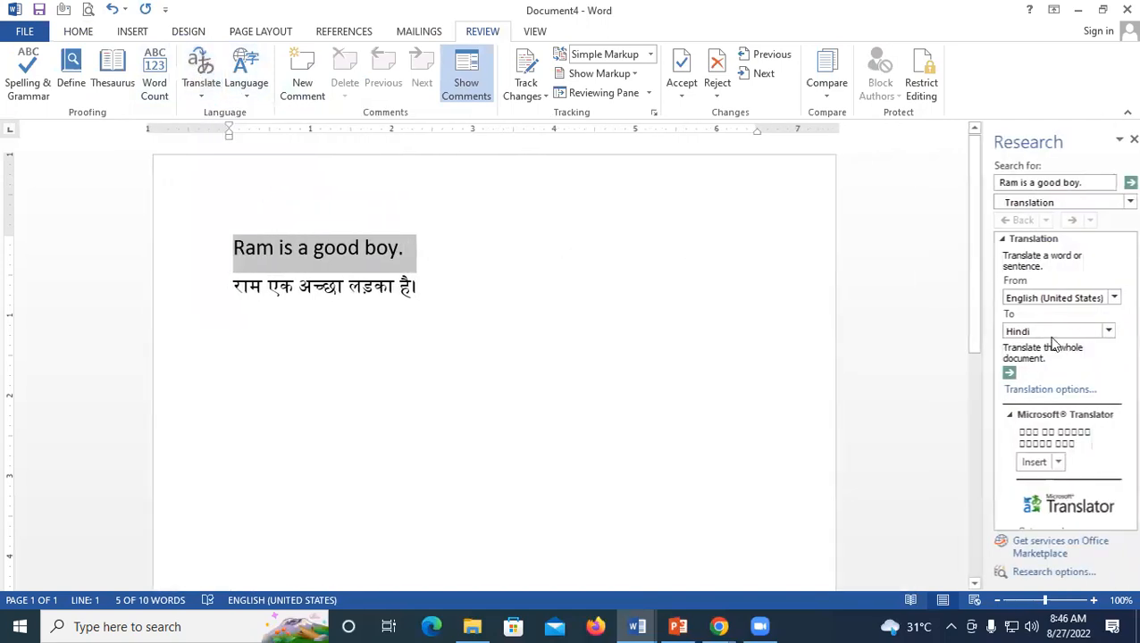
left_click(1044, 332)
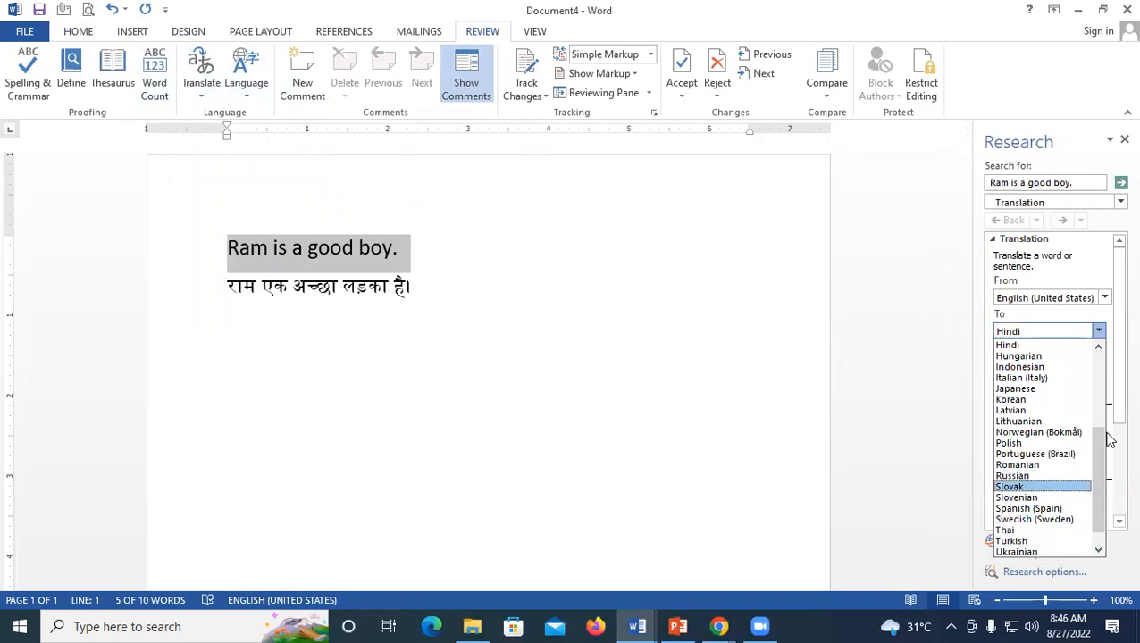
scroll(1099, 473, "down", 1)
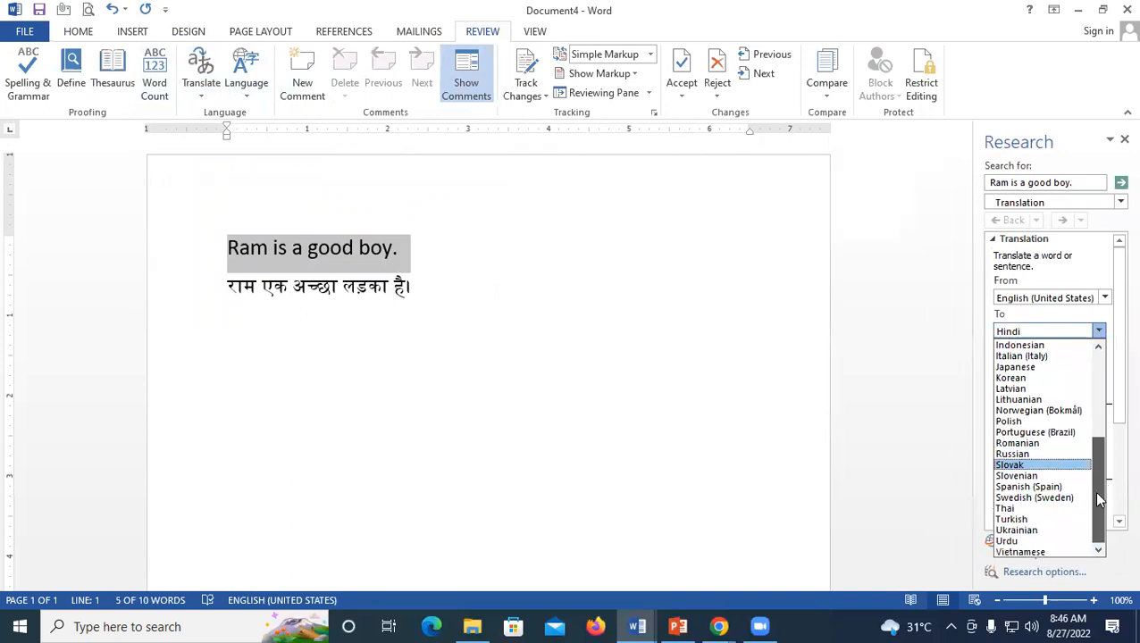
left_click(1039, 542)
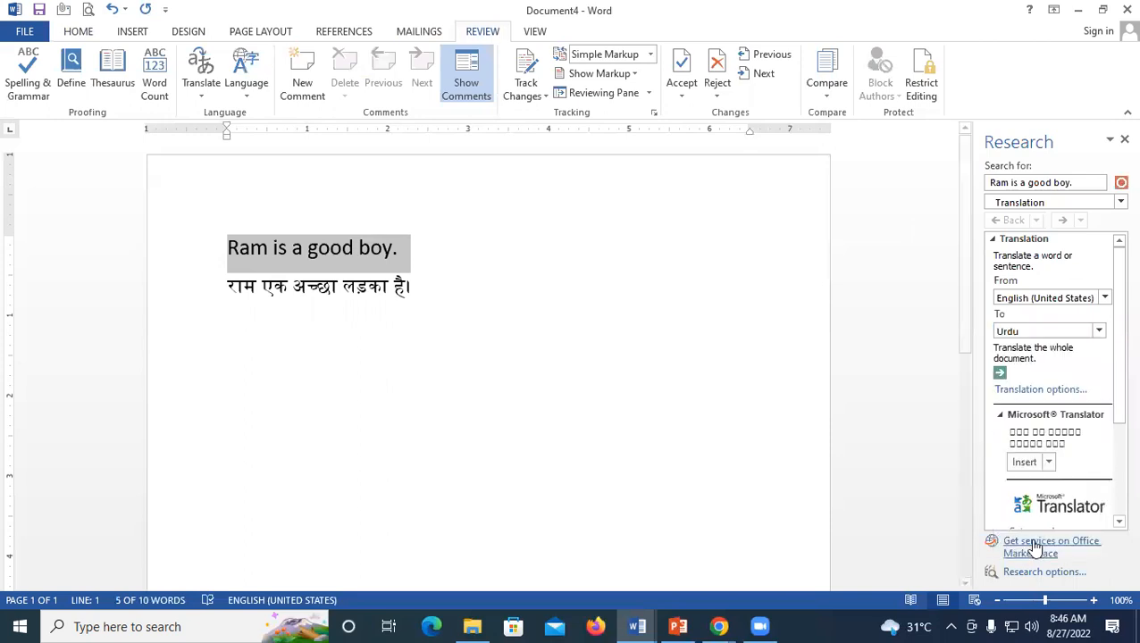
left_click(1025, 452)
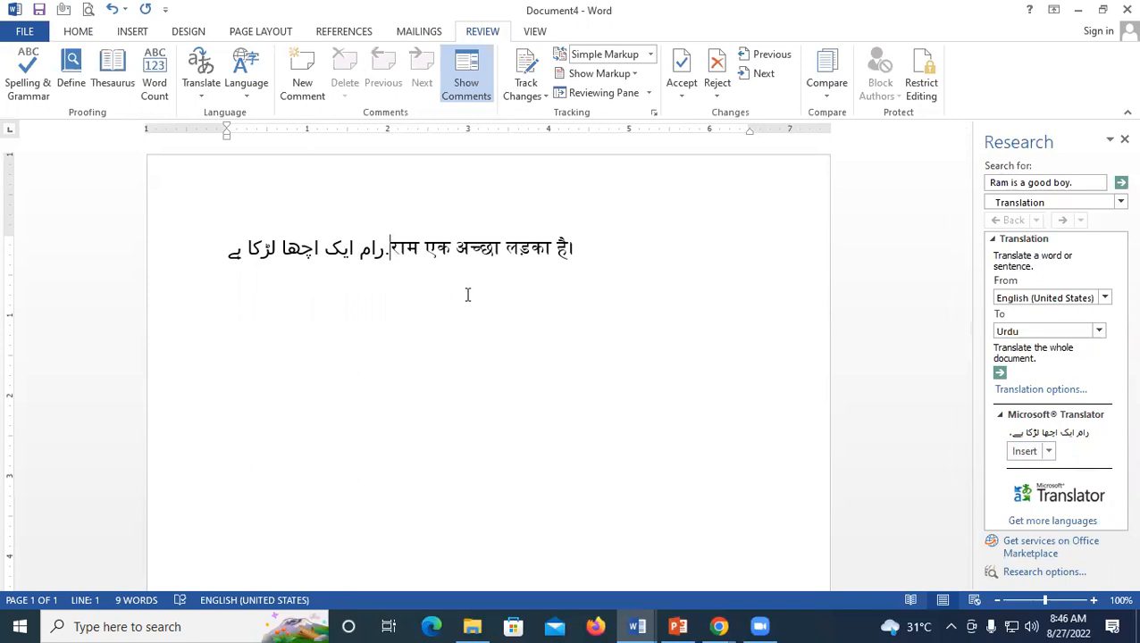
Undo the Urdu replacement, close the Research pane and return to the end of the Hindi sentence
key("ctrl+z")
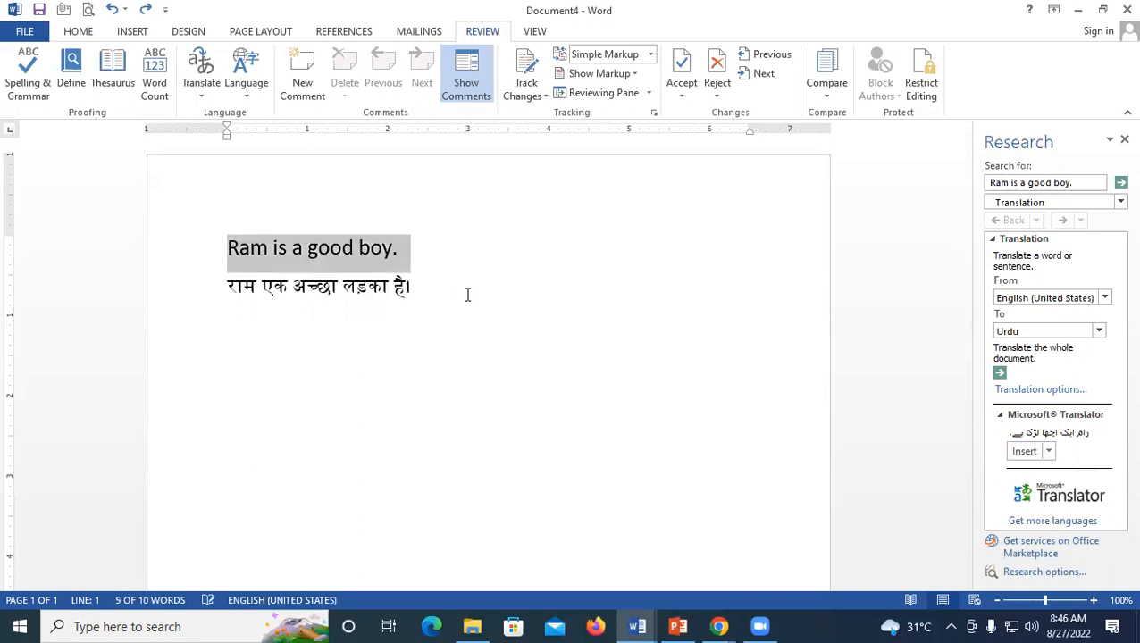
left_click(1123, 140)
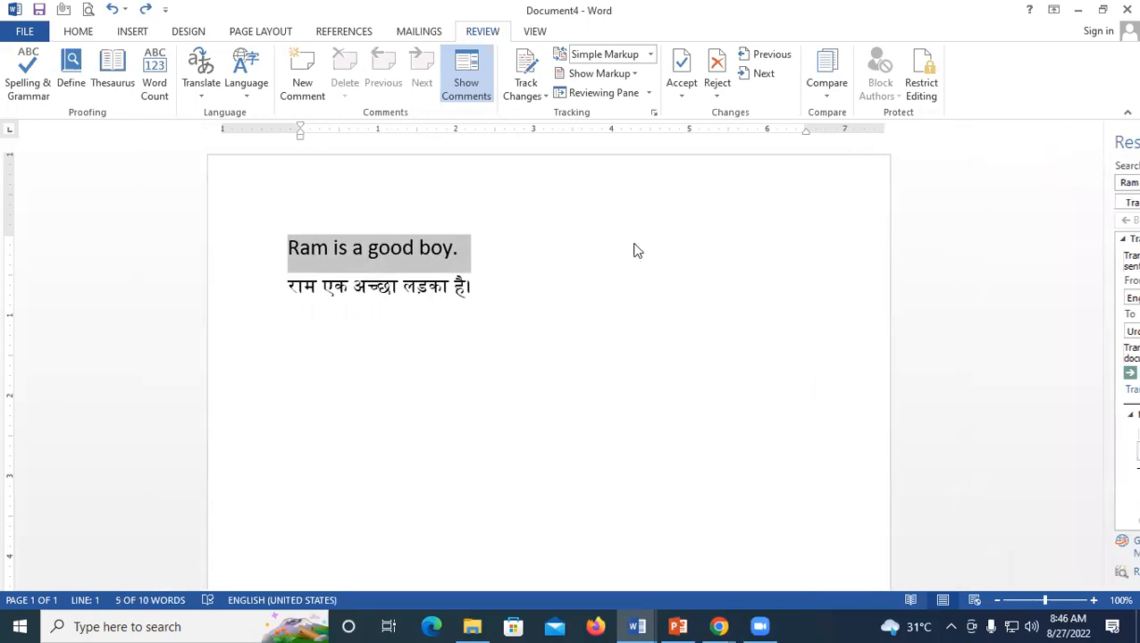
left_click(500, 286)
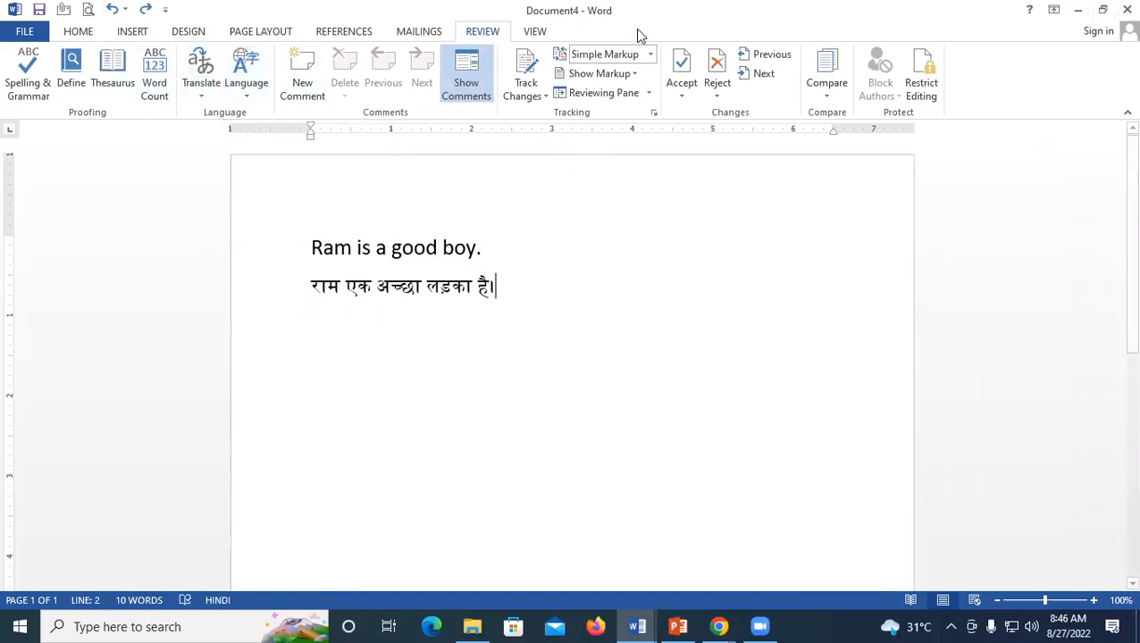
Examine the proofing languages offered for the Hindi sentence, including English (United States), and cancel without applying one
left_click(247, 74)
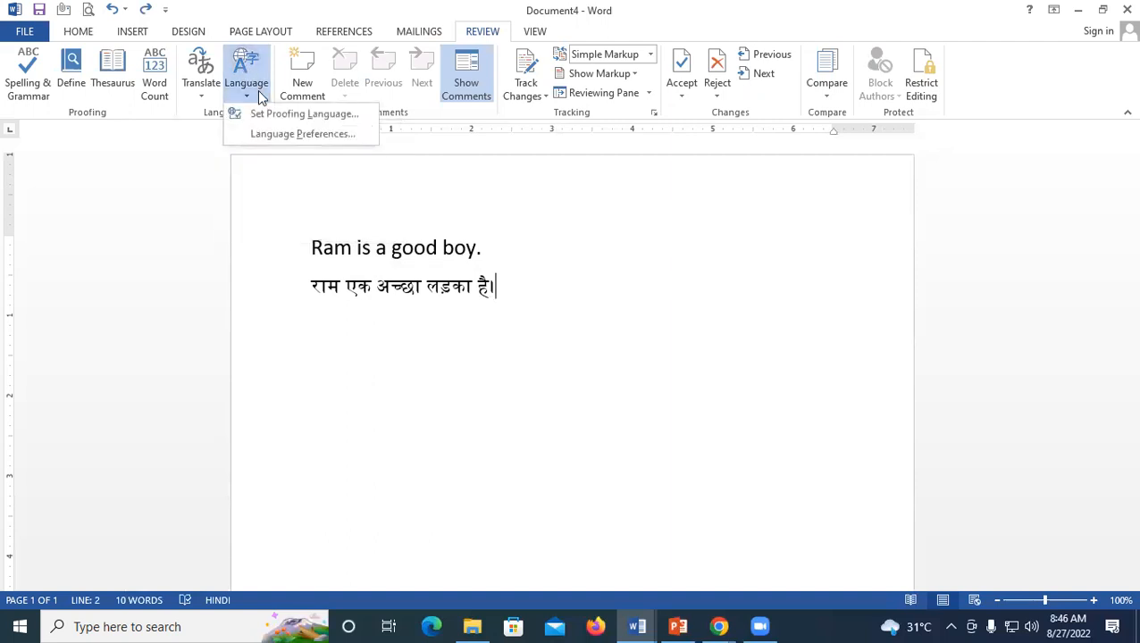
left_click(259, 116)
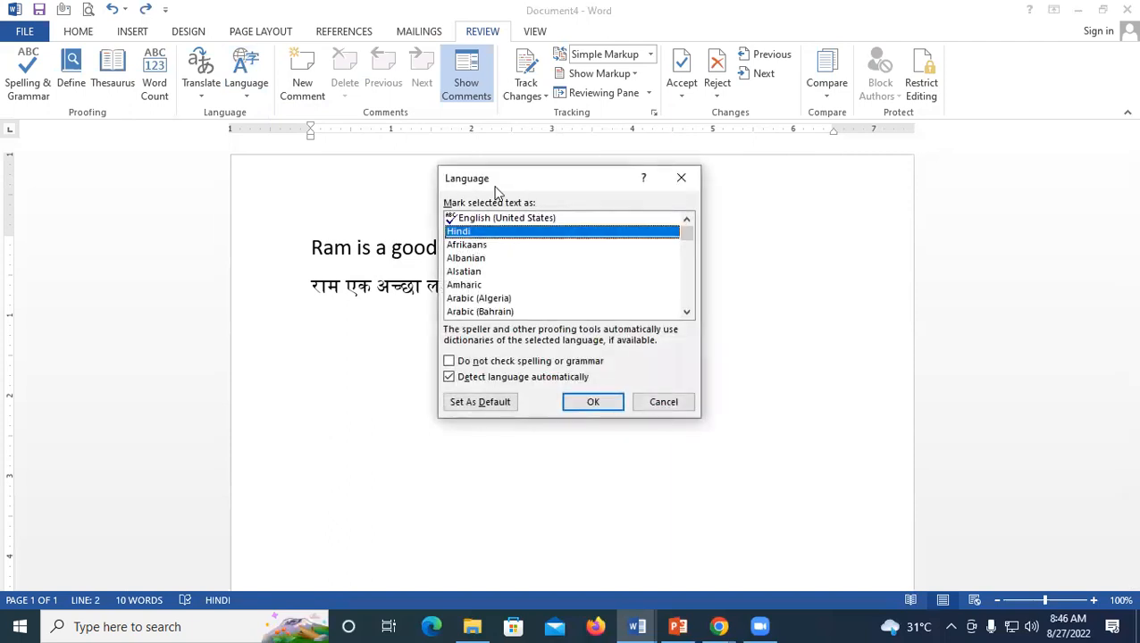
left_click_drag(479, 181, 205, 134)
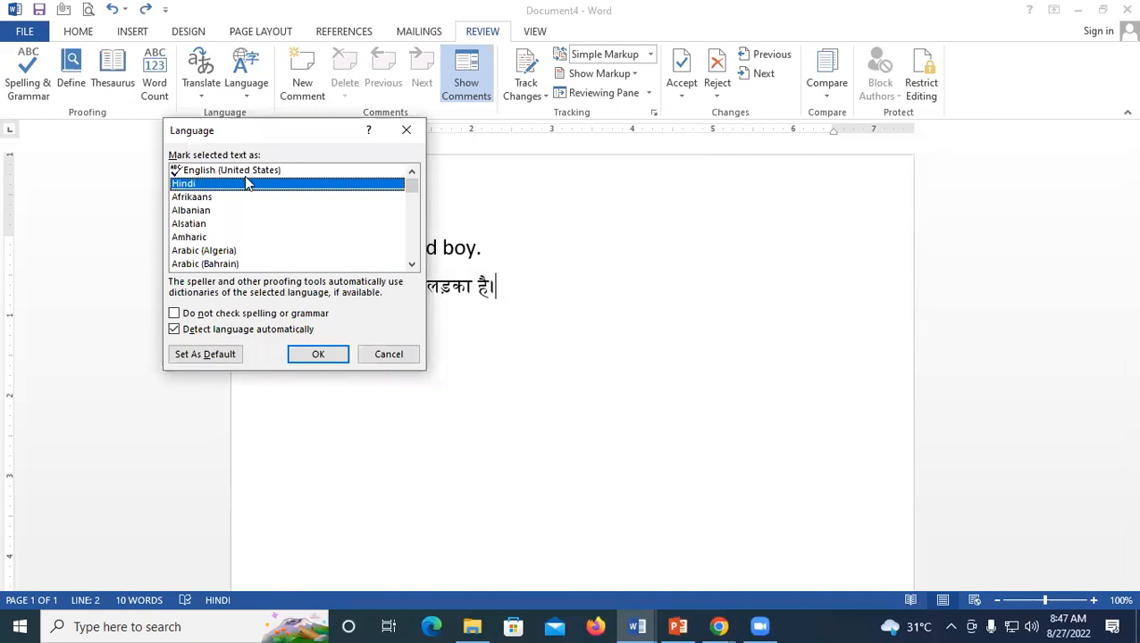
scroll(253, 242, "down", 3)
scroll(254, 246, "down", 2)
scroll(230, 226, "up", 2)
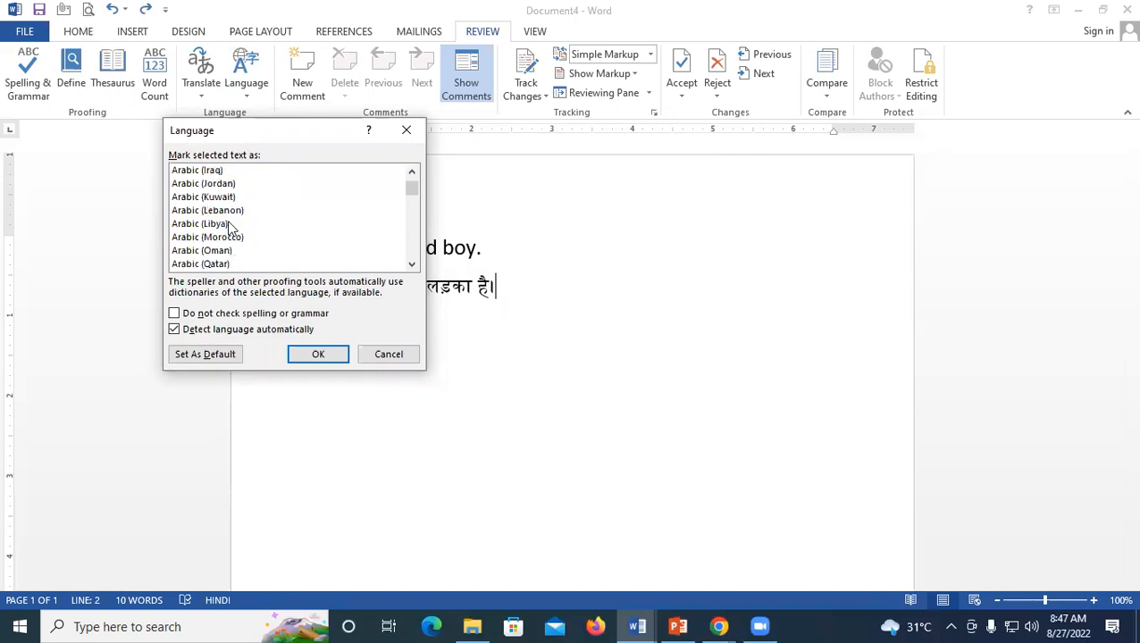
scroll(230, 226, "up", 3)
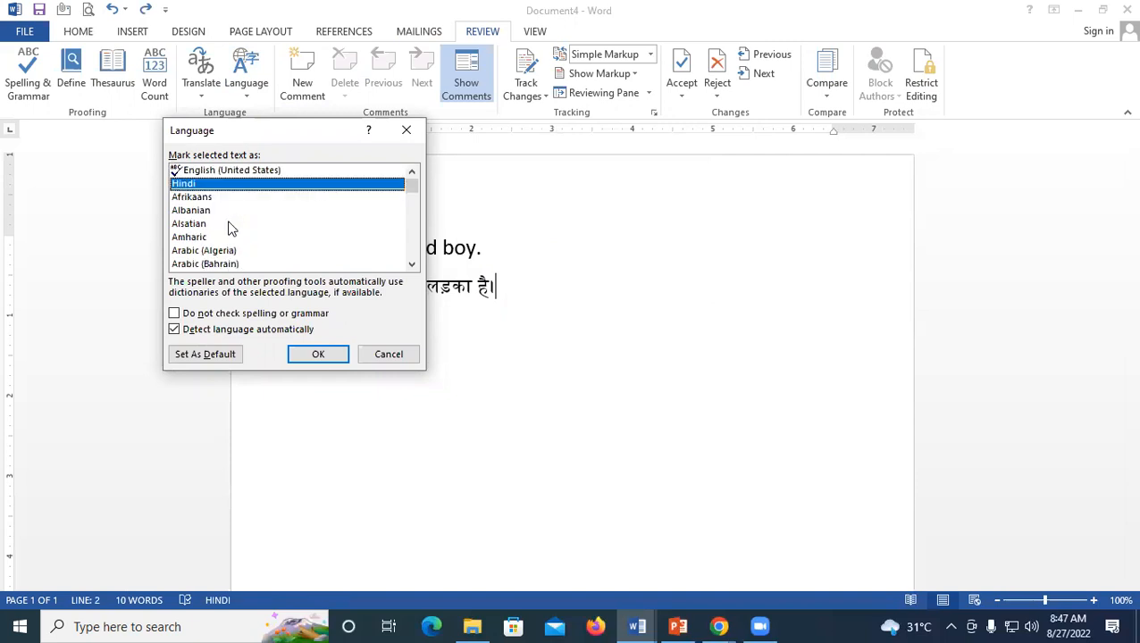
left_click(207, 173)
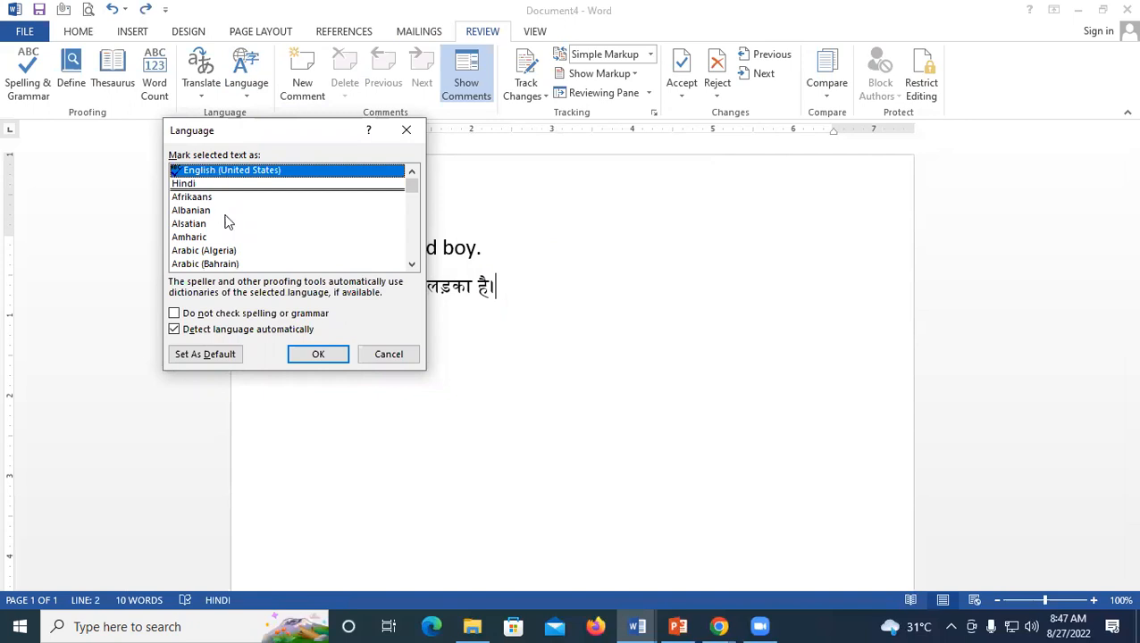
left_click(386, 355)
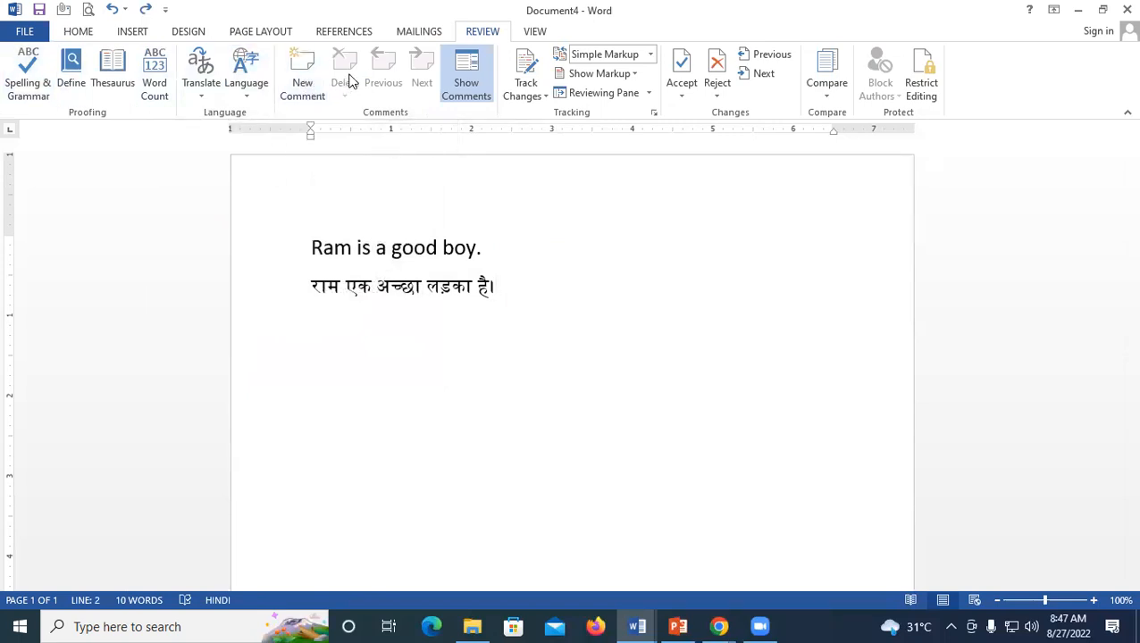
left_click(471, 66)
left_click(411, 34)
left_click(483, 33)
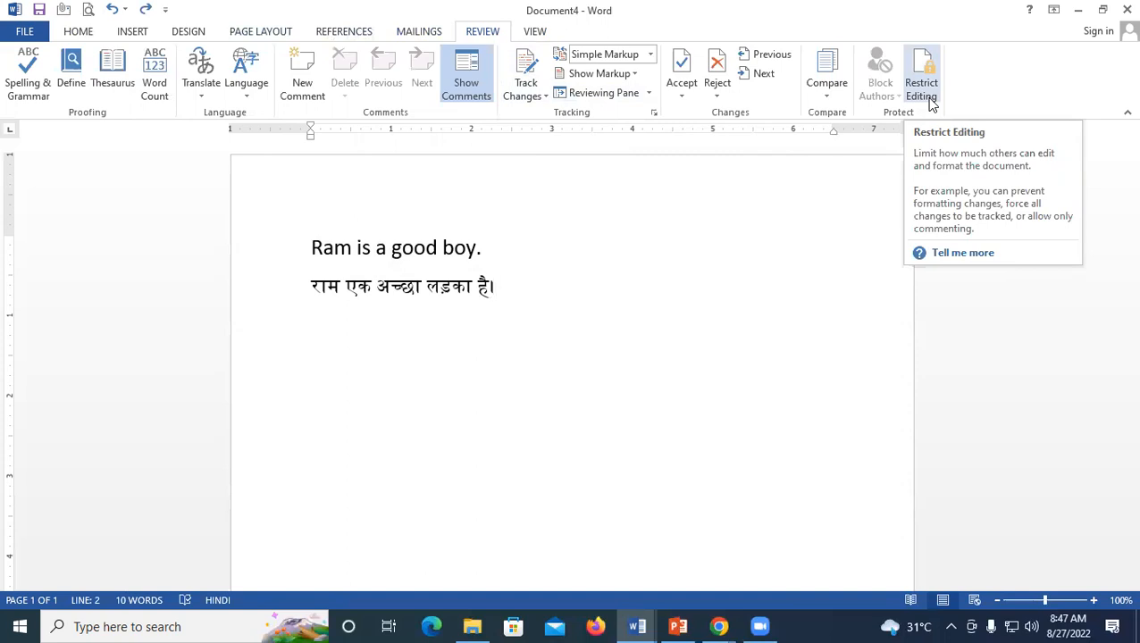
left_click(508, 358)
left_click(506, 285)
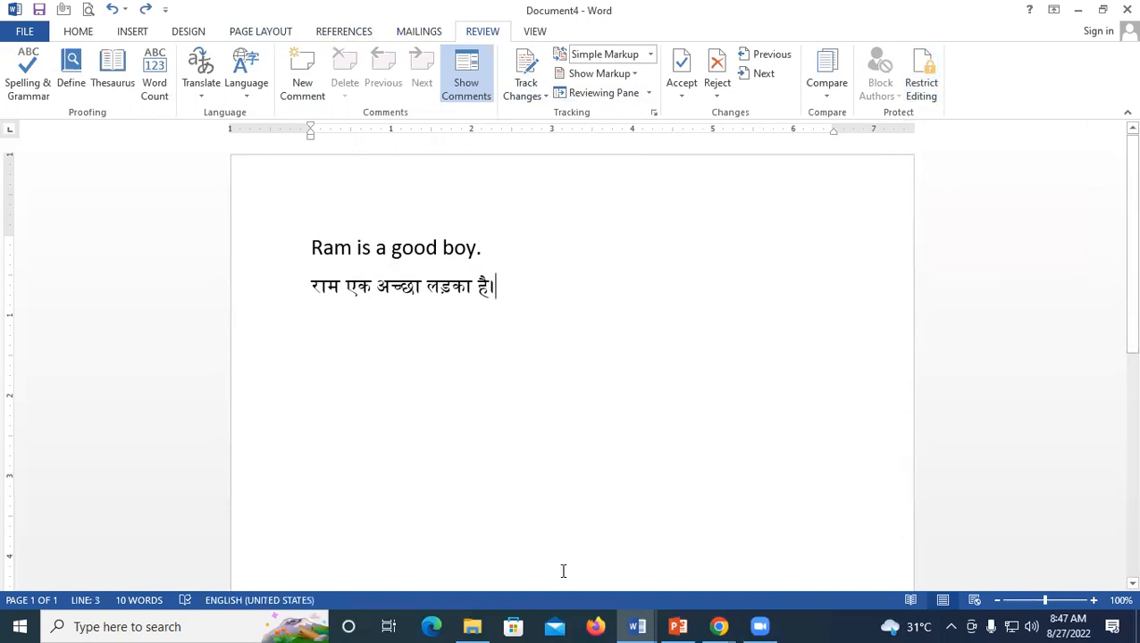